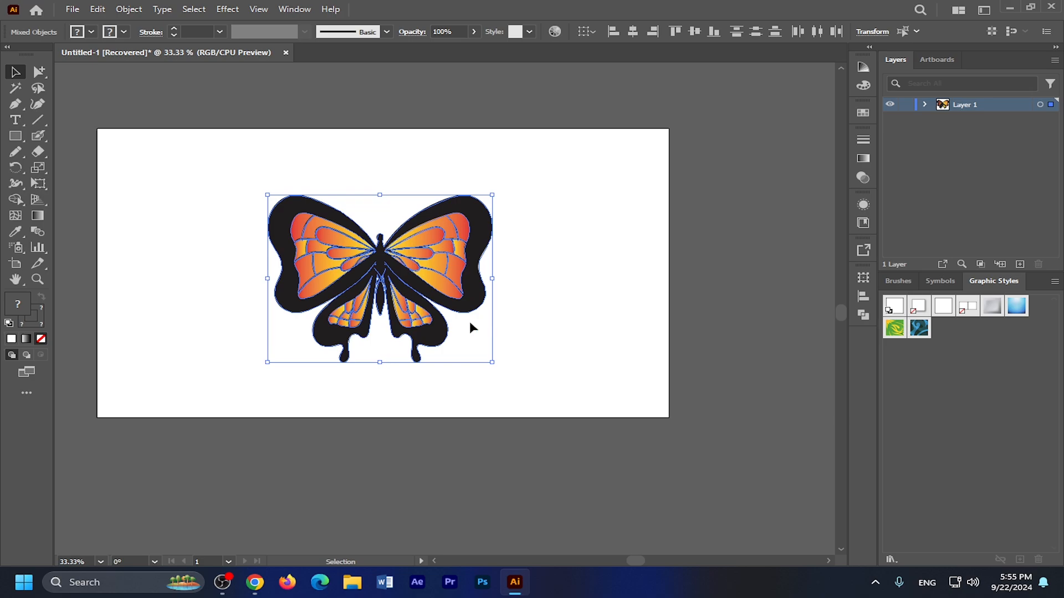
# Create a new 1920 x 1080 px document in RGB Color with one artboard
pyautogui.click(72, 9)
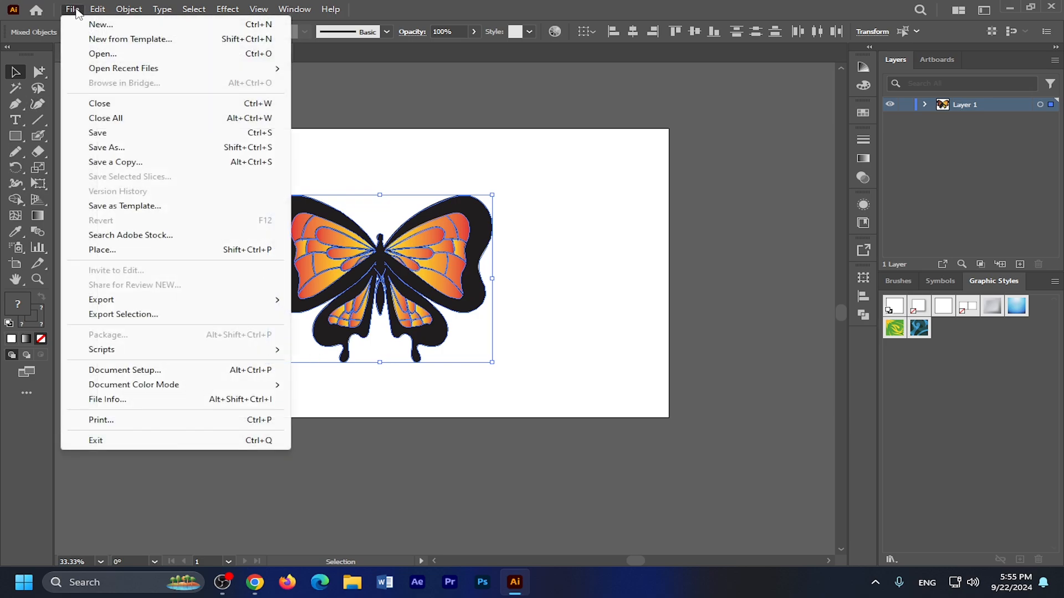
pyautogui.click(97, 22)
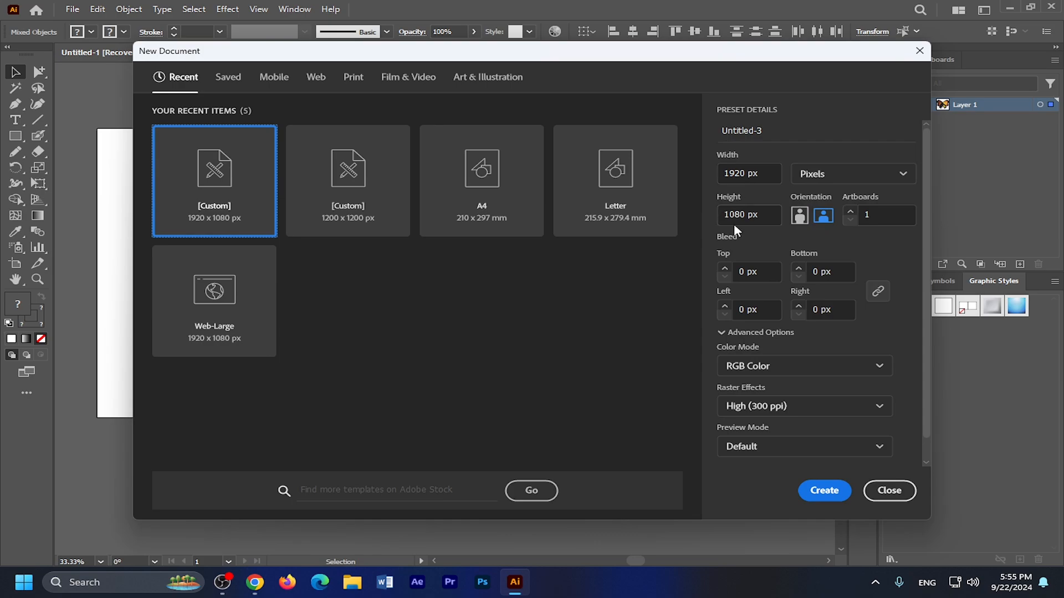
pyautogui.click(829, 502)
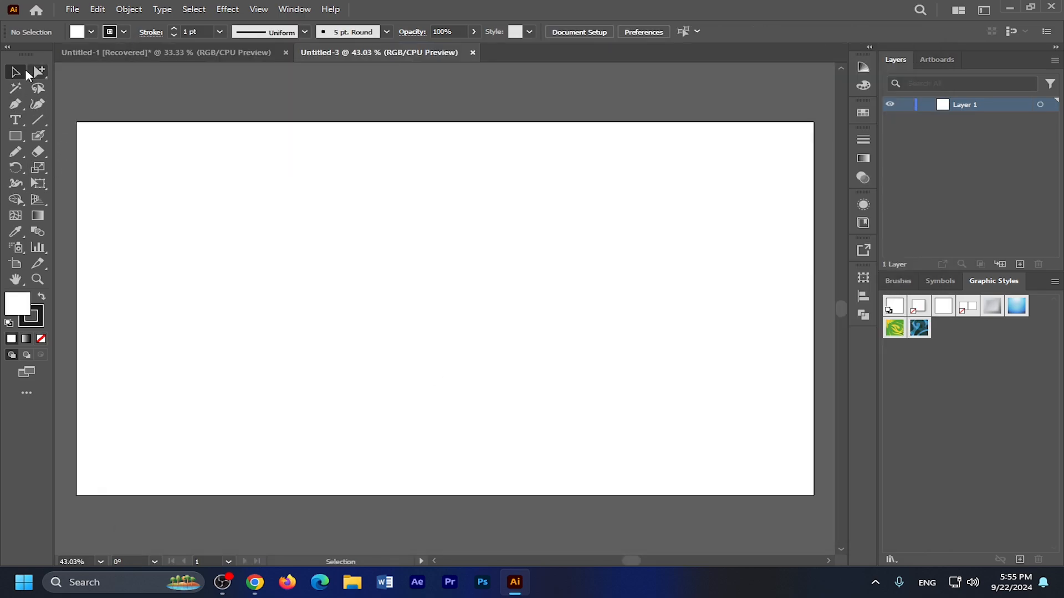
# Draw one vertical and one horizontal line across the full artboard and centre both on it
pyautogui.click(43, 119)
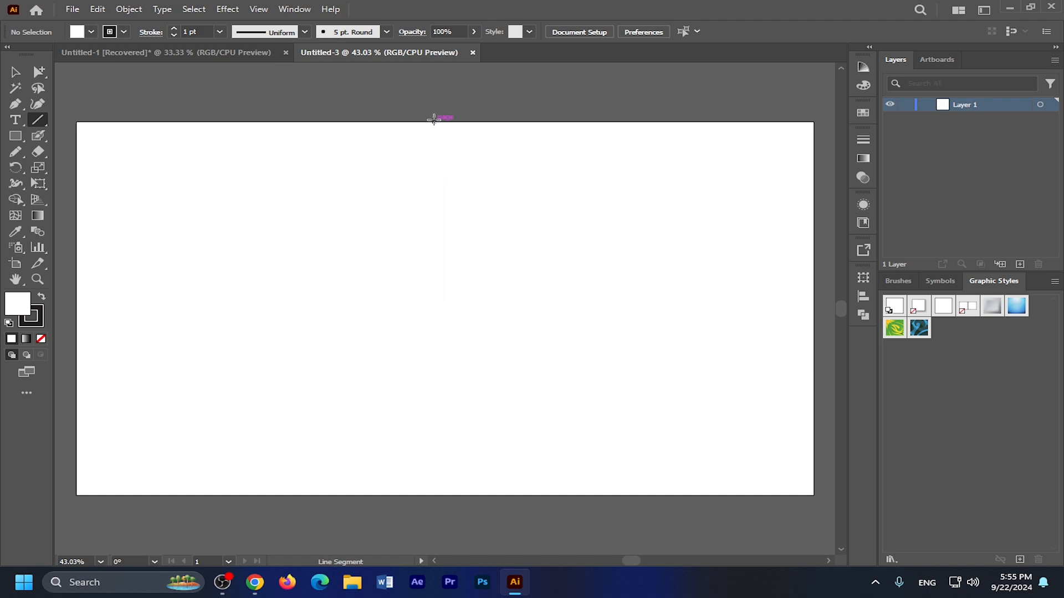
pyautogui.moveTo(434, 119); pyautogui.dragTo(426, 500)
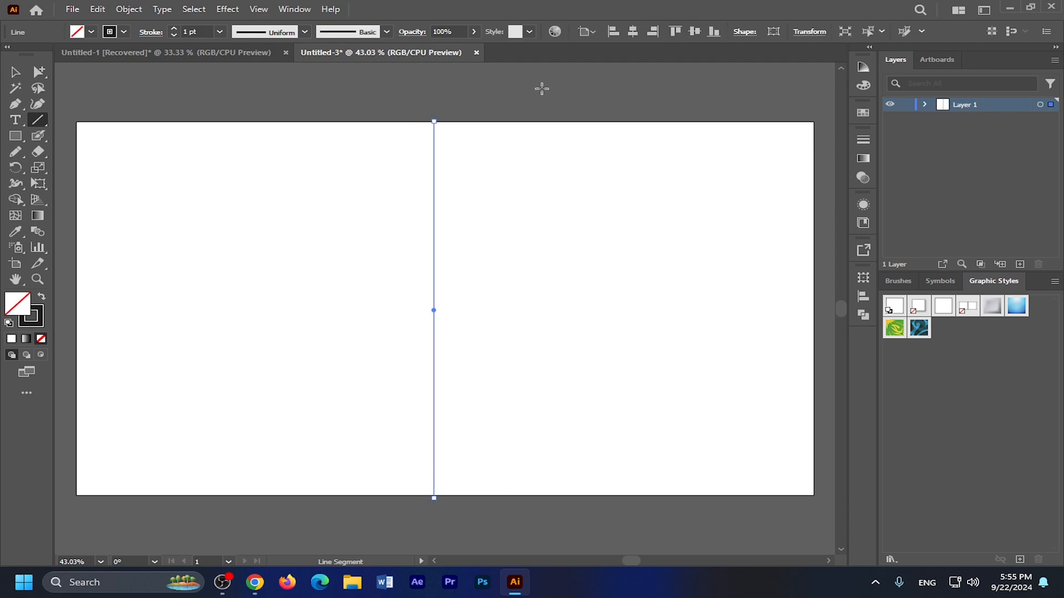
pyautogui.click(632, 31)
pyautogui.click(694, 32)
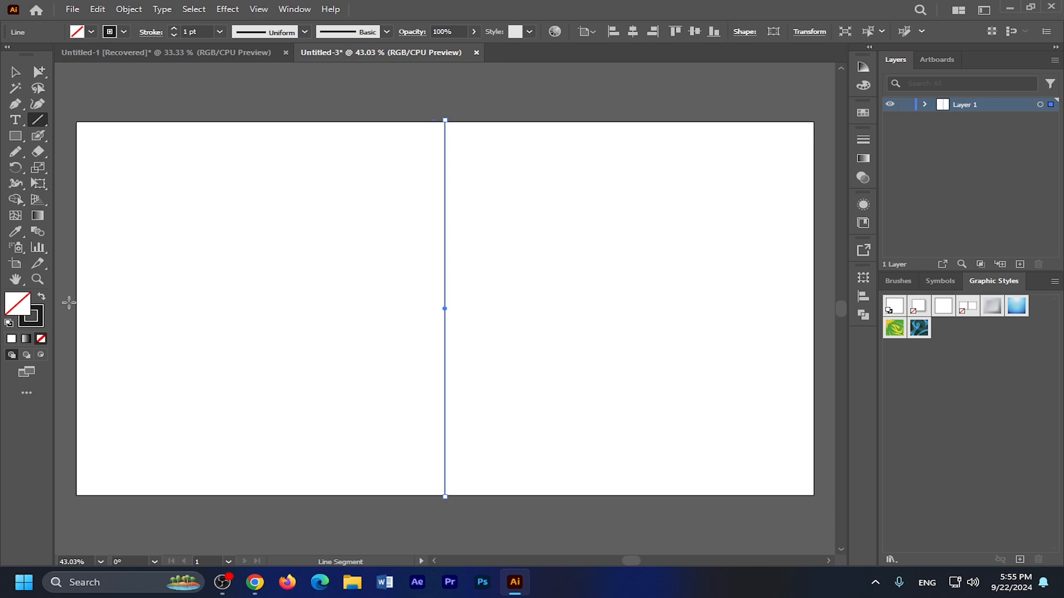
pyautogui.moveTo(68, 303); pyautogui.dragTo(819, 334)
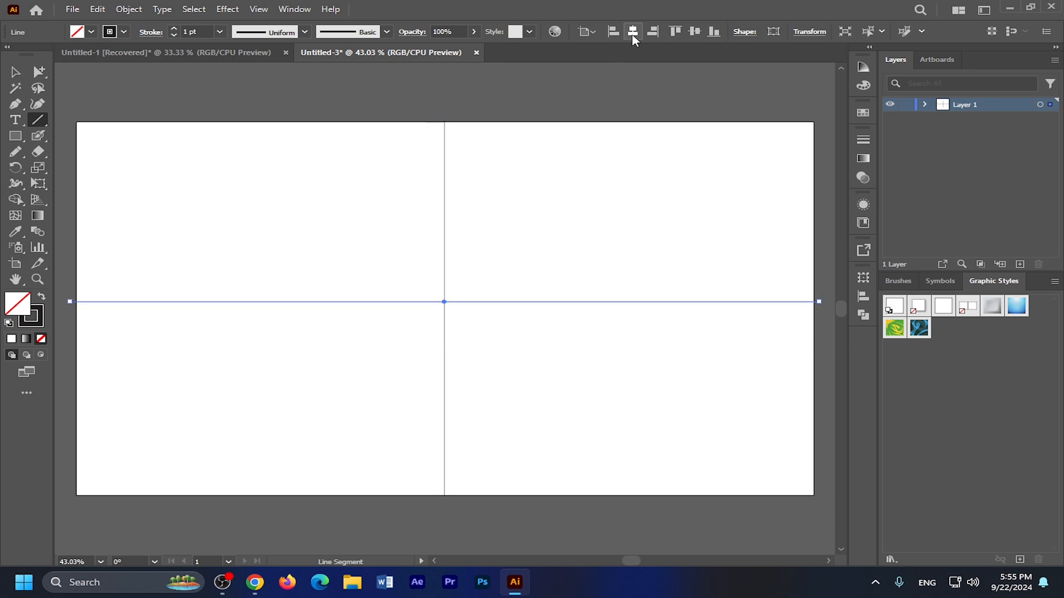
pyautogui.click(694, 32)
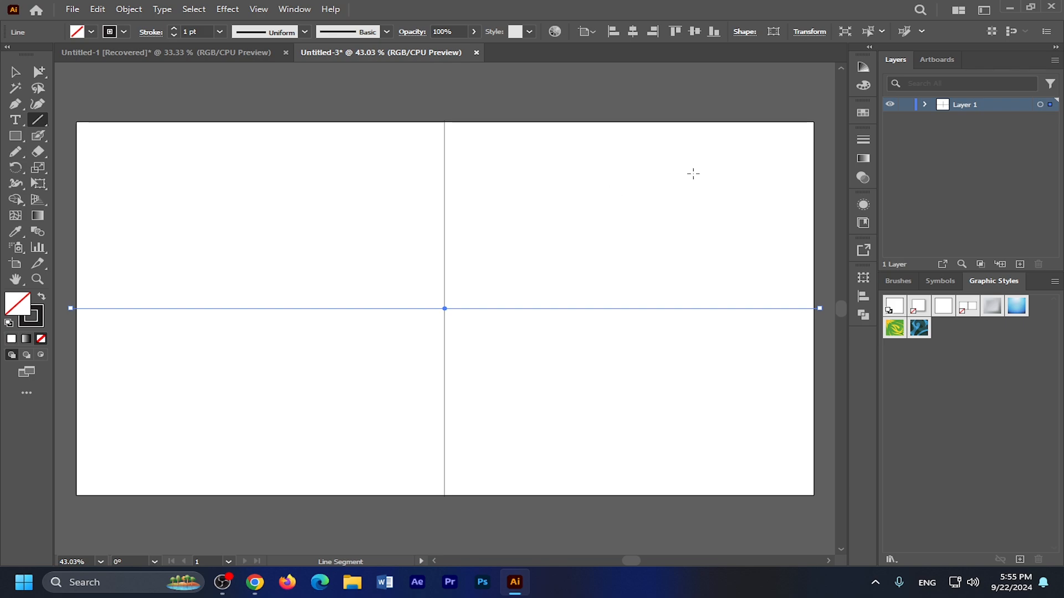
# Expand Layer 1 and lock both of its line objects
pyautogui.click(925, 105)
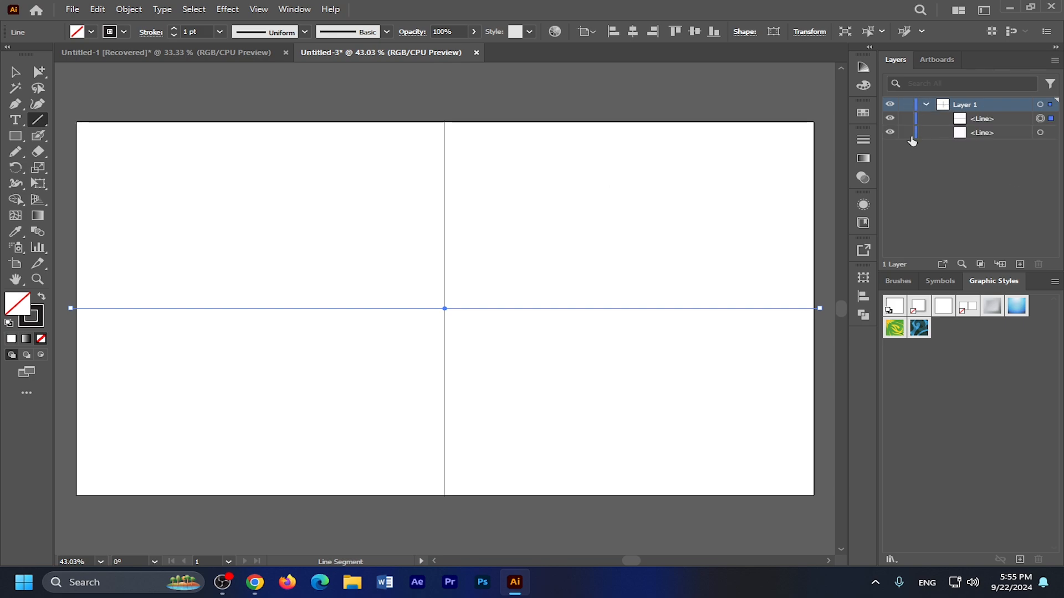
pyautogui.click(906, 119)
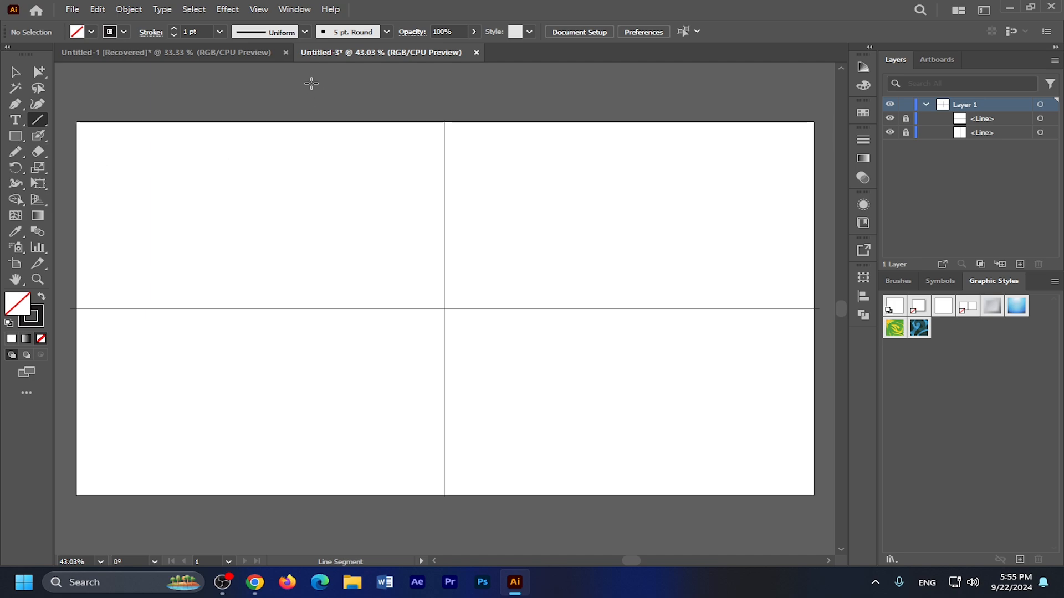
pyautogui.click(237, 10)
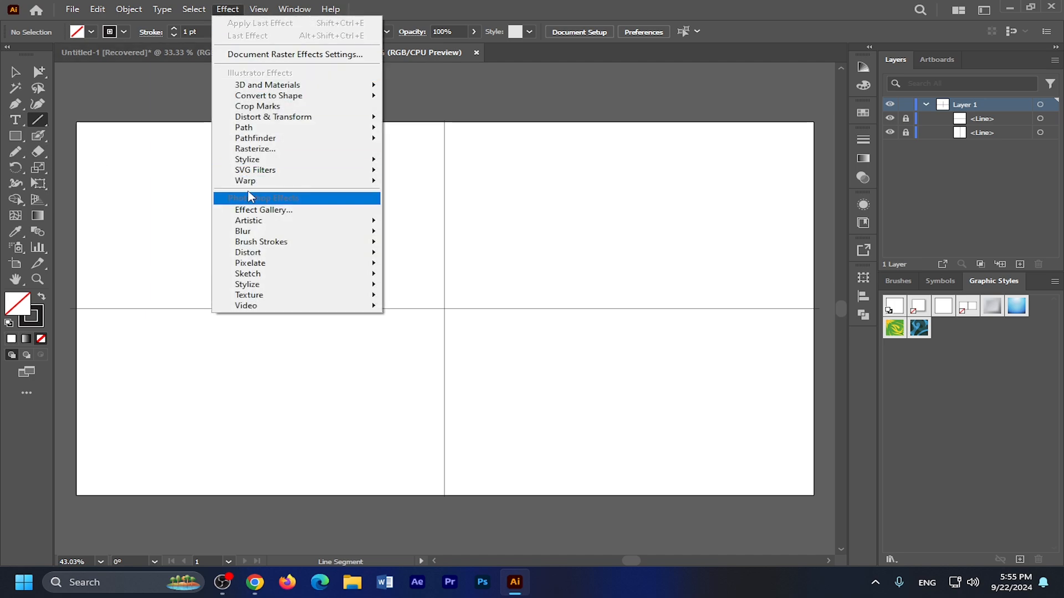
# Paint a short curved test stroke with the Paintbrush, starting at the vertical centre line and bending down, replacing the first attempt
pyautogui.moveTo(36, 142); pyautogui.dragTo(118, 138)
pyautogui.moveTo(430, 261)
pyautogui.mouseDown()
pyautogui.moveTo(491, 244)
pyautogui.moveTo(524, 314)
pyautogui.mouseUp()
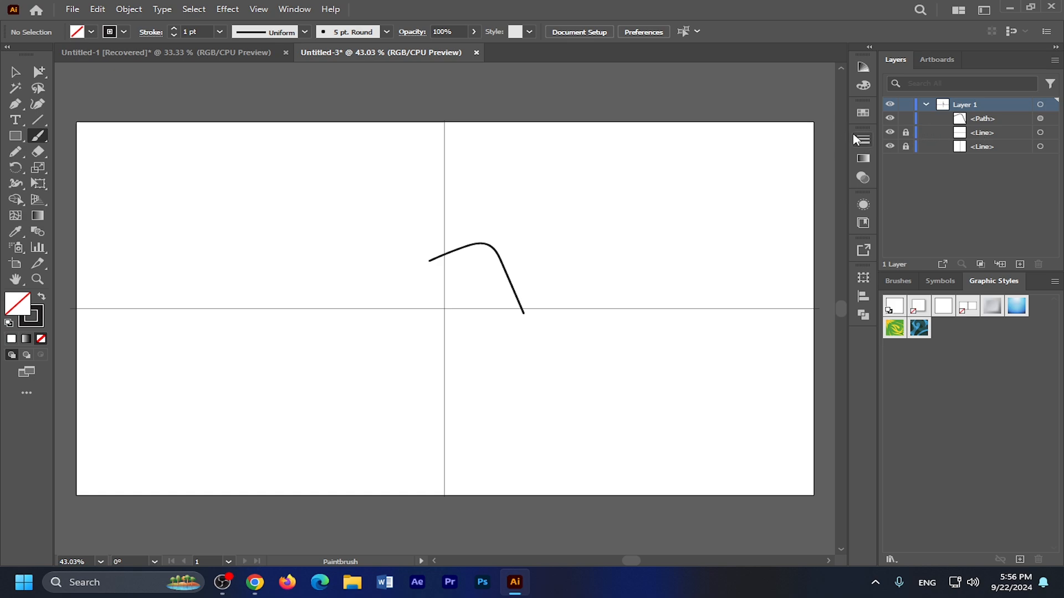
pyautogui.hotkey('ctrl', 'z')
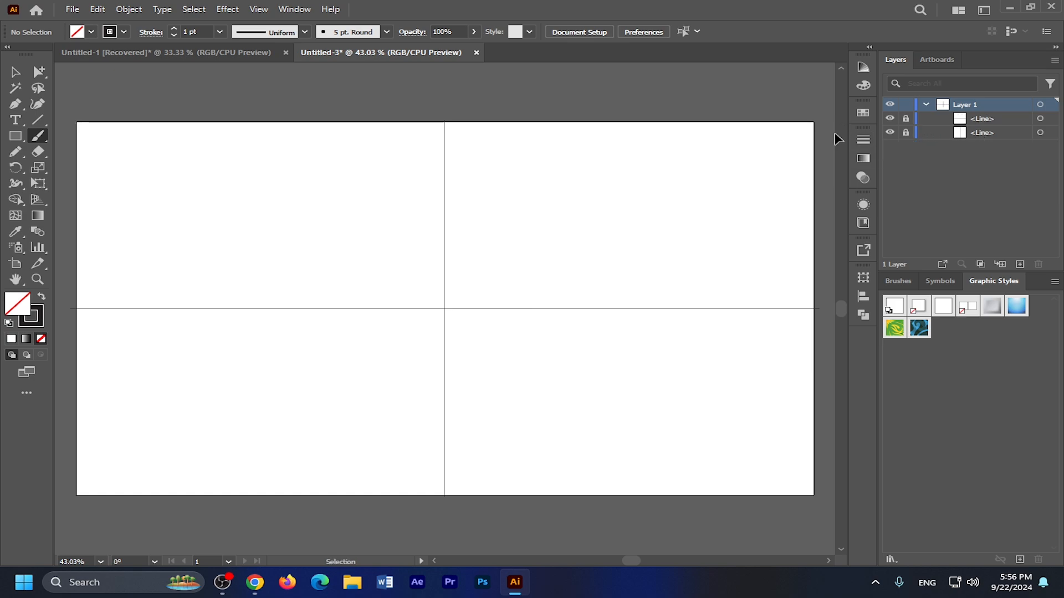
pyautogui.moveTo(437, 249)
pyautogui.mouseDown()
pyautogui.moveTo(479, 247)
pyautogui.moveTo(508, 290)
pyautogui.mouseUp()
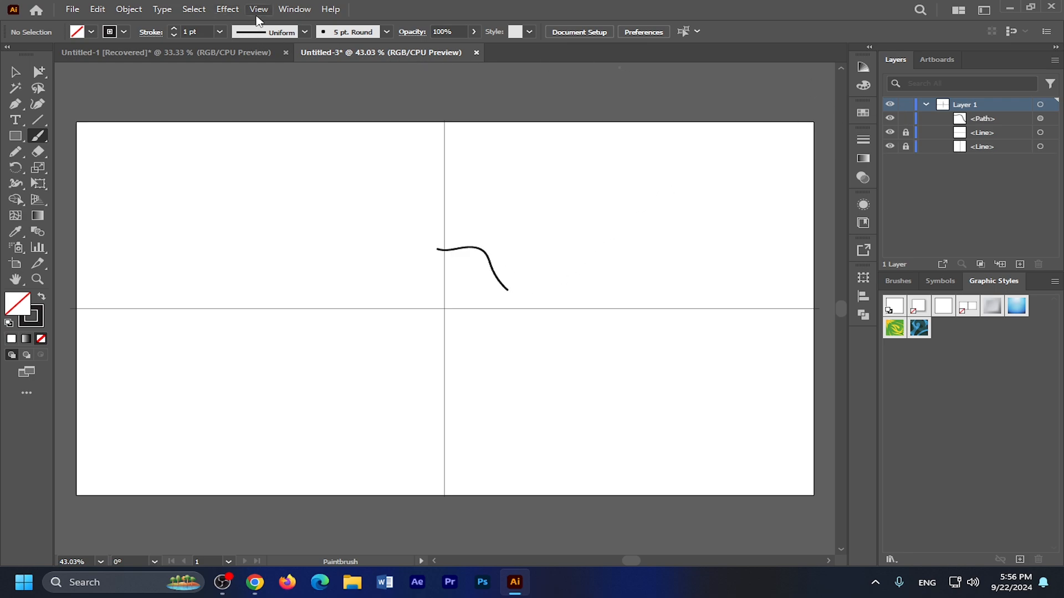
# Apply a Transform effect to the whole of Layer 1 with Reflect X on and 1 copy
pyautogui.click(1040, 104)
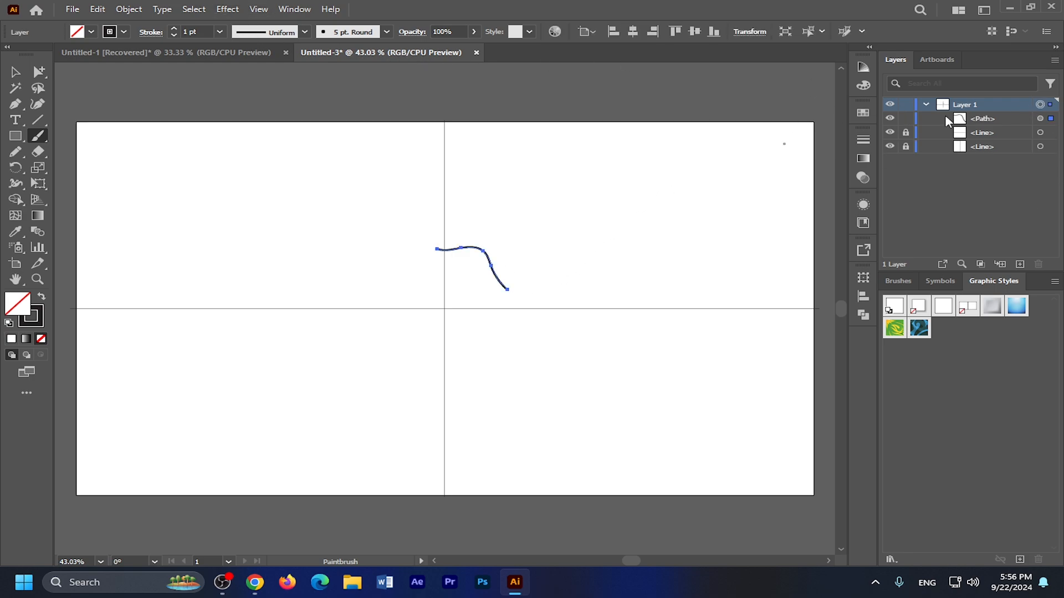
pyautogui.click(227, 10)
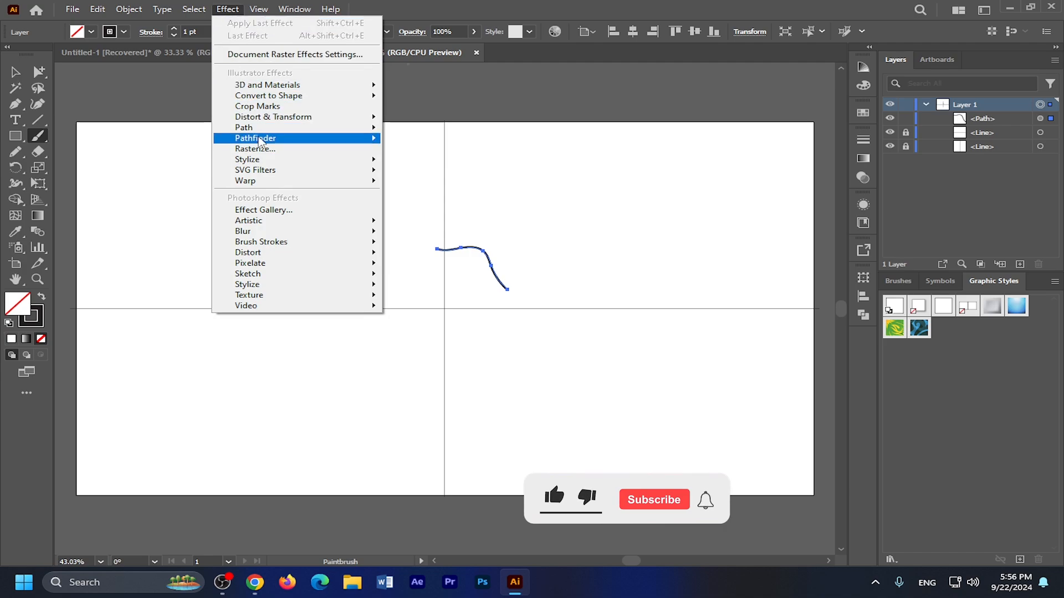
pyautogui.moveTo(338, 121)
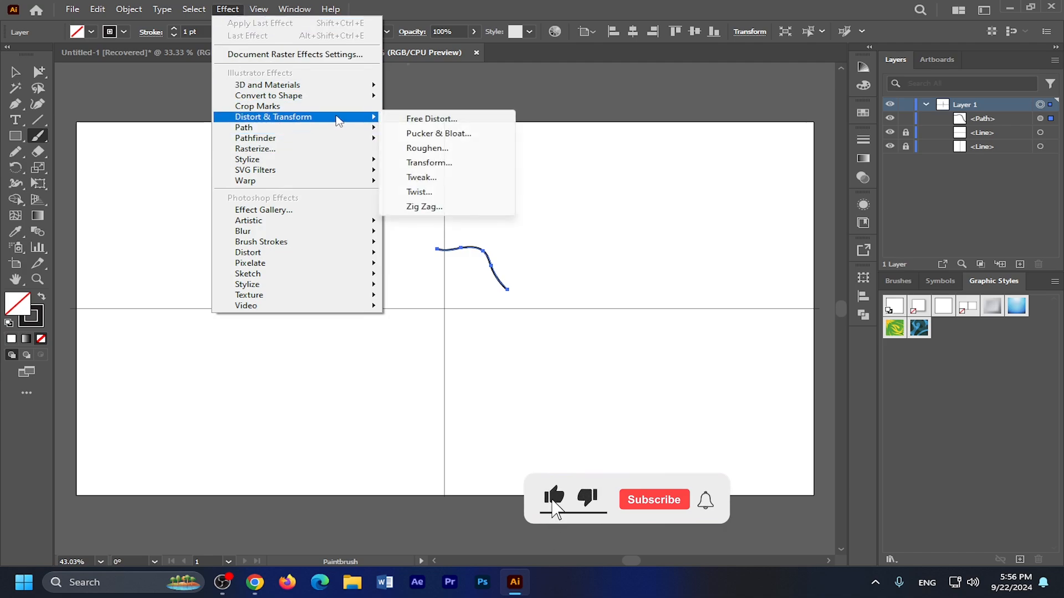
pyautogui.click(430, 162)
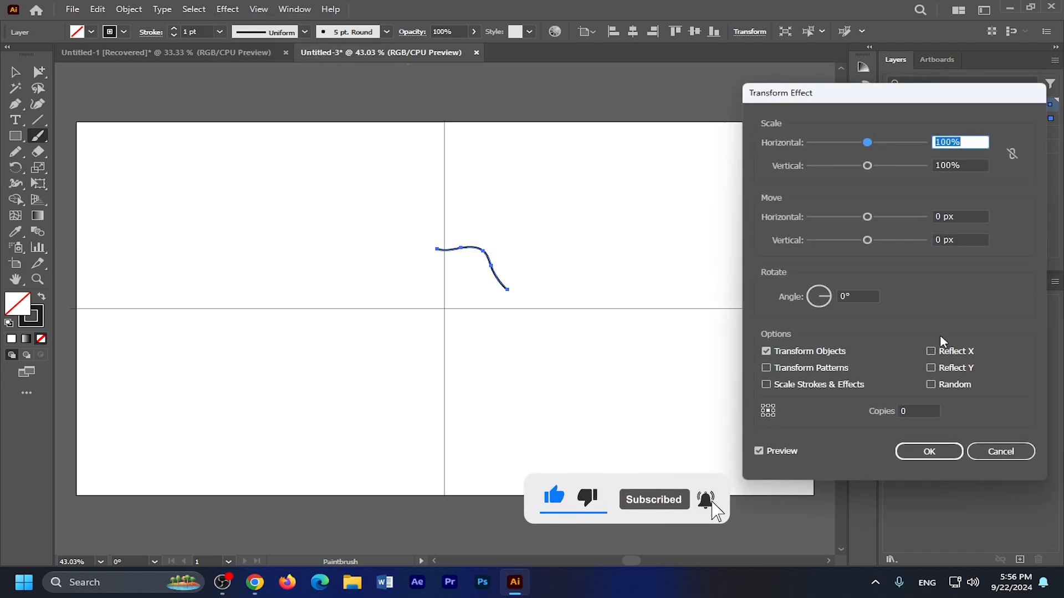
pyautogui.click(932, 351)
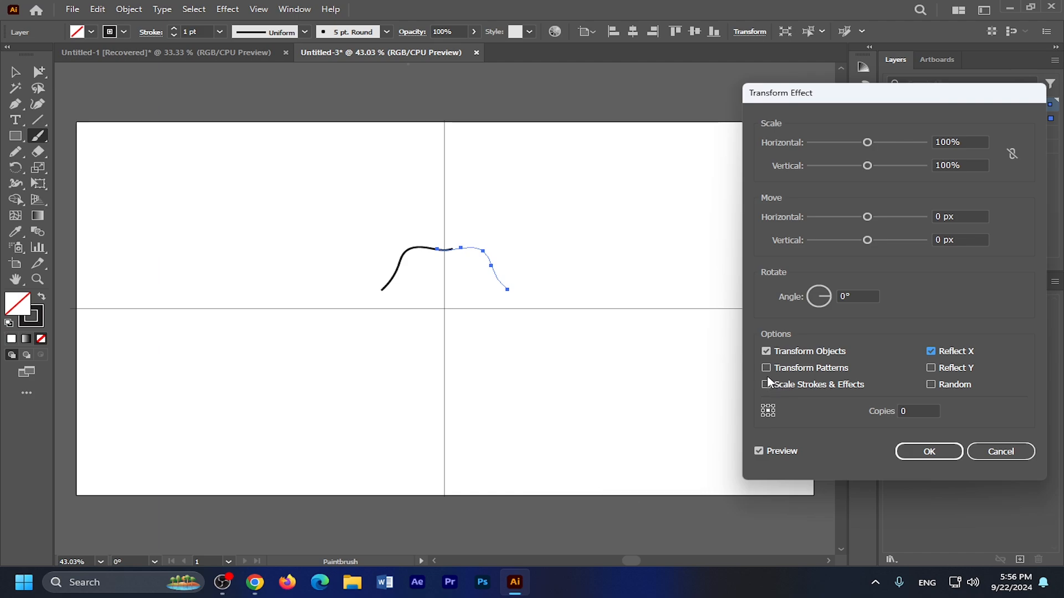
pyautogui.click(907, 411)
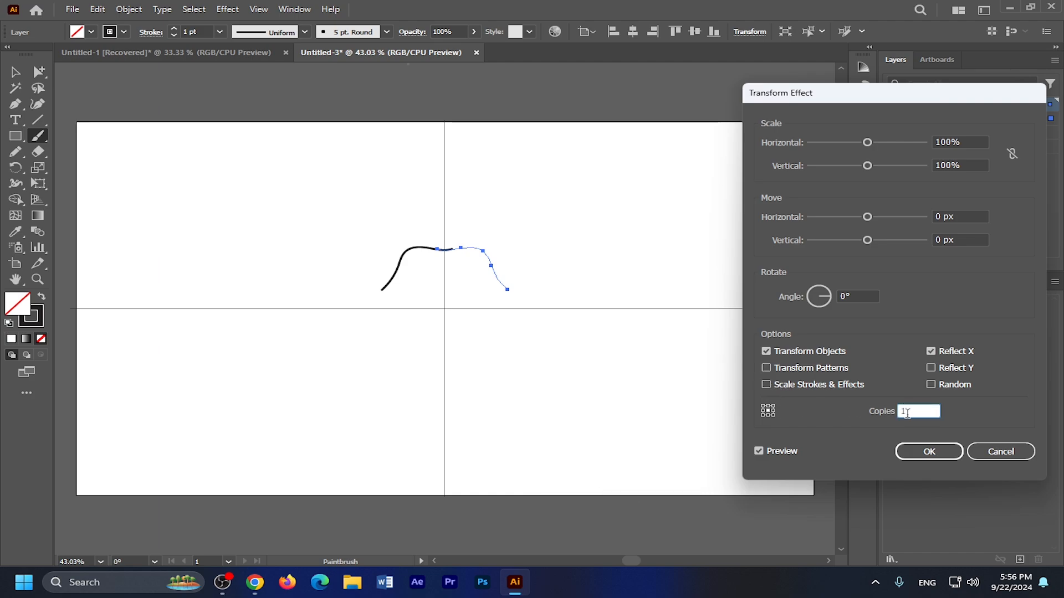
pyautogui.click(915, 455)
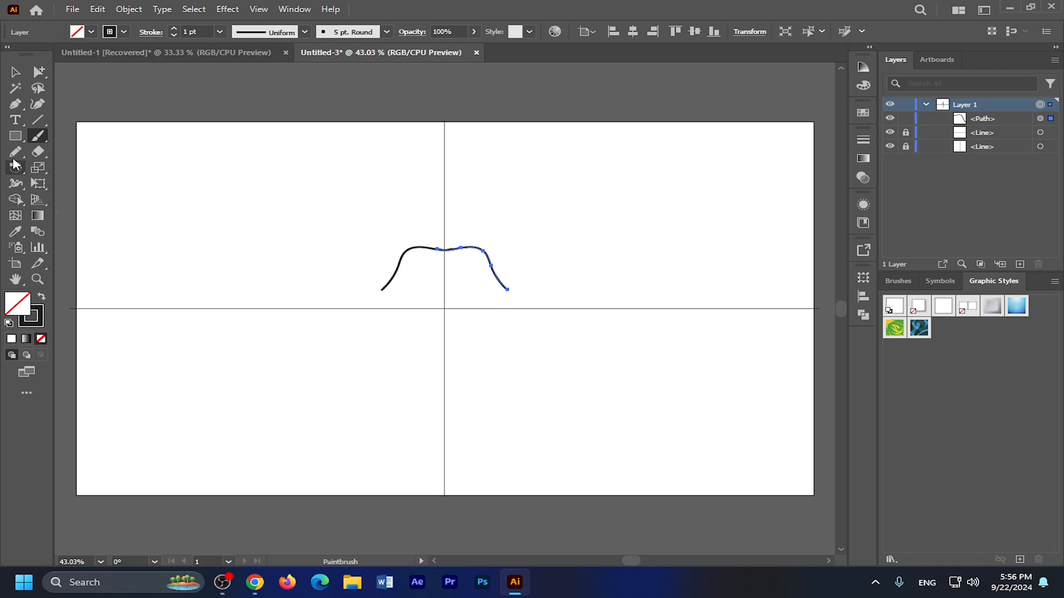
# Make a clipping mask for Layer 1 from a rectangle covering the artboard's right half, and lock it
pyautogui.click(17, 136)
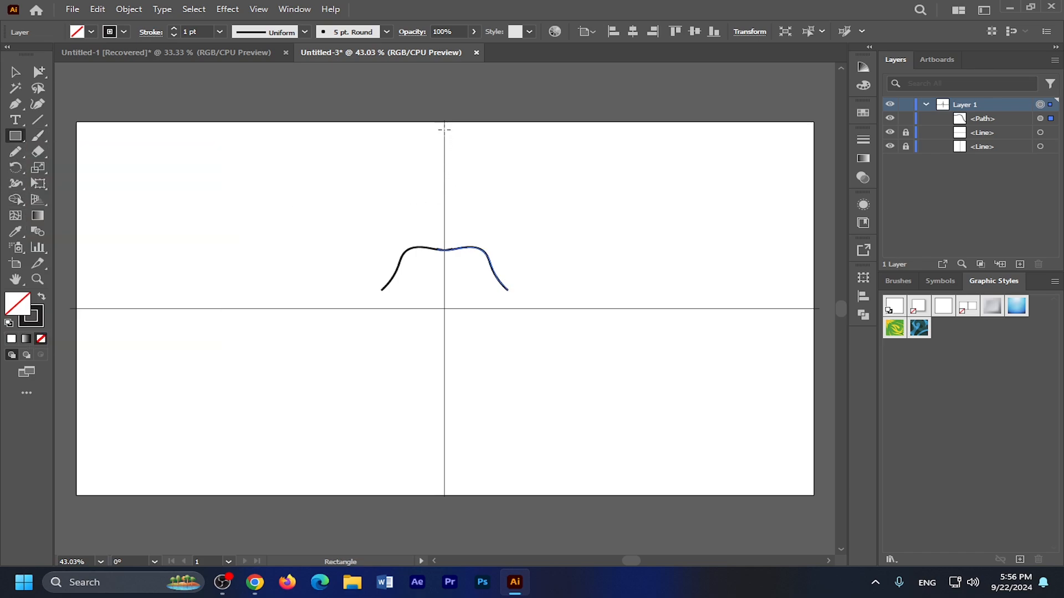
pyautogui.moveTo(445, 130); pyautogui.dragTo(807, 490)
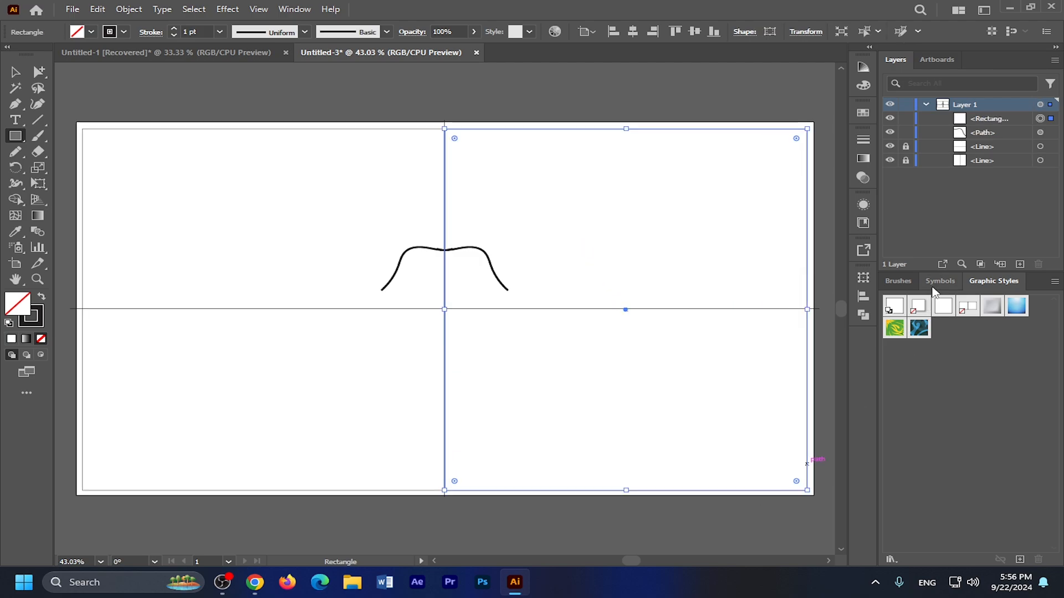
pyautogui.click(980, 264)
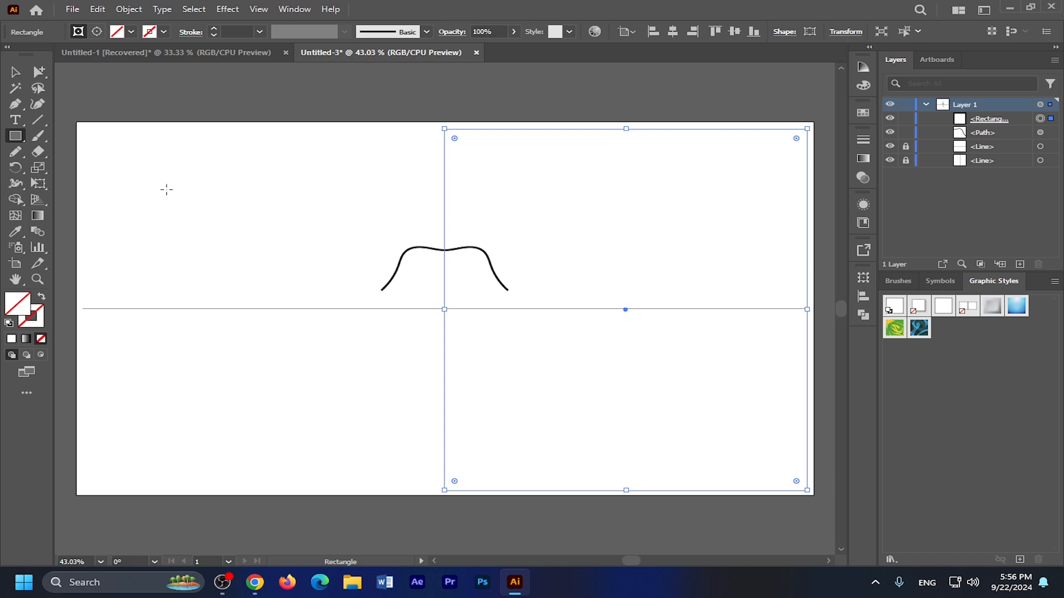
pyautogui.click(906, 119)
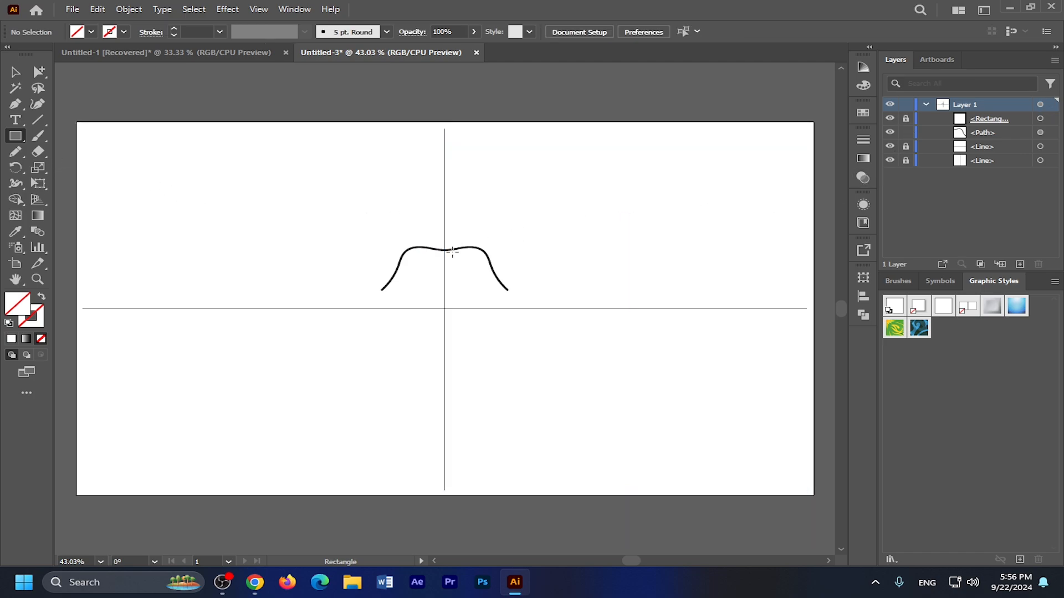
# Delete the curved test stroke from the artboard
pyautogui.click(16, 72)
pyautogui.click(493, 268)
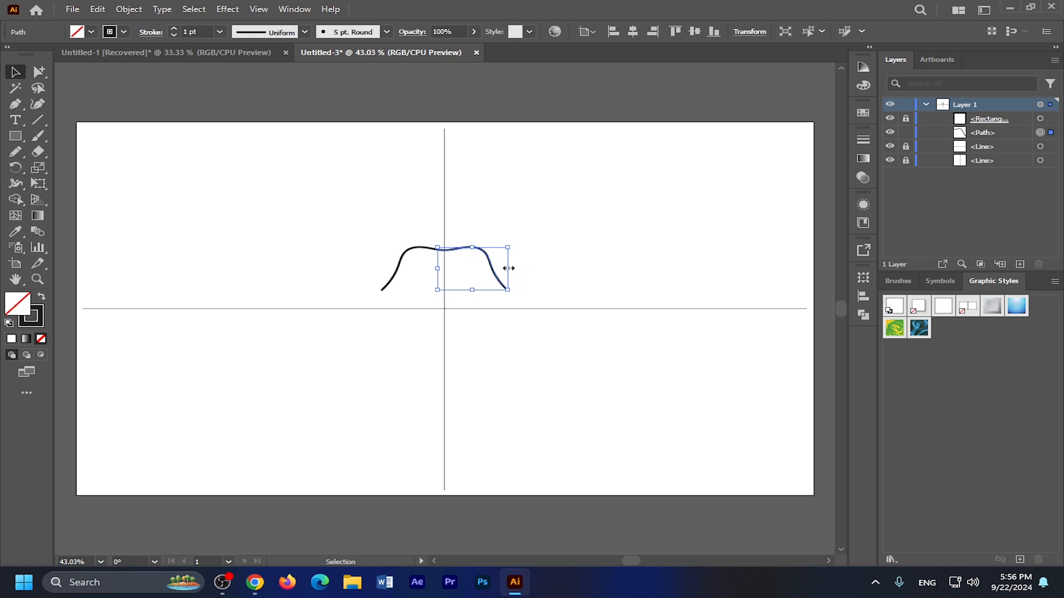
pyautogui.press('Delete')
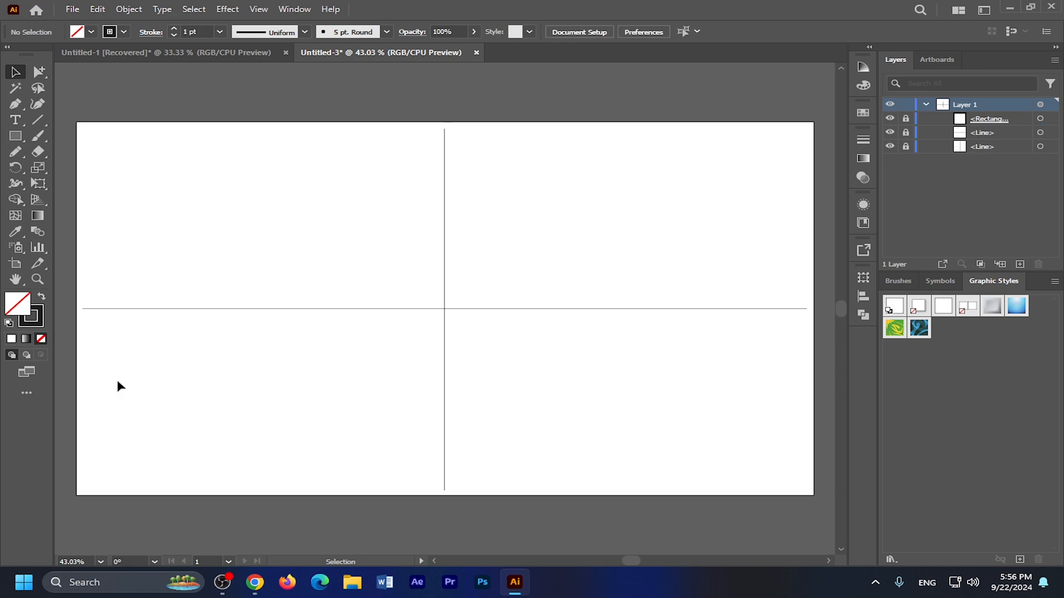
# Switch to the Blob Brush tool and set its default brush size to 10 pt
pyautogui.click(39, 135)
pyautogui.click(114, 151)
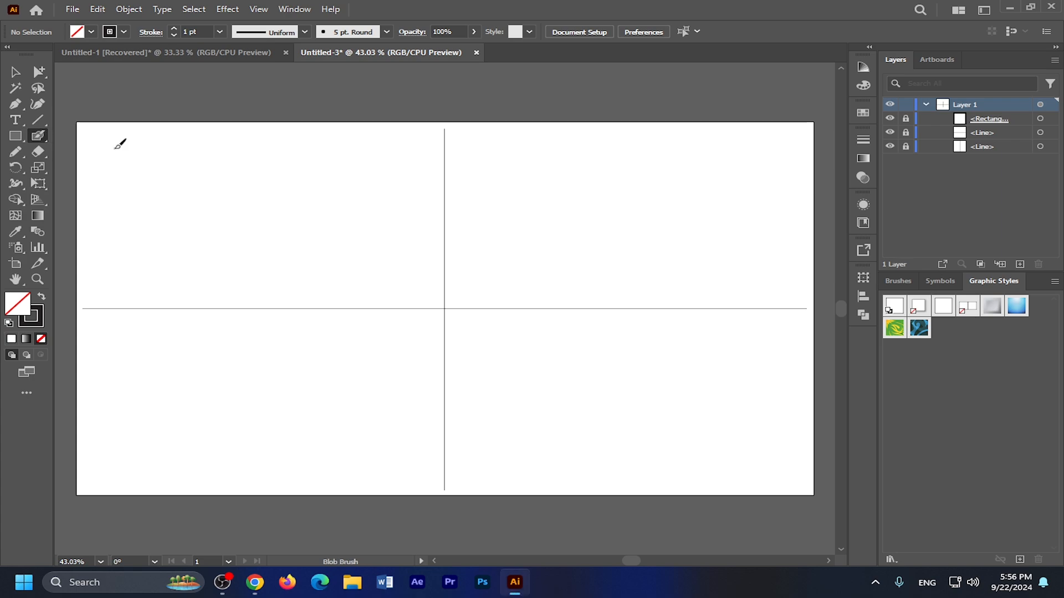
pyautogui.doubleClick(37, 137)
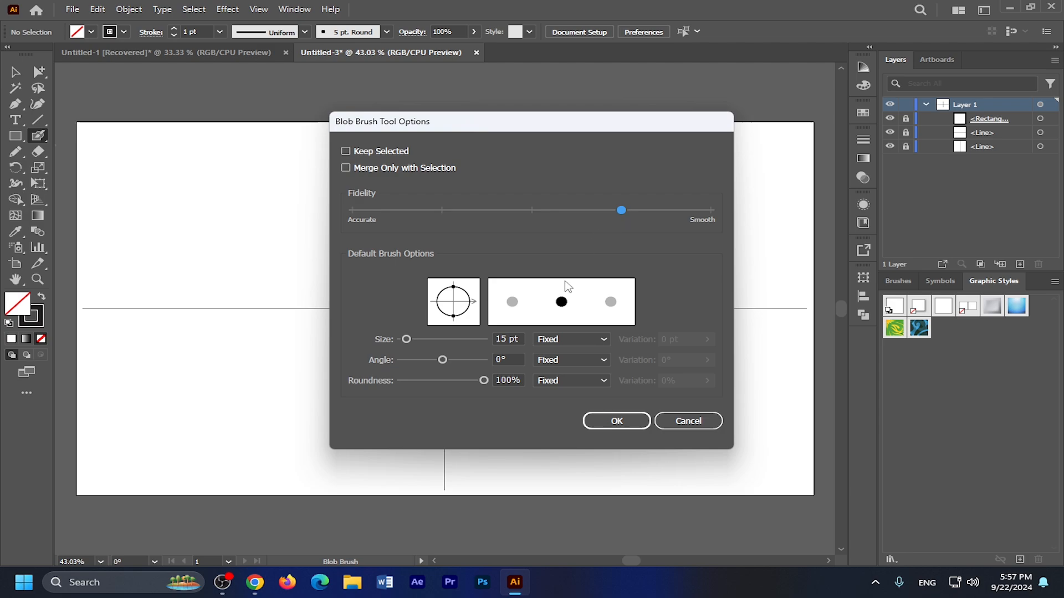
pyautogui.click(516, 339)
pyautogui.press('BackSpace')
pyautogui.press('BackSpace')
pyautogui.press('BackSpace')
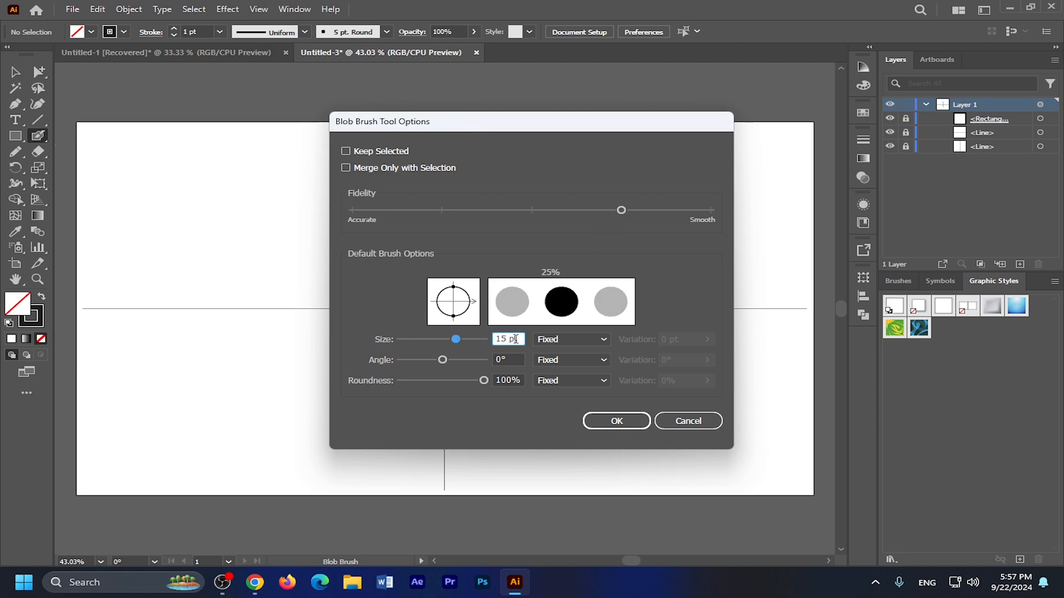
pyautogui.write('10')
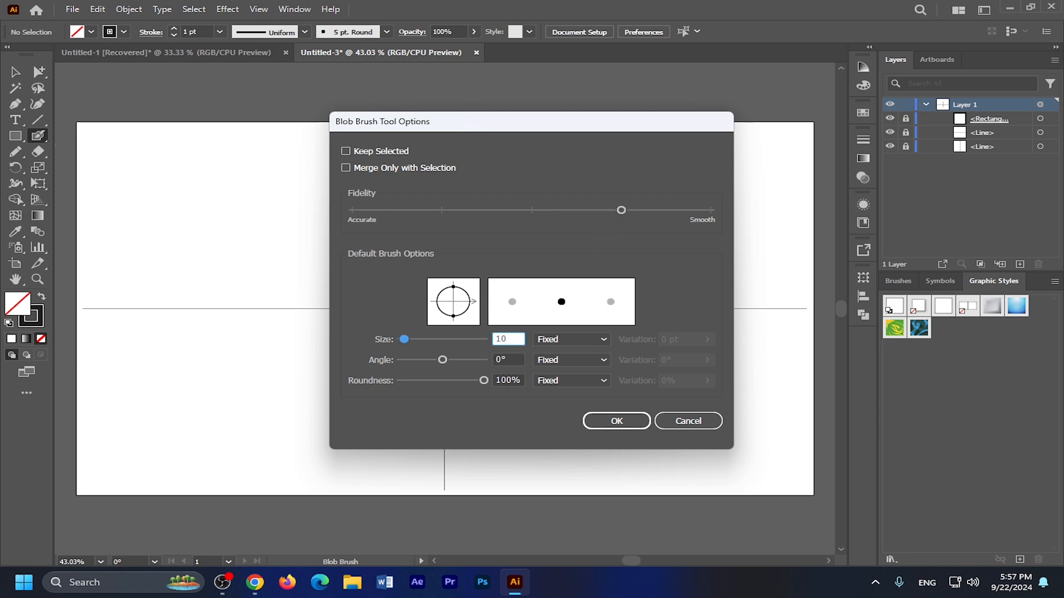
pyautogui.click(642, 422)
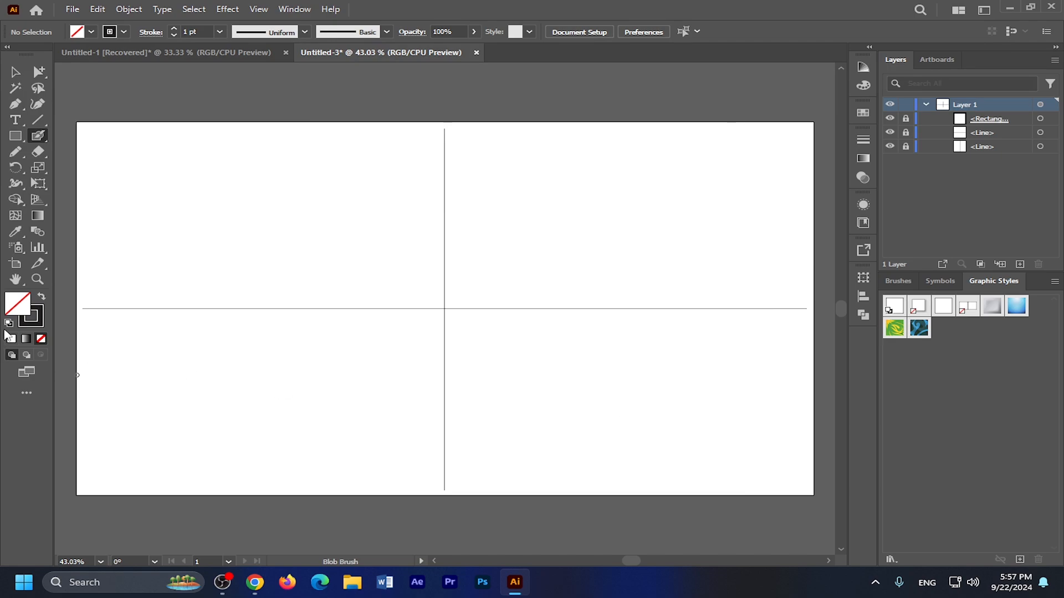
# Swap fill and stroke and draw a closed upper butterfly wing outline on the right half, starting and ending at the centre point
pyautogui.click(42, 300)
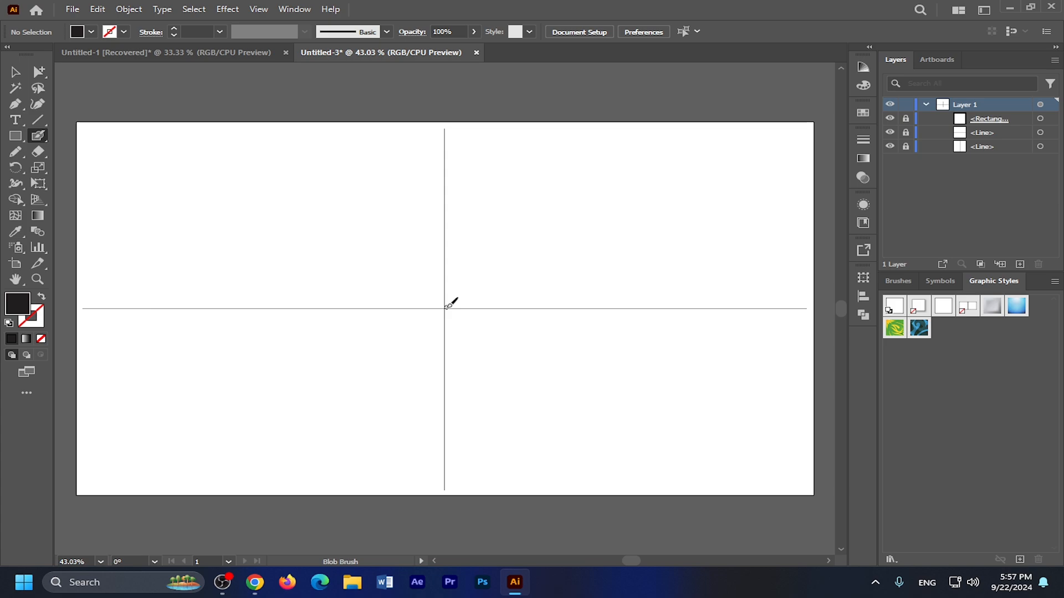
pyautogui.moveTo(446, 305)
pyautogui.mouseDown()
pyautogui.moveTo(512, 246)
pyautogui.moveTo(629, 179)
pyautogui.moveTo(669, 175)
pyautogui.moveTo(702, 203)
pyautogui.moveTo(709, 235)
pyautogui.moveTo(668, 324)
pyautogui.moveTo(682, 365)
pyautogui.moveTo(627, 408)
pyautogui.moveTo(581, 398)
pyautogui.moveTo(452, 302)
pyautogui.mouseUp()
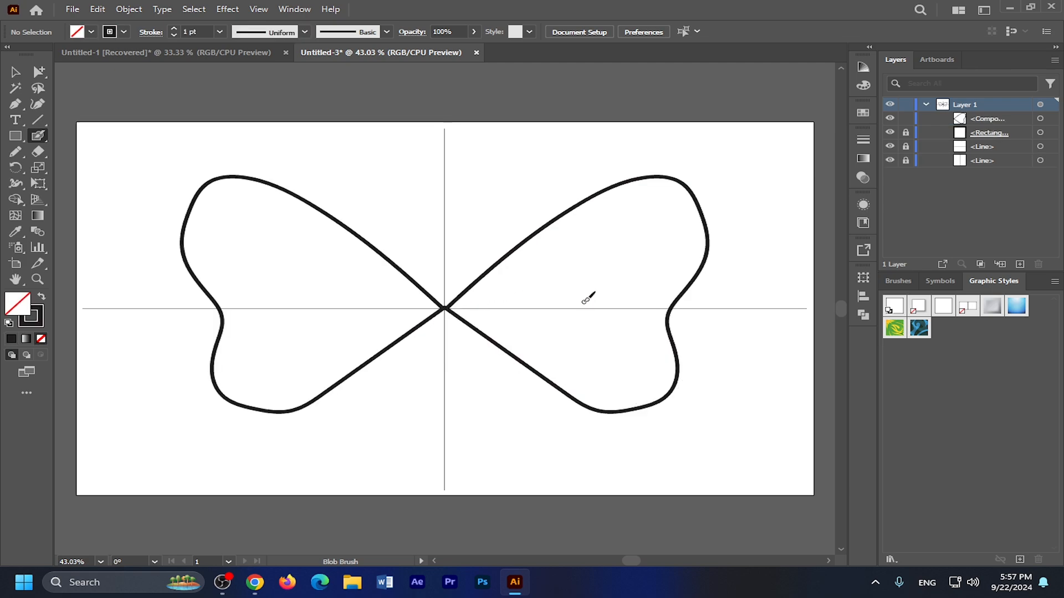
pyautogui.scroll(-3, 596, 292)
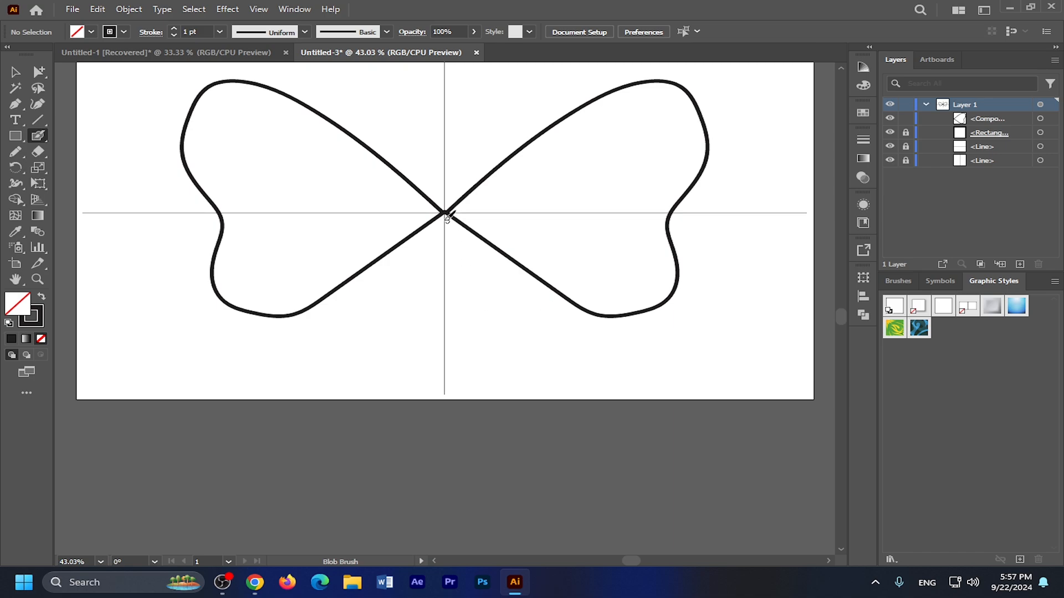
# Undo the first lower wing attempt, redraw a smaller scalloped lower wing on the right half, and dab the centre point
pyautogui.moveTo(447, 212)
pyautogui.mouseDown()
pyautogui.moveTo(583, 317)
pyautogui.moveTo(603, 343)
pyautogui.moveTo(601, 362)
pyautogui.moveTo(582, 372)
pyautogui.moveTo(526, 365)
pyautogui.moveTo(528, 385)
pyautogui.moveTo(512, 363)
pyautogui.moveTo(475, 365)
pyautogui.moveTo(459, 211)
pyautogui.mouseUp()
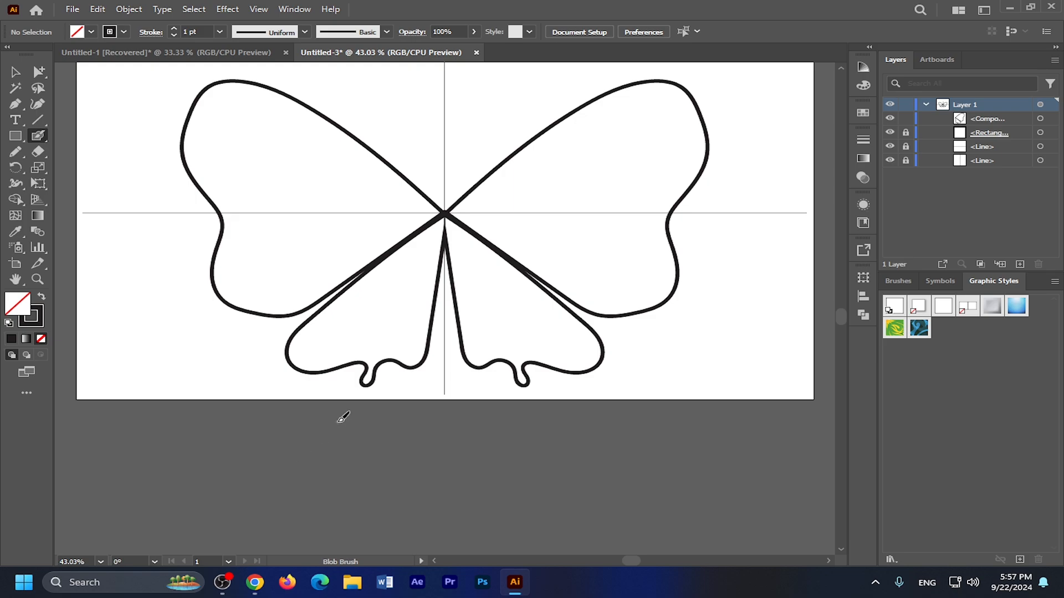
pyautogui.hotkey('ctrl', 'z')
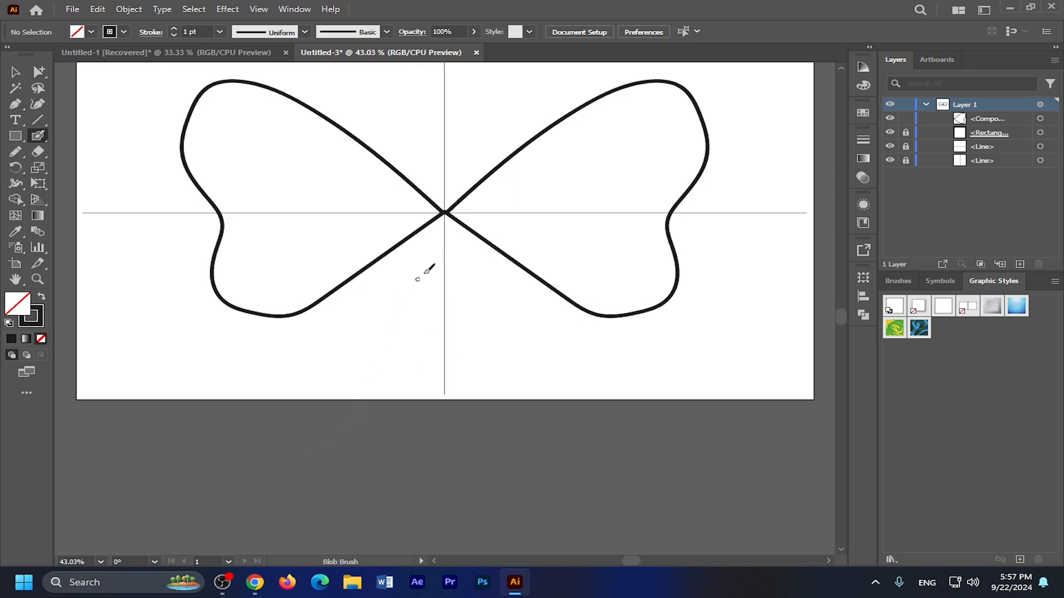
pyautogui.moveTo(446, 210)
pyautogui.mouseDown()
pyautogui.moveTo(528, 258)
pyautogui.moveTo(561, 291)
pyautogui.moveTo(578, 339)
pyautogui.moveTo(561, 349)
pyautogui.moveTo(504, 337)
pyautogui.moveTo(511, 355)
pyautogui.moveTo(494, 362)
pyautogui.moveTo(500, 336)
pyautogui.moveTo(462, 291)
pyautogui.moveTo(446, 213)
pyautogui.mouseUp()
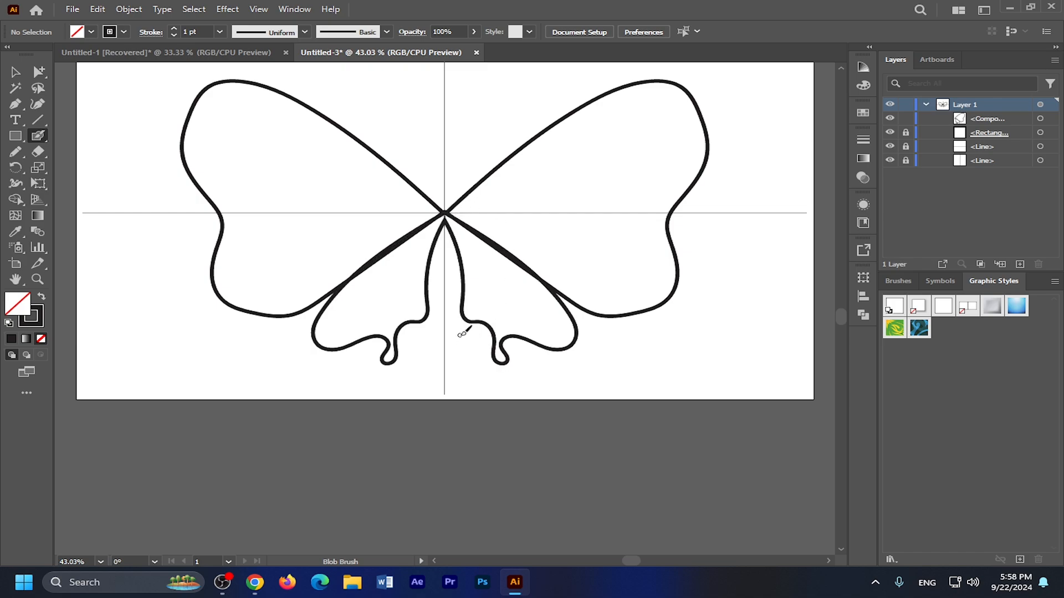
pyautogui.scroll(1, 485, 344)
pyautogui.scroll(2, 486, 344)
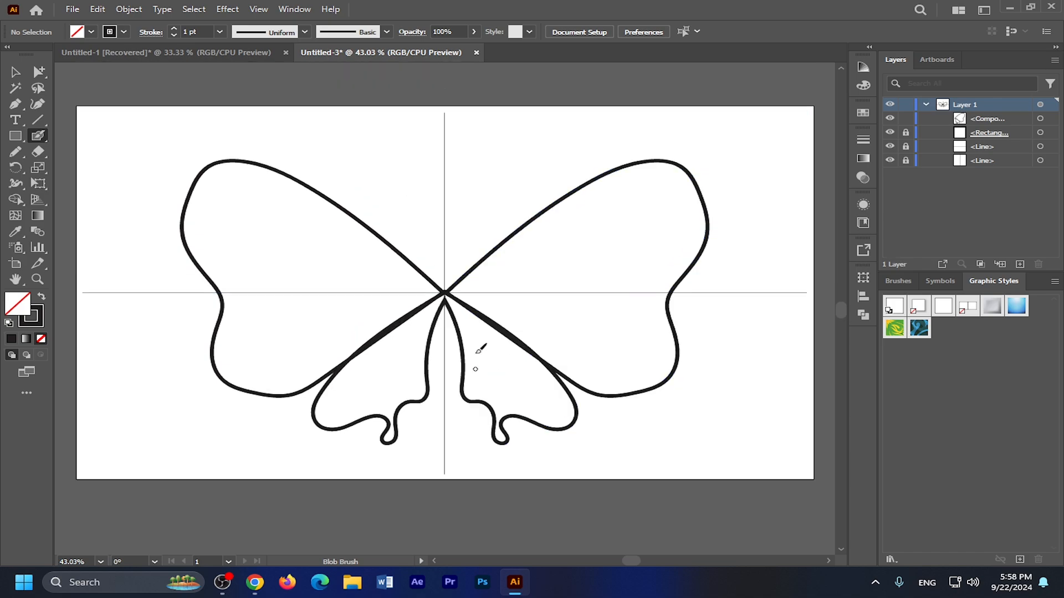
pyautogui.click(447, 294)
# Draw the right halves of a small pointed head above the centre and a leaf-shaped thorax running from it past the wing joint
pyautogui.scroll(3, 490, 281)
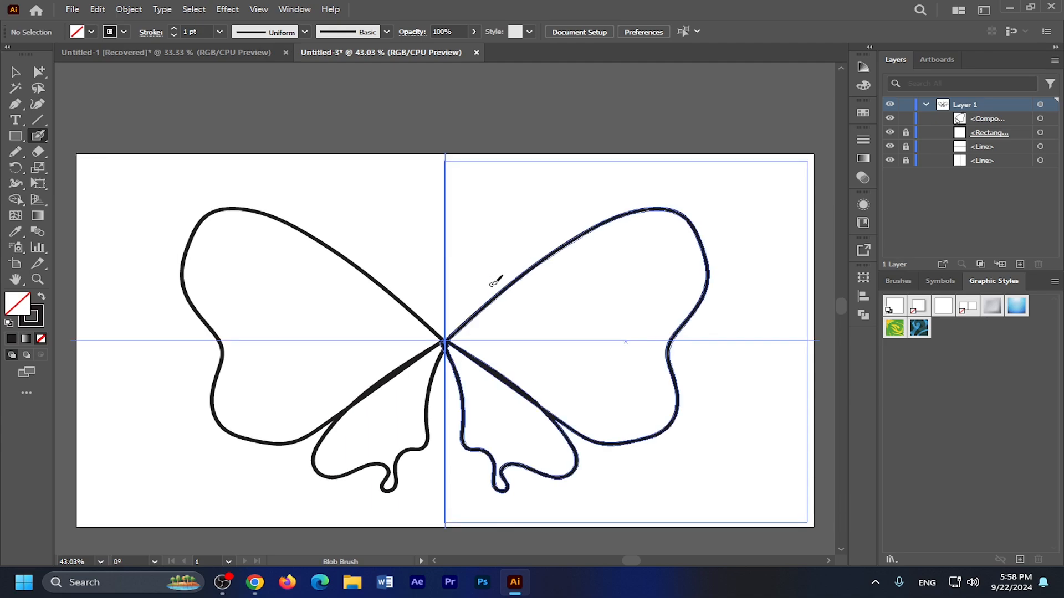
pyautogui.scroll(5, 474, 295)
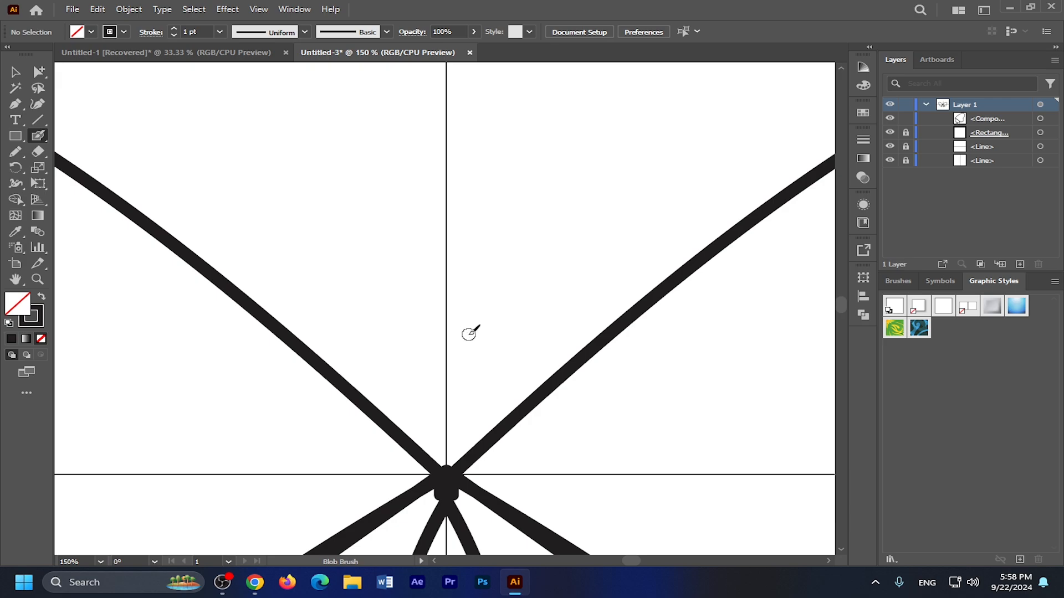
pyautogui.moveTo(451, 309)
pyautogui.mouseDown()
pyautogui.moveTo(473, 337)
pyautogui.moveTo(469, 357)
pyautogui.moveTo(446, 366)
pyautogui.moveTo(448, 306)
pyautogui.mouseUp()
pyautogui.scroll(-4, 499, 321)
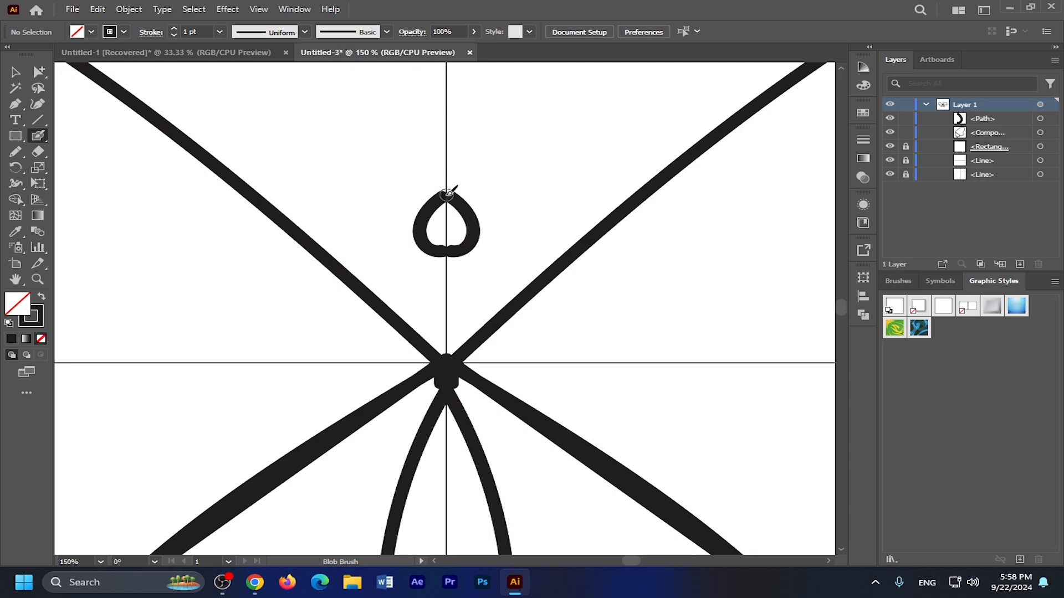
pyautogui.moveTo(446, 193); pyautogui.dragTo(448, 201)
pyautogui.moveTo(450, 256)
pyautogui.mouseDown()
pyautogui.moveTo(492, 344)
pyautogui.moveTo(499, 416)
pyautogui.moveTo(453, 507)
pyautogui.mouseUp()
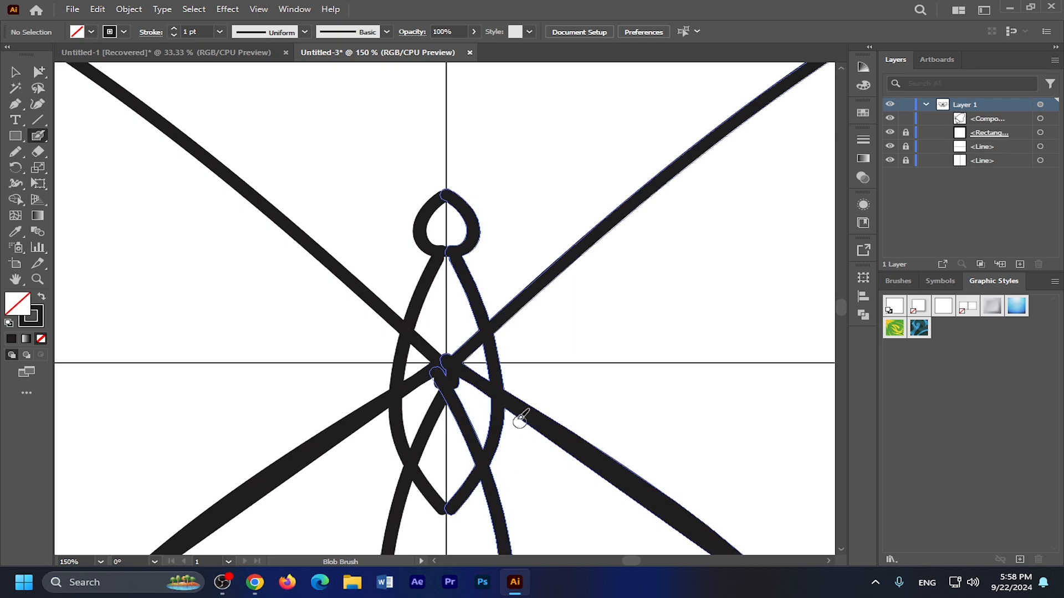
# Draw the right half of a long rounded abdomen outline starting at the thorax's lower tip and ending on the centre line
pyautogui.scroll(1, 511, 392)
pyautogui.scroll(-4, 515, 385)
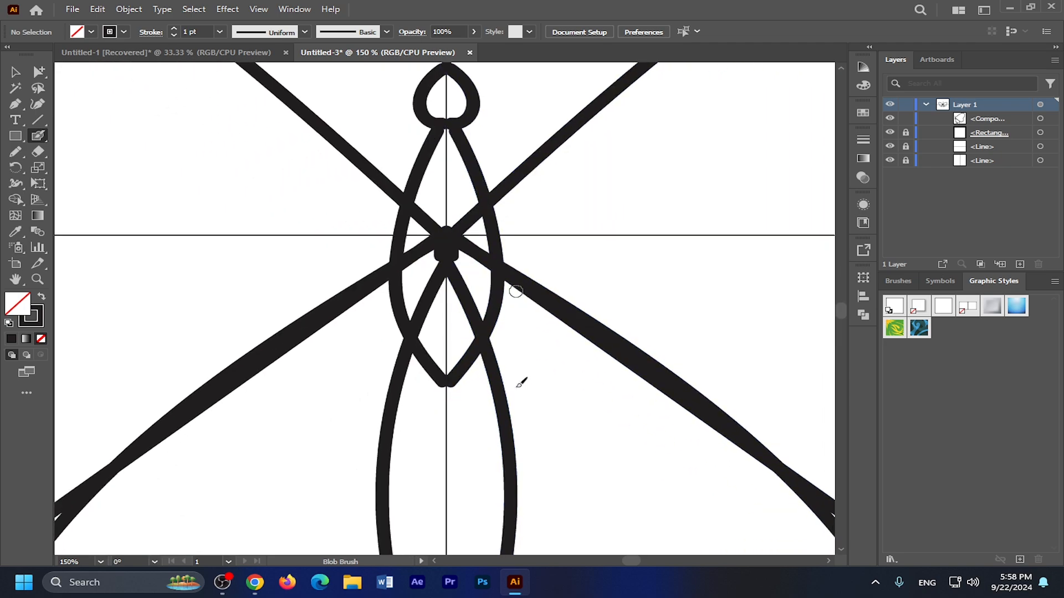
pyautogui.scroll(-3, 521, 382)
pyautogui.moveTo(452, 257)
pyautogui.mouseDown()
pyautogui.moveTo(483, 395)
pyautogui.moveTo(486, 517)
pyautogui.moveTo(468, 538)
pyautogui.moveTo(443, 543)
pyautogui.mouseUp()
# Paint the inside of the head and thorax solid black with Blob Brush strokes on the right half
pyautogui.scroll(5, 480, 434)
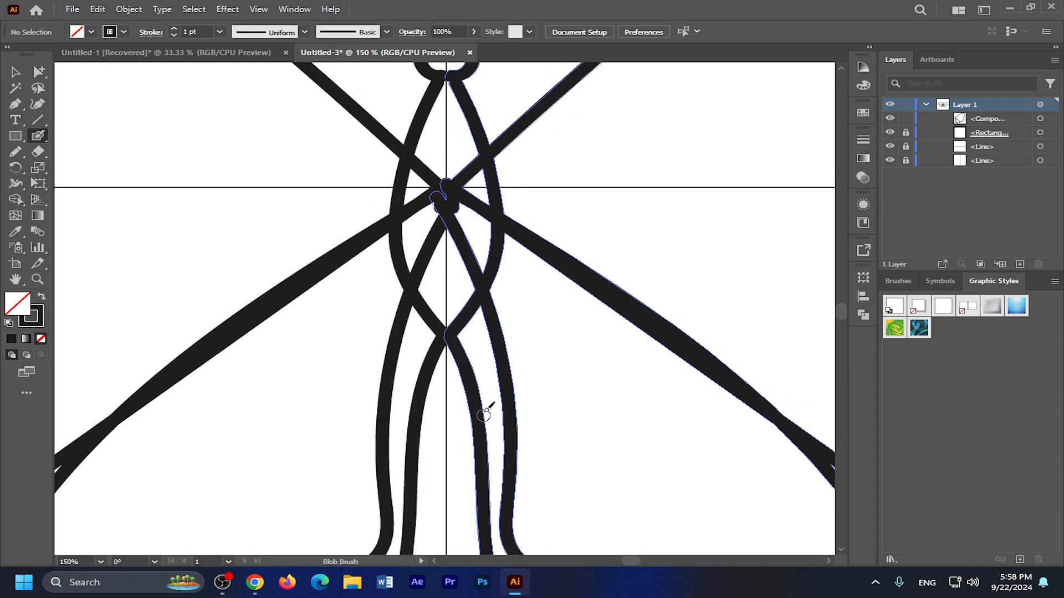
pyautogui.moveTo(448, 181)
pyautogui.mouseDown()
pyautogui.moveTo(463, 200)
pyautogui.moveTo(466, 225)
pyautogui.moveTo(451, 194)
pyautogui.moveTo(455, 229)
pyautogui.moveTo(449, 209)
pyautogui.moveTo(450, 197)
pyautogui.moveTo(479, 256)
pyautogui.moveTo(482, 291)
pyautogui.mouseUp()
pyautogui.scroll(-1, 444, 209)
pyautogui.moveTo(450, 211)
pyautogui.mouseDown()
pyautogui.moveTo(473, 301)
pyautogui.moveTo(465, 238)
pyautogui.moveTo(450, 226)
pyautogui.moveTo(456, 300)
pyautogui.moveTo(454, 243)
pyautogui.moveTo(464, 274)
pyautogui.moveTo(486, 236)
pyautogui.moveTo(479, 287)
pyautogui.mouseUp()
pyautogui.scroll(-2, 471, 227)
pyautogui.moveTo(482, 219)
pyautogui.mouseDown()
pyautogui.moveTo(479, 267)
pyautogui.moveTo(482, 223)
pyautogui.moveTo(478, 240)
pyautogui.moveTo(464, 245)
pyautogui.moveTo(455, 233)
pyautogui.moveTo(442, 270)
pyautogui.moveTo(450, 287)
pyautogui.mouseUp()
pyautogui.scroll(-2, 466, 233)
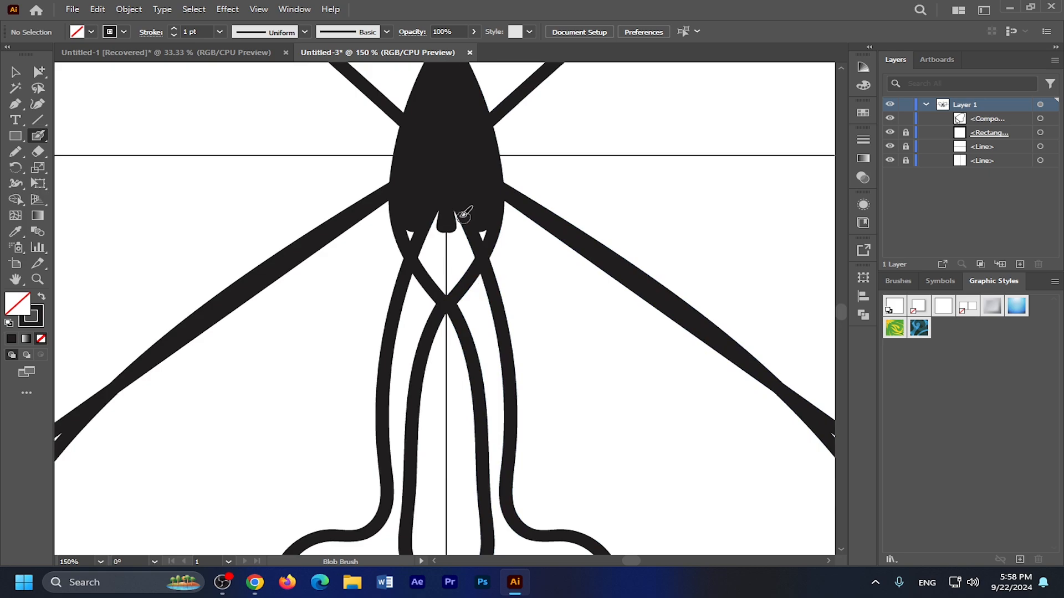
pyautogui.moveTo(466, 207)
pyautogui.mouseDown()
pyautogui.moveTo(465, 251)
pyautogui.moveTo(450, 296)
pyautogui.moveTo(451, 236)
pyautogui.moveTo(469, 272)
pyautogui.moveTo(481, 237)
pyautogui.mouseUp()
pyautogui.scroll(-1, 482, 208)
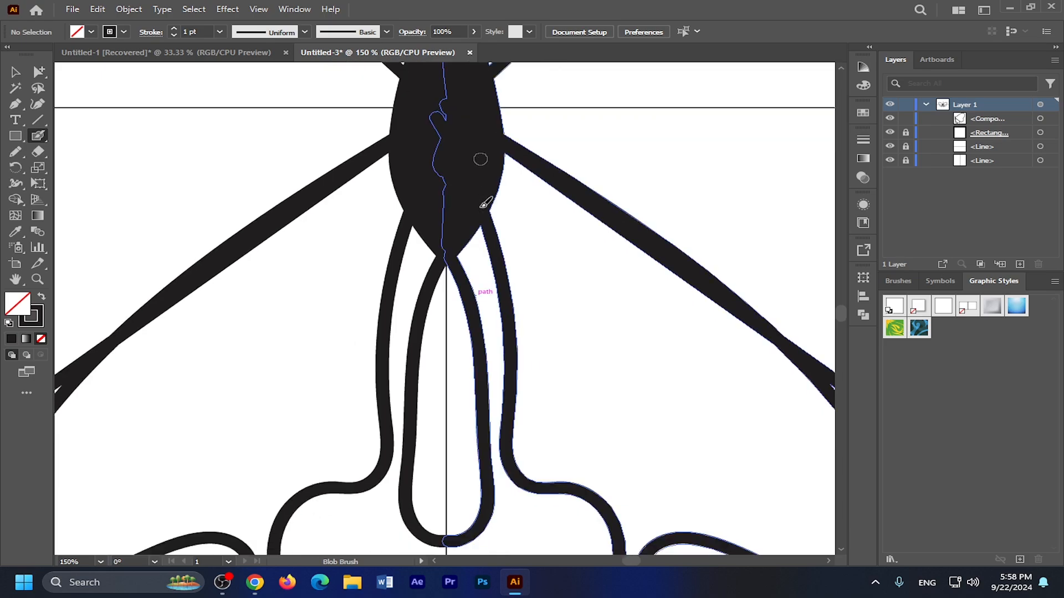
# Paint the inside of the abdomen solid black with Blob Brush strokes down to its rounded end
pyautogui.scroll(-3, 485, 172)
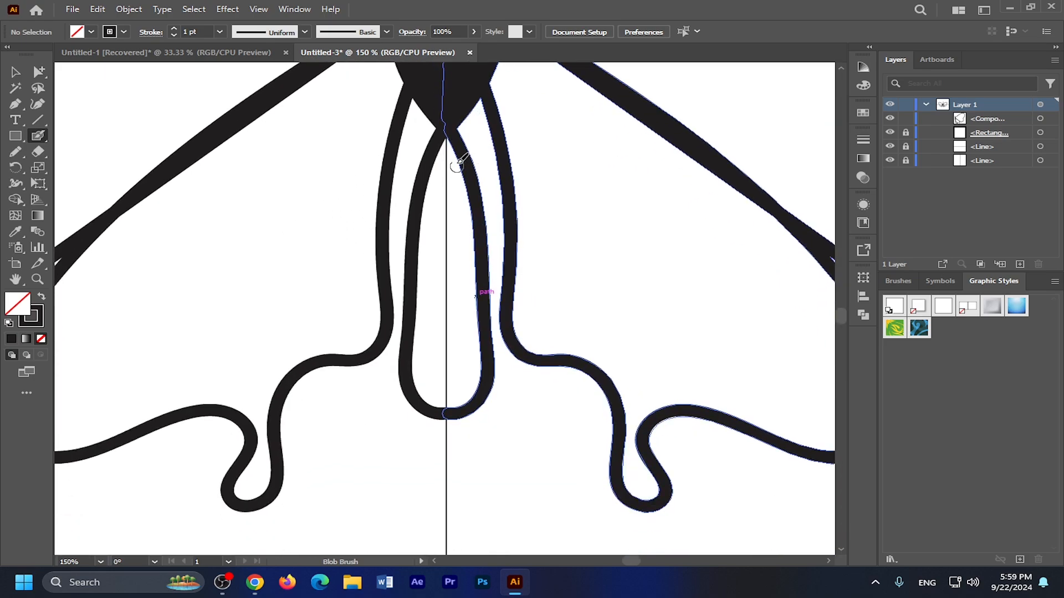
pyautogui.moveTo(447, 136); pyautogui.dragTo(475, 256)
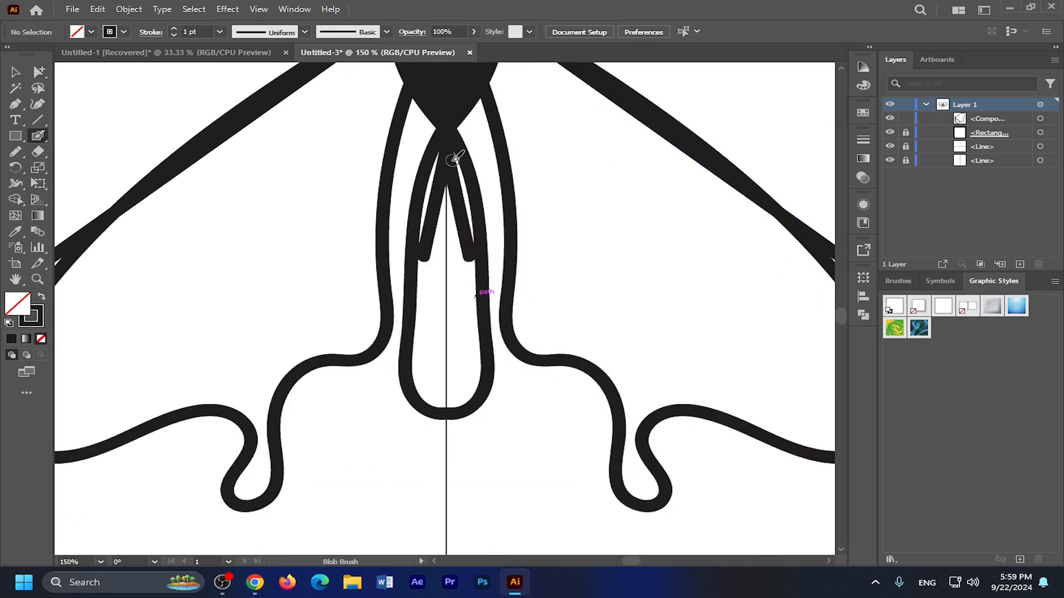
pyautogui.moveTo(453, 153)
pyautogui.mouseDown()
pyautogui.moveTo(470, 254)
pyautogui.moveTo(451, 195)
pyautogui.moveTo(455, 291)
pyautogui.moveTo(454, 237)
pyautogui.moveTo(471, 288)
pyautogui.moveTo(475, 266)
pyautogui.moveTo(463, 292)
pyautogui.moveTo(445, 293)
pyautogui.moveTo(450, 315)
pyautogui.moveTo(472, 287)
pyautogui.mouseUp()
pyautogui.scroll(-3, 476, 282)
pyautogui.moveTo(473, 230)
pyautogui.mouseDown()
pyautogui.moveTo(476, 278)
pyautogui.moveTo(473, 238)
pyautogui.moveTo(450, 267)
pyautogui.moveTo(446, 229)
pyautogui.moveTo(448, 258)
pyautogui.moveTo(457, 233)
pyautogui.moveTo(474, 309)
pyautogui.moveTo(475, 280)
pyautogui.moveTo(468, 318)
pyautogui.moveTo(449, 327)
pyautogui.moveTo(451, 270)
pyautogui.moveTo(455, 324)
pyautogui.moveTo(470, 253)
pyautogui.mouseUp()
# Fit the artboard in the window and set the Blob Brush tool's default brush size to 5 pt
pyautogui.scroll(4, 460, 243)
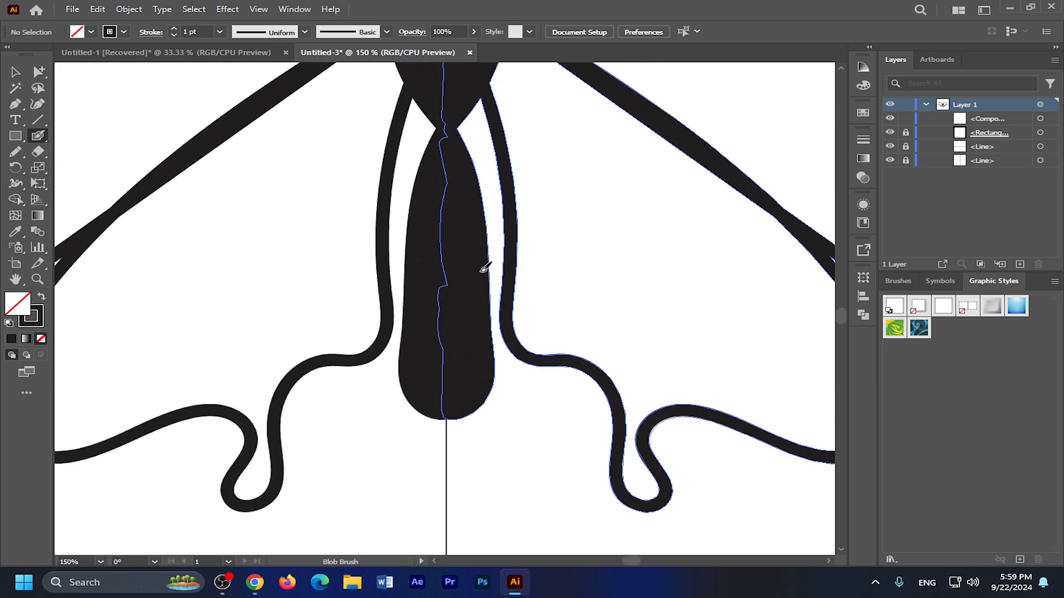
pyautogui.scroll(1, 466, 238)
pyautogui.scroll(5, 443, 216)
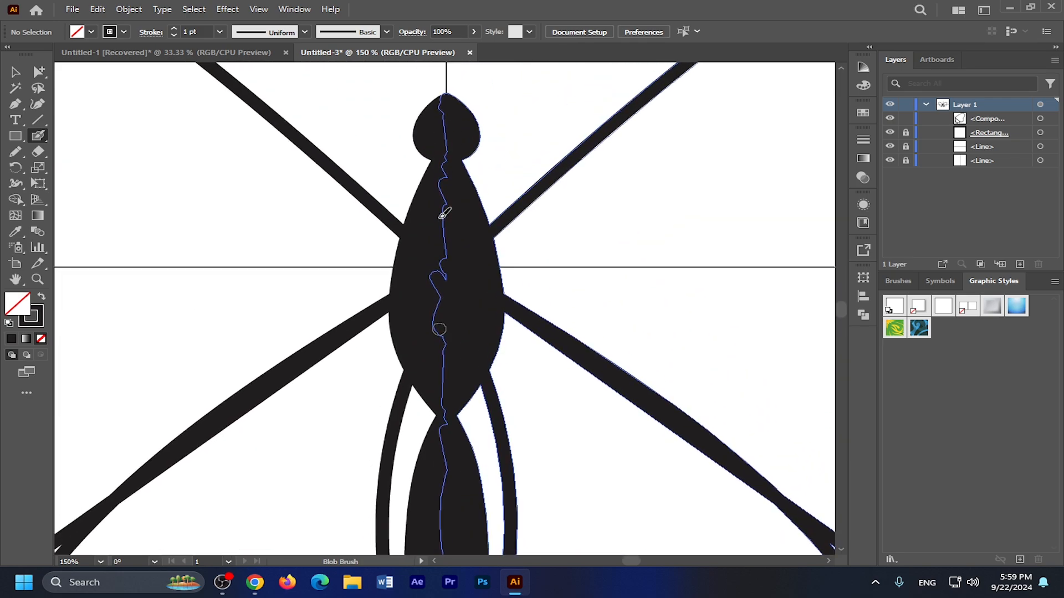
pyautogui.hotkey('ctrl', '0')
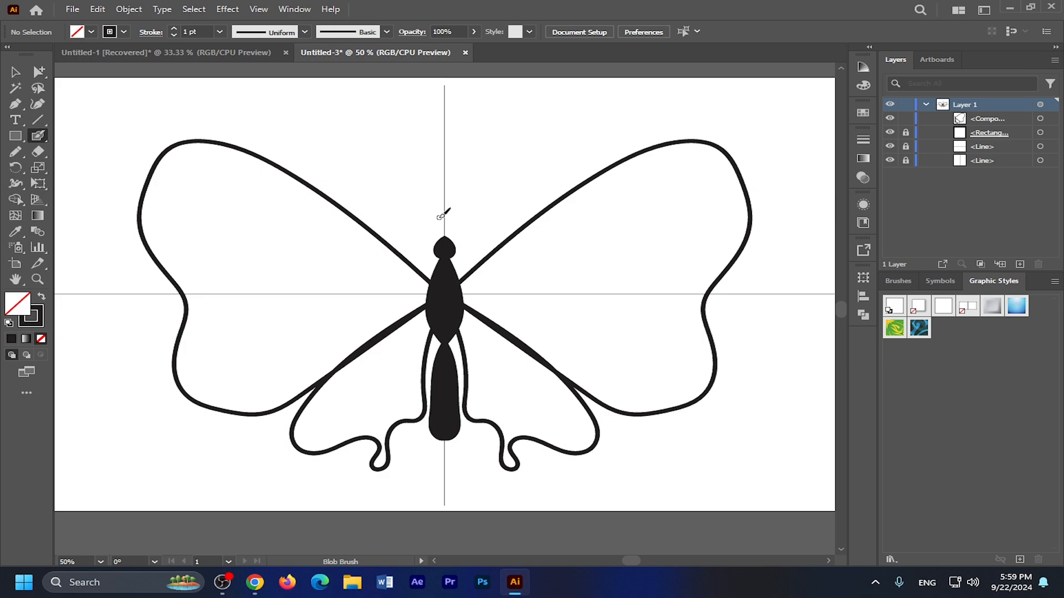
pyautogui.doubleClick(40, 142)
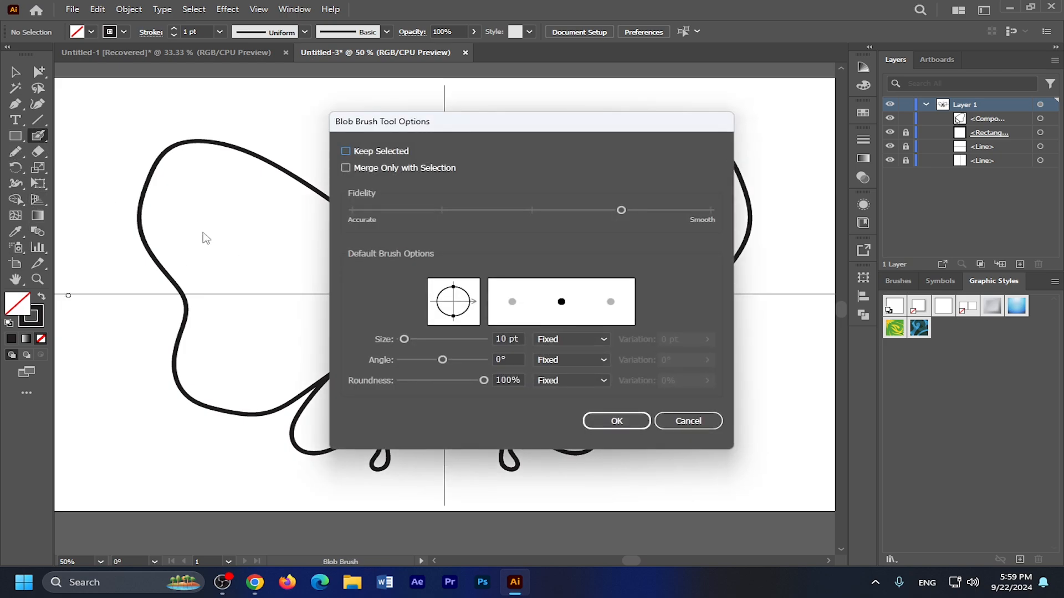
pyautogui.click(507, 340)
pyautogui.press('BackSpace')
pyautogui.press('BackSpace')
pyautogui.press('BackSpace')
pyautogui.write('5')
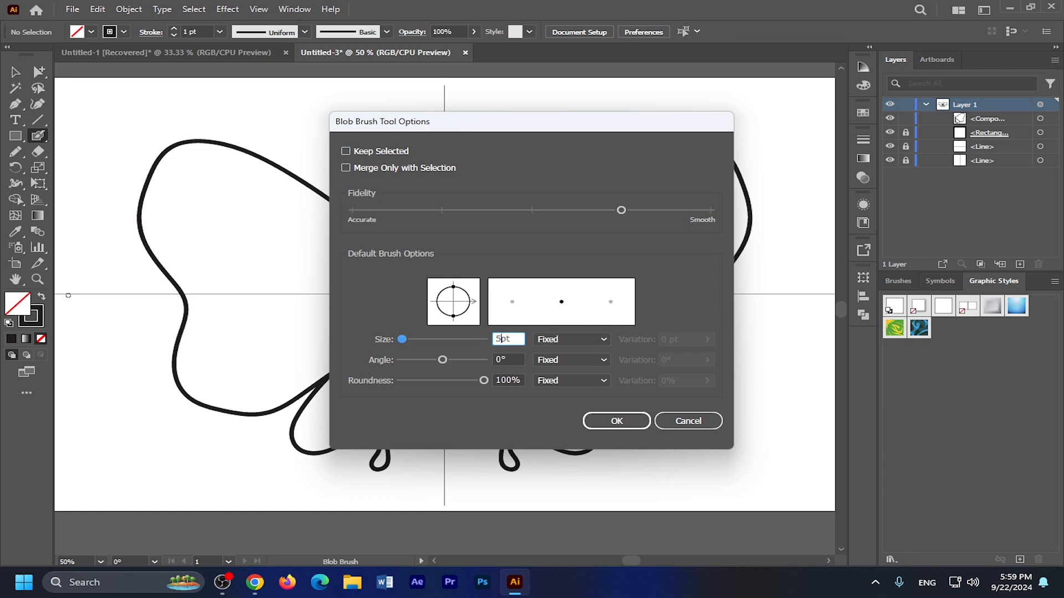
pyautogui.click(601, 420)
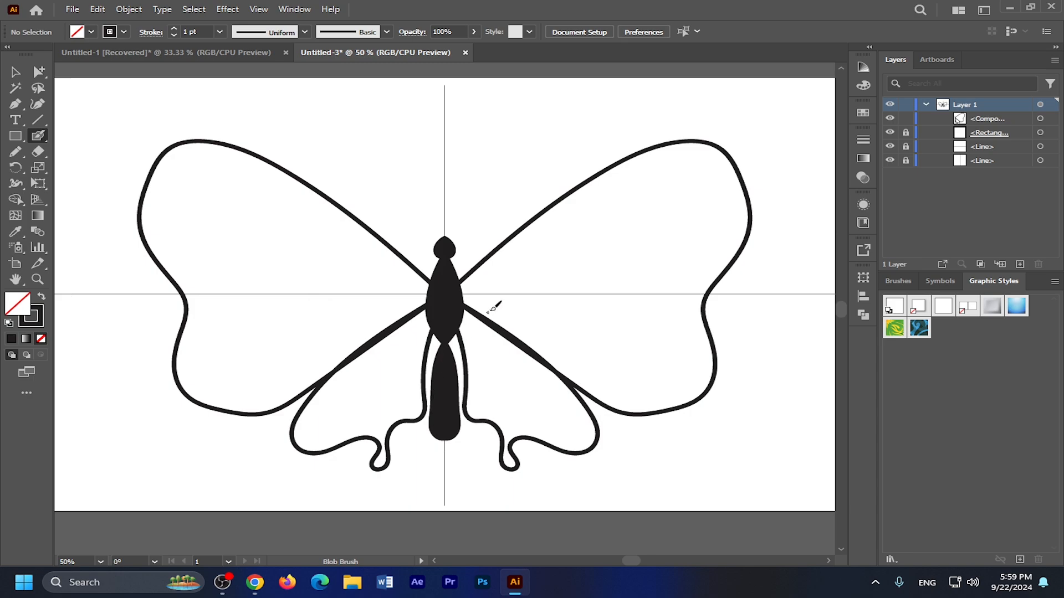
# Draw thinner wavy inner outlines inside the right upper and lower wings, starting and ending at the thorax
pyautogui.moveTo(464, 287)
pyautogui.mouseDown()
pyautogui.moveTo(645, 182)
pyautogui.moveTo(674, 180)
pyautogui.moveTo(704, 222)
pyautogui.moveTo(673, 273)
pyautogui.moveTo(680, 291)
pyautogui.moveTo(658, 334)
pyautogui.moveTo(657, 383)
pyautogui.moveTo(616, 380)
pyautogui.moveTo(550, 329)
pyautogui.moveTo(463, 292)
pyautogui.mouseUp()
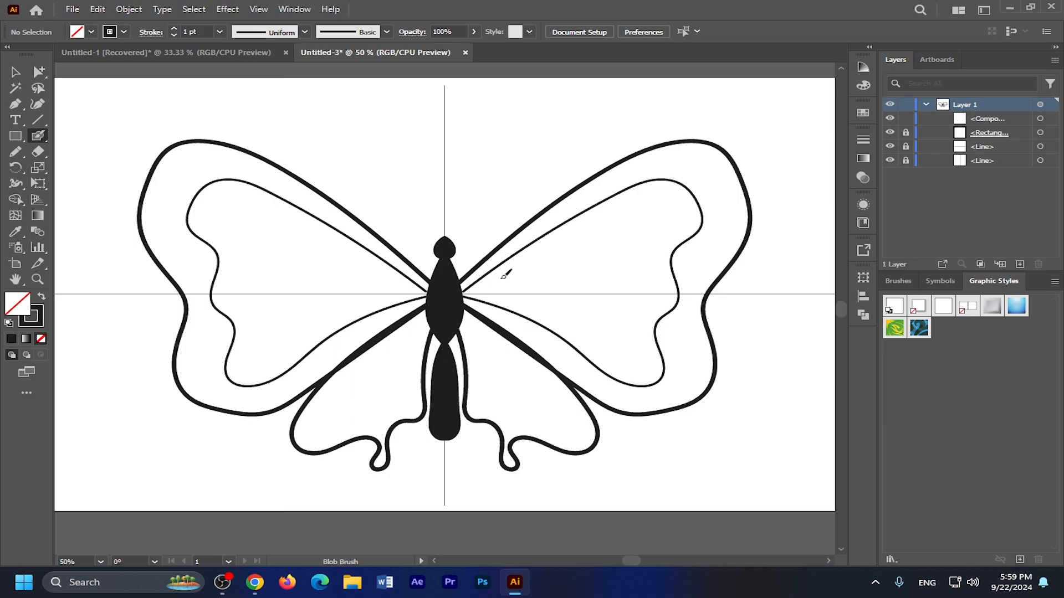
pyautogui.scroll(-2, 498, 266)
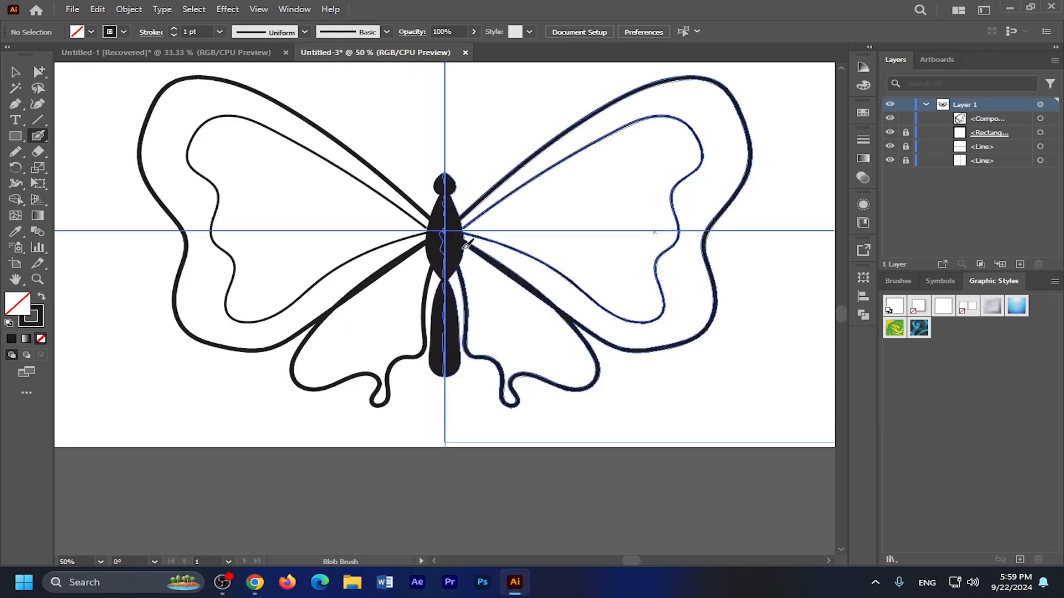
pyautogui.moveTo(465, 247)
pyautogui.mouseDown()
pyautogui.moveTo(556, 324)
pyautogui.moveTo(569, 360)
pyautogui.moveTo(485, 352)
pyautogui.moveTo(465, 251)
pyautogui.mouseUp()
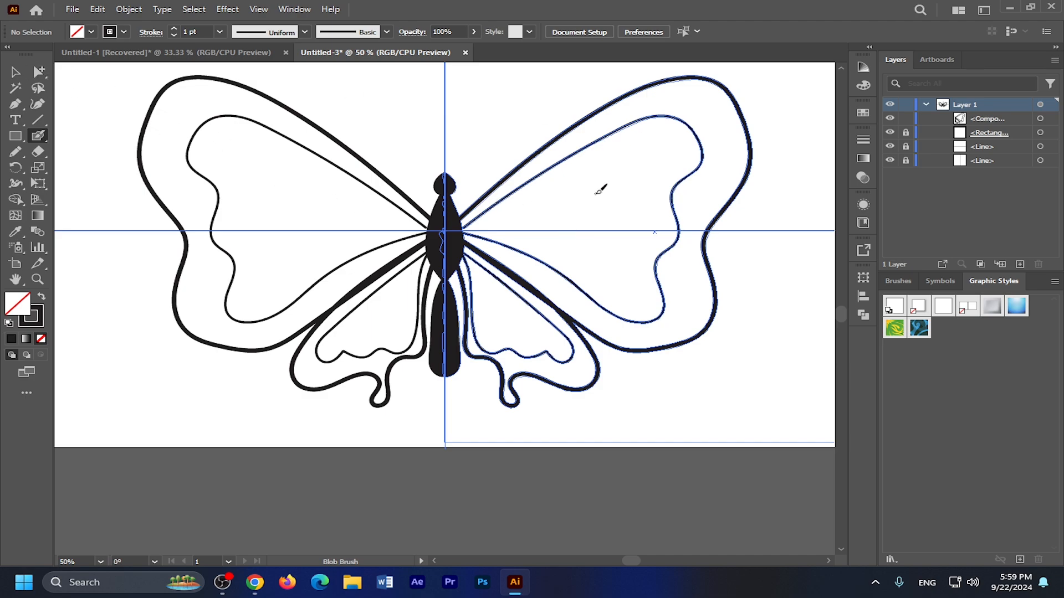
# Fill the band between the upper wing's outer and inner outlines by removing its enclosed path with Group Selection
pyautogui.scroll(2, 600, 189)
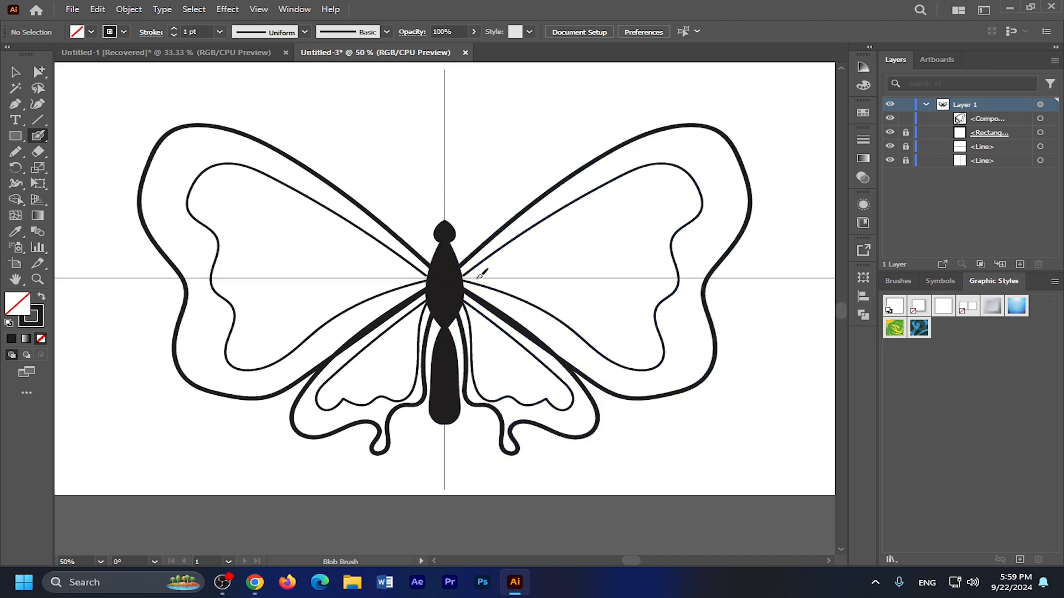
pyautogui.click(39, 71)
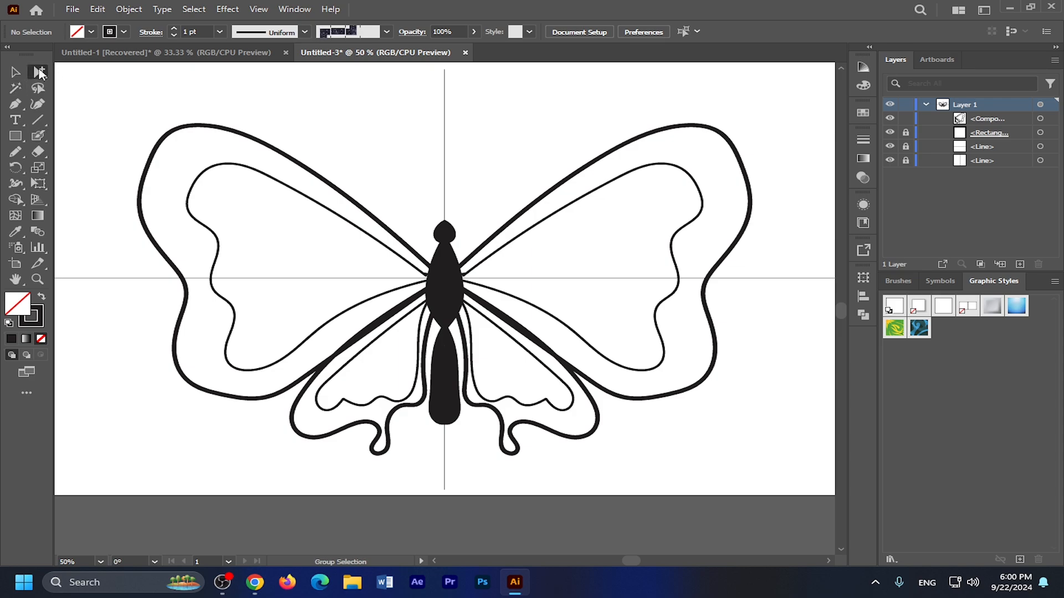
pyautogui.click(90, 86)
pyautogui.click(728, 245)
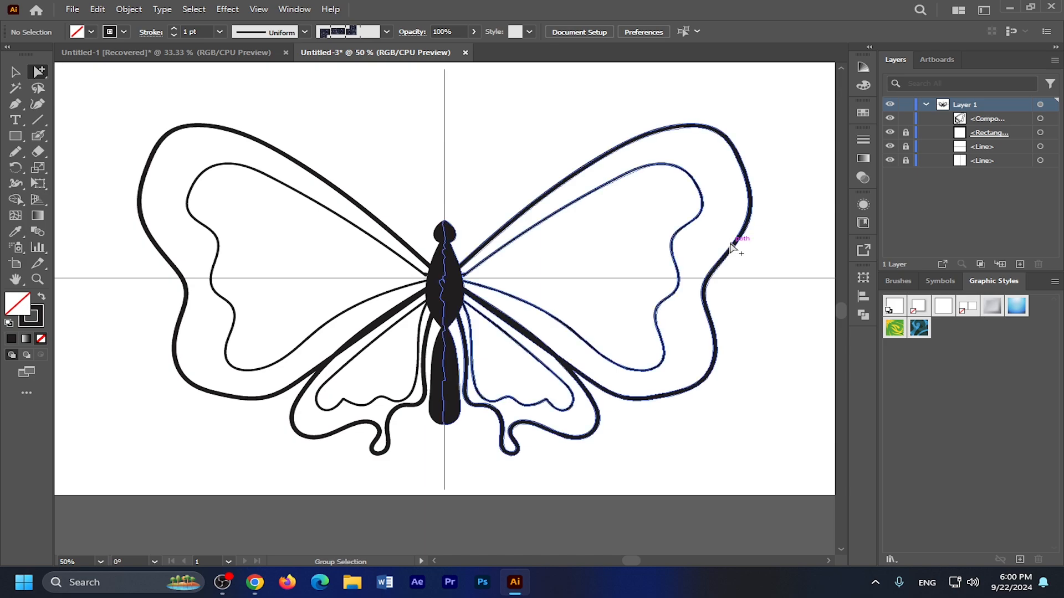
pyautogui.click(99, 8)
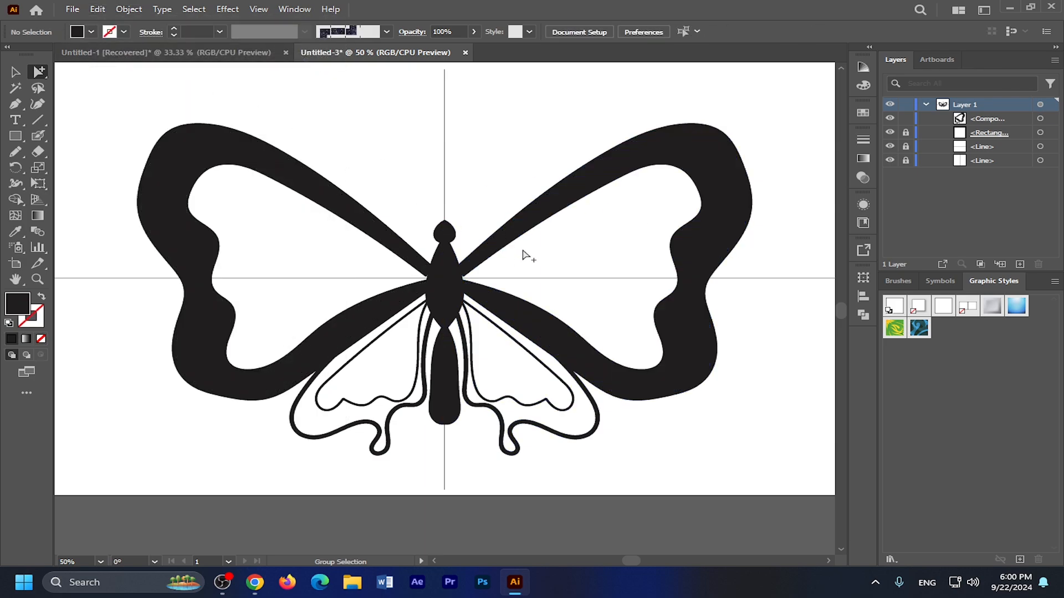
# Remove the enclosed path between the lower wing's two outlines so that band is solid black too
pyautogui.scroll(-1, 527, 255)
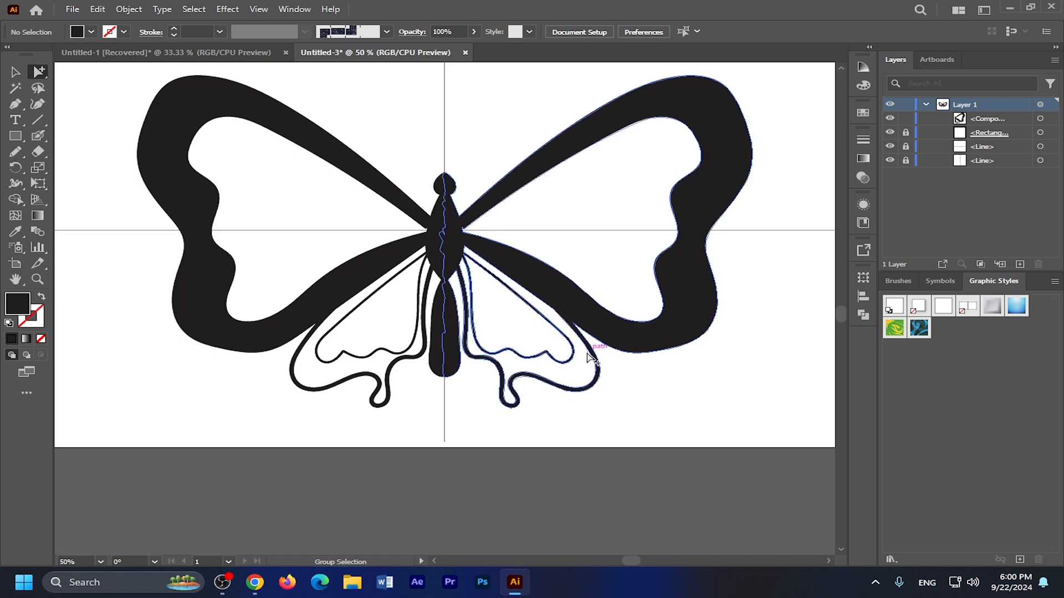
pyautogui.click(564, 386)
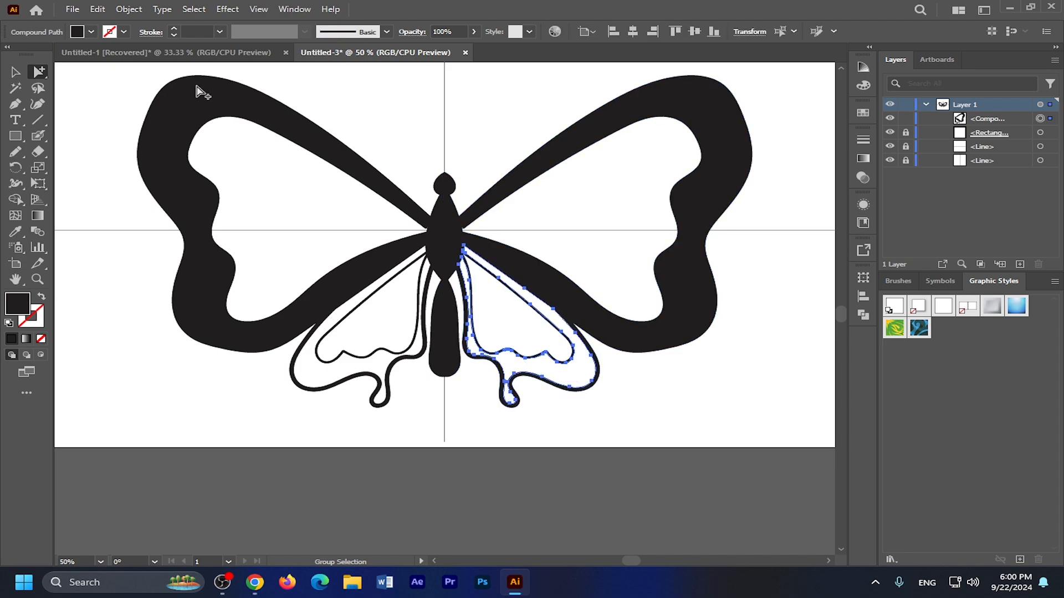
pyautogui.click(103, 13)
pyautogui.click(121, 61)
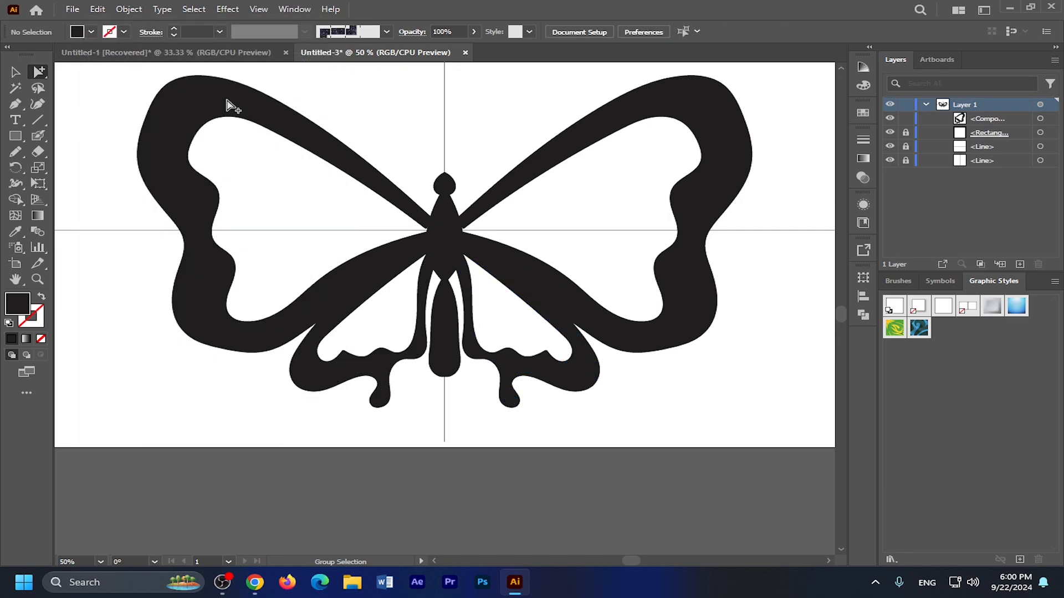
# Draw two long petal-shaped loops with the Blob Brush inside the right upper wing, both starting and ending at the thorax
pyautogui.scroll(3, 766, 418)
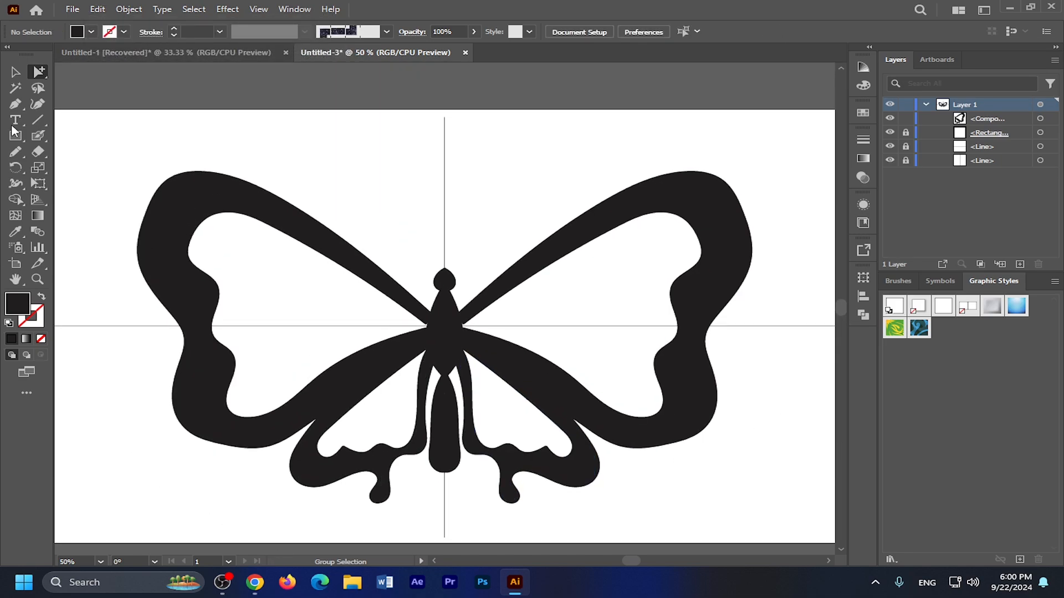
pyautogui.click(37, 137)
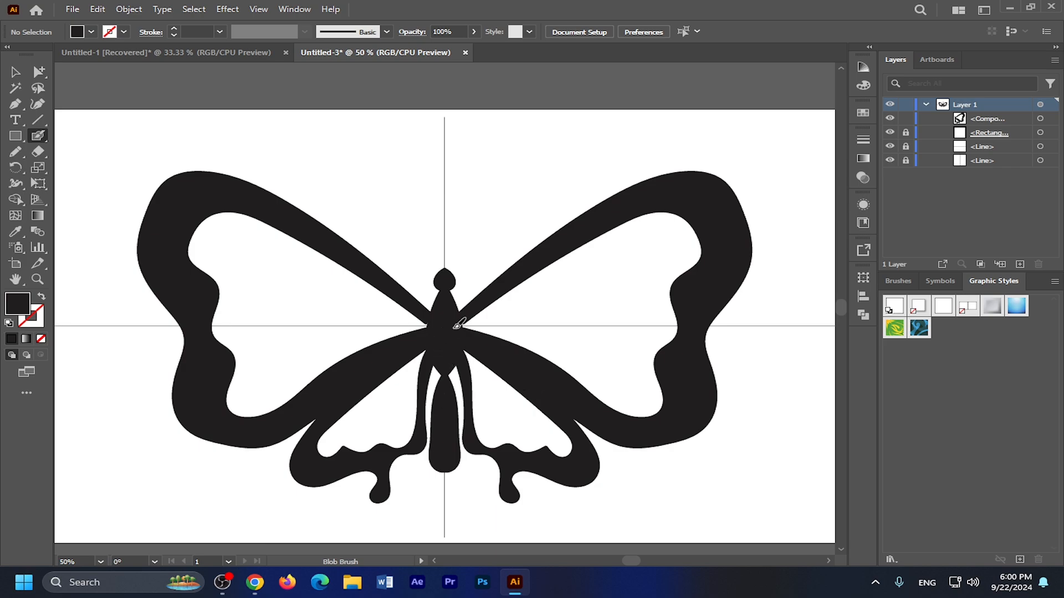
pyautogui.moveTo(460, 327)
pyautogui.mouseDown()
pyautogui.moveTo(567, 267)
pyautogui.moveTo(618, 262)
pyautogui.moveTo(625, 280)
pyautogui.moveTo(605, 303)
pyautogui.moveTo(472, 320)
pyautogui.mouseUp()
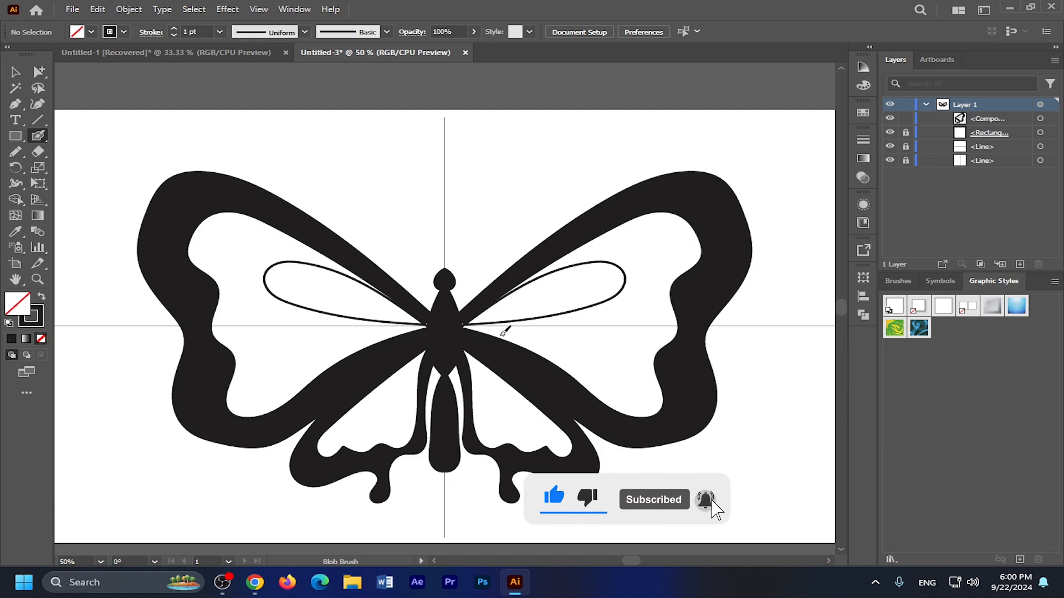
pyautogui.moveTo(470, 319)
pyautogui.mouseDown()
pyautogui.moveTo(594, 312)
pyautogui.moveTo(611, 327)
pyautogui.moveTo(537, 338)
pyautogui.moveTo(467, 326)
pyautogui.mouseUp()
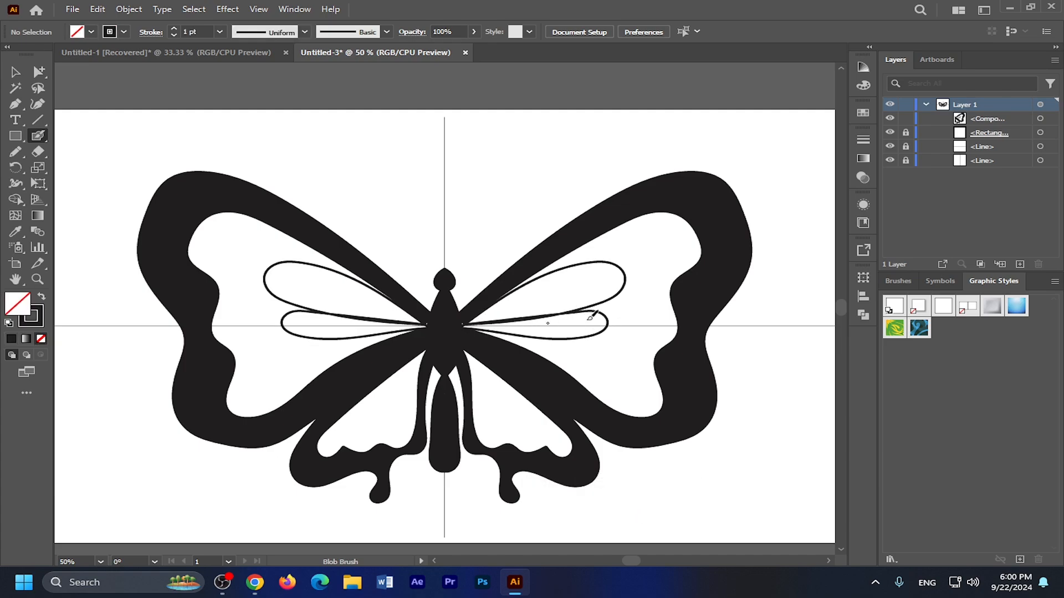
pyautogui.scroll(-2, 542, 344)
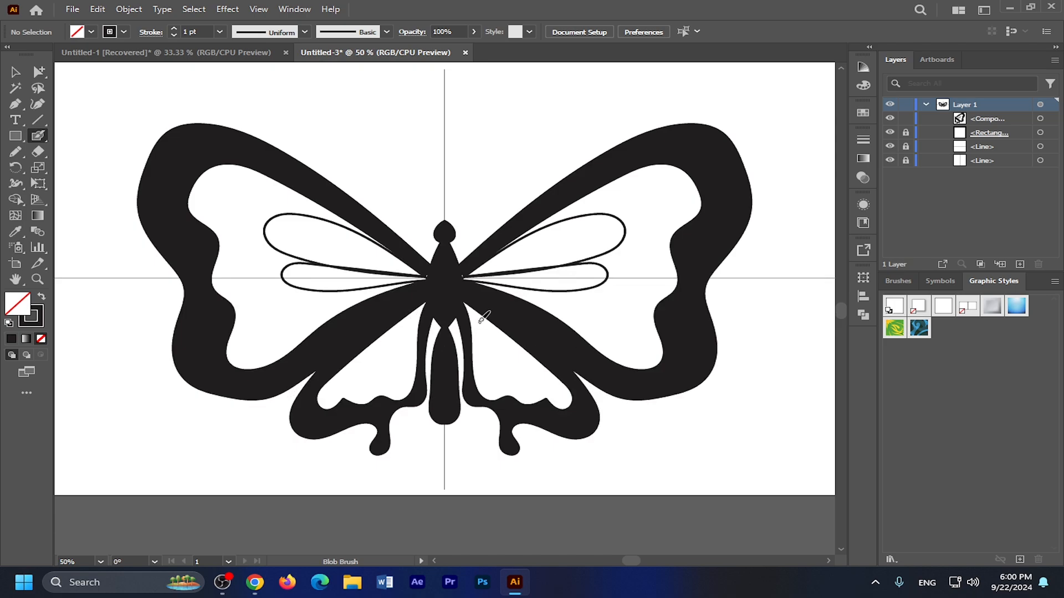
# Draw two narrow petal-shaped loops with the Blob Brush side by side inside the right lower wing, starting near the thorax
pyautogui.moveTo(470, 299)
pyautogui.mouseDown()
pyautogui.moveTo(506, 317)
pyautogui.moveTo(532, 359)
pyautogui.moveTo(513, 364)
pyautogui.moveTo(464, 293)
pyautogui.mouseUp()
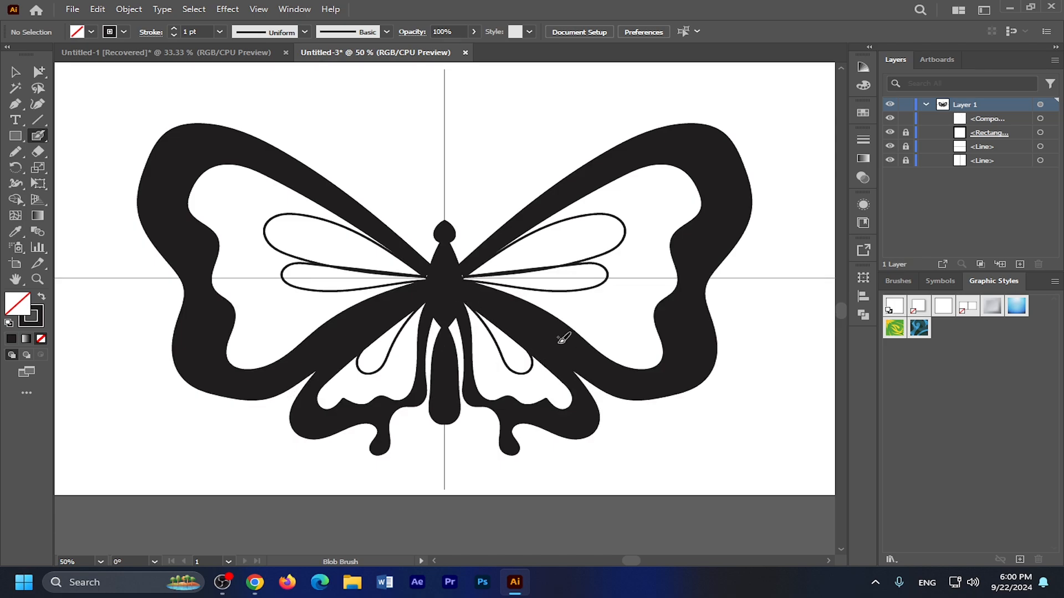
pyautogui.moveTo(499, 350)
pyautogui.mouseDown()
pyautogui.moveTo(495, 378)
pyautogui.moveTo(481, 368)
pyautogui.moveTo(471, 305)
pyautogui.mouseUp()
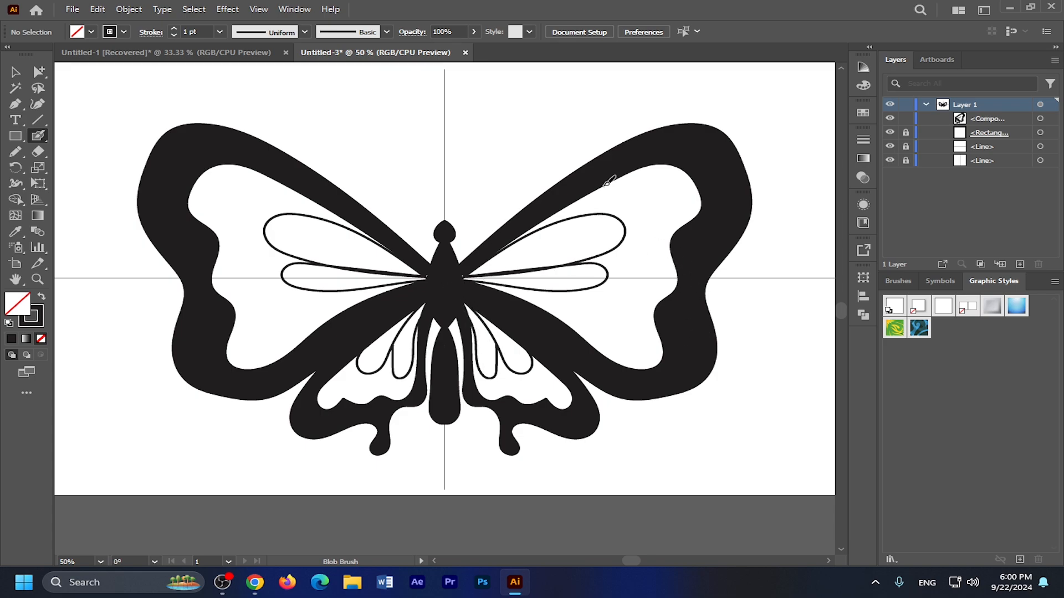
# Draw curved vein lines inside the right upper wing, linking the petal loops to the black border and dividing the area into cells
pyautogui.moveTo(607, 181); pyautogui.dragTo(596, 214)
pyautogui.moveTo(659, 227)
pyautogui.mouseDown()
pyautogui.moveTo(680, 227)
pyautogui.moveTo(662, 229)
pyautogui.mouseUp()
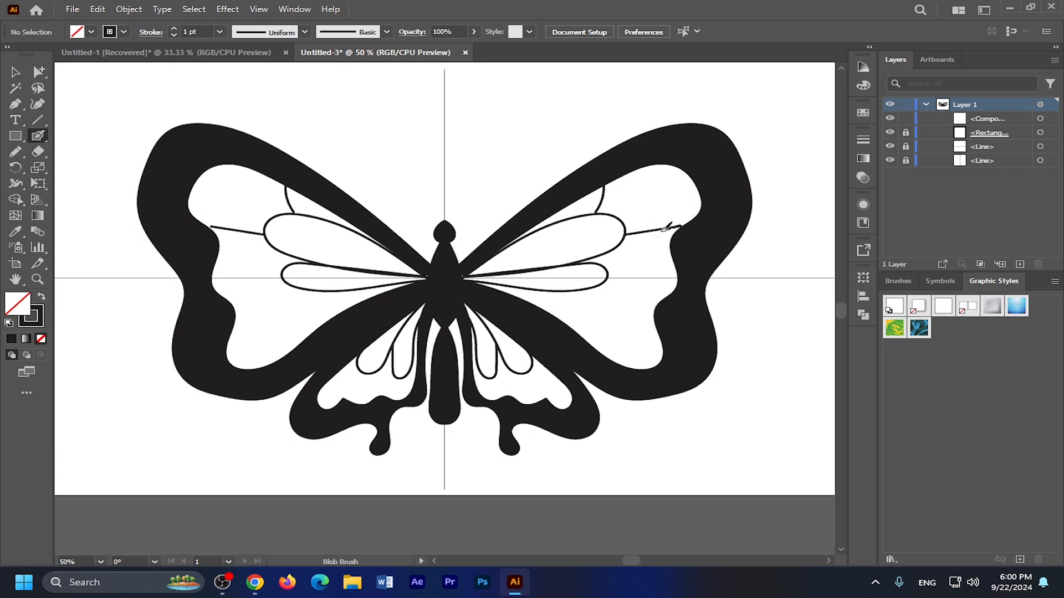
pyautogui.moveTo(611, 274)
pyautogui.mouseDown()
pyautogui.moveTo(651, 281)
pyautogui.moveTo(672, 292)
pyautogui.moveTo(665, 300)
pyautogui.mouseUp()
pyautogui.moveTo(577, 289)
pyautogui.mouseDown()
pyautogui.moveTo(631, 336)
pyautogui.moveTo(643, 368)
pyautogui.mouseUp()
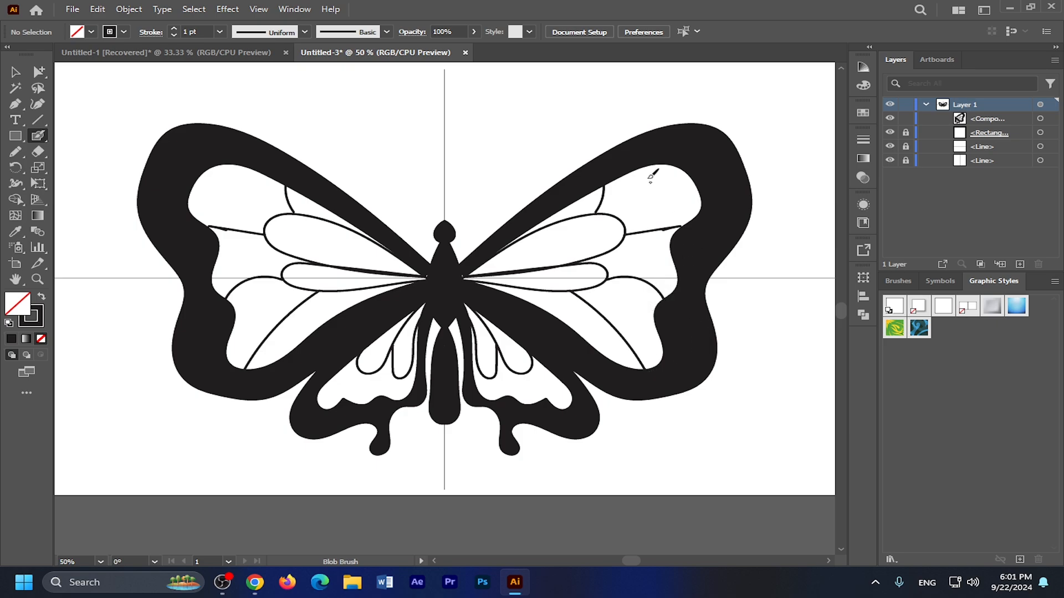
pyautogui.moveTo(646, 167); pyautogui.dragTo(642, 278)
pyautogui.moveTo(616, 323)
pyautogui.mouseDown()
pyautogui.moveTo(647, 311)
pyautogui.moveTo(647, 271)
pyautogui.mouseUp()
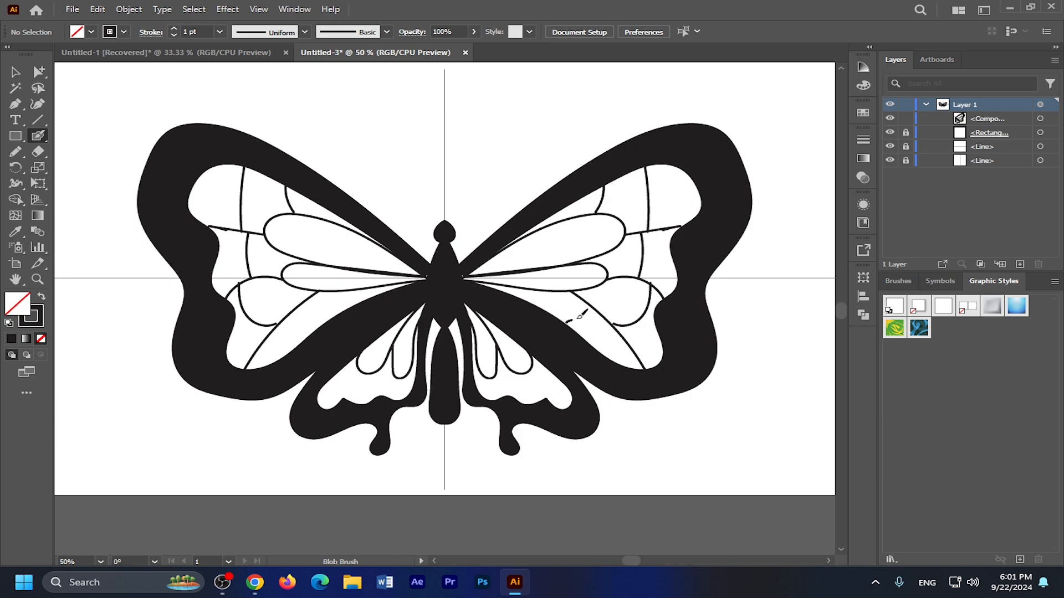
pyautogui.moveTo(588, 299); pyautogui.dragTo(566, 323)
# Draw short vein lines below the loops of the right lower wing and touch up the end of the upper wing's lowest vein
pyautogui.moveTo(536, 366); pyautogui.dragTo(548, 403)
pyautogui.moveTo(502, 376); pyautogui.dragTo(514, 396)
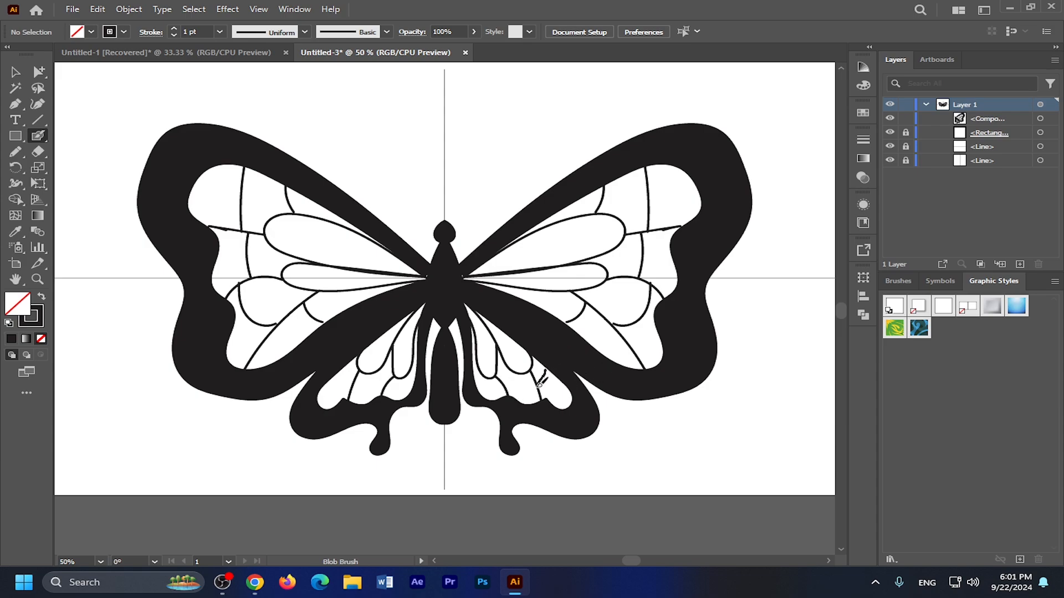
pyautogui.moveTo(544, 378)
pyautogui.mouseDown()
pyautogui.moveTo(518, 387)
pyautogui.moveTo(539, 379)
pyautogui.mouseUp()
pyautogui.moveTo(507, 384); pyautogui.dragTo(508, 382)
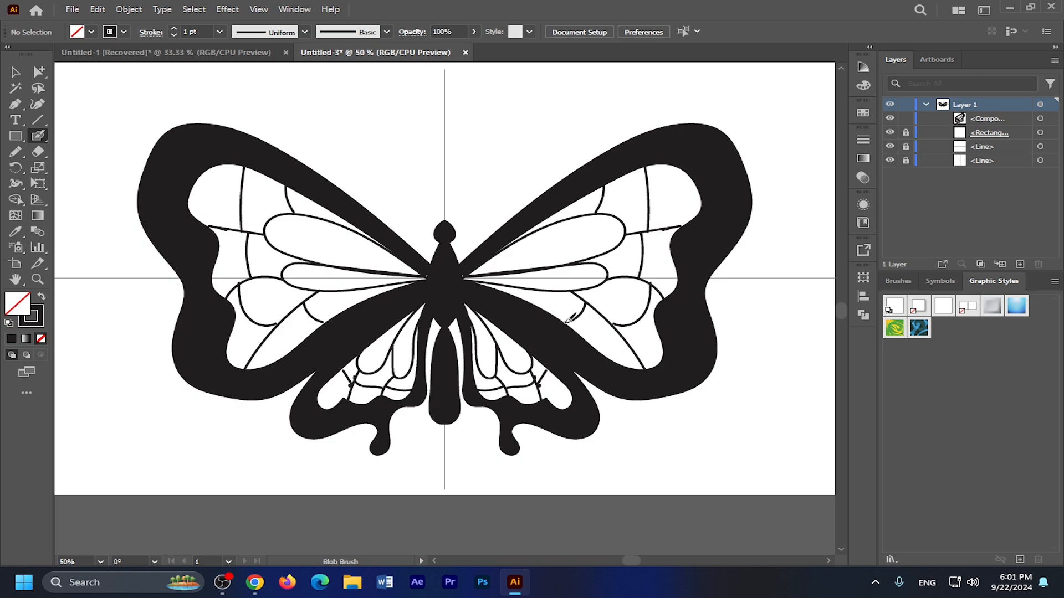
pyautogui.moveTo(568, 320); pyautogui.dragTo(571, 318)
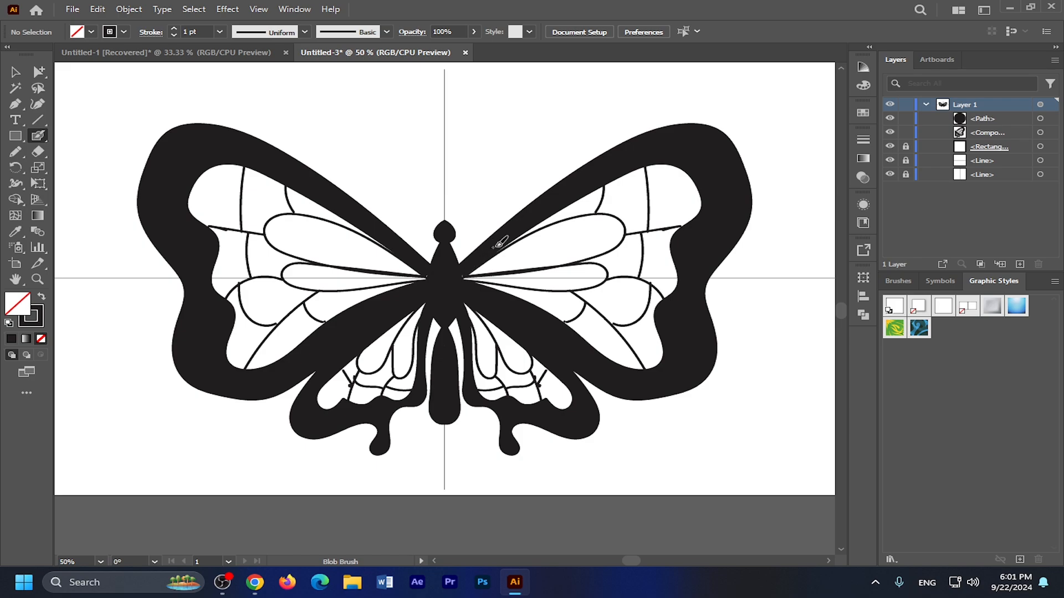
pyautogui.hotkey('ctrl', '=')
pyautogui.hotkey('ctrl', '=')
pyautogui.hotkey('ctrl', '=')
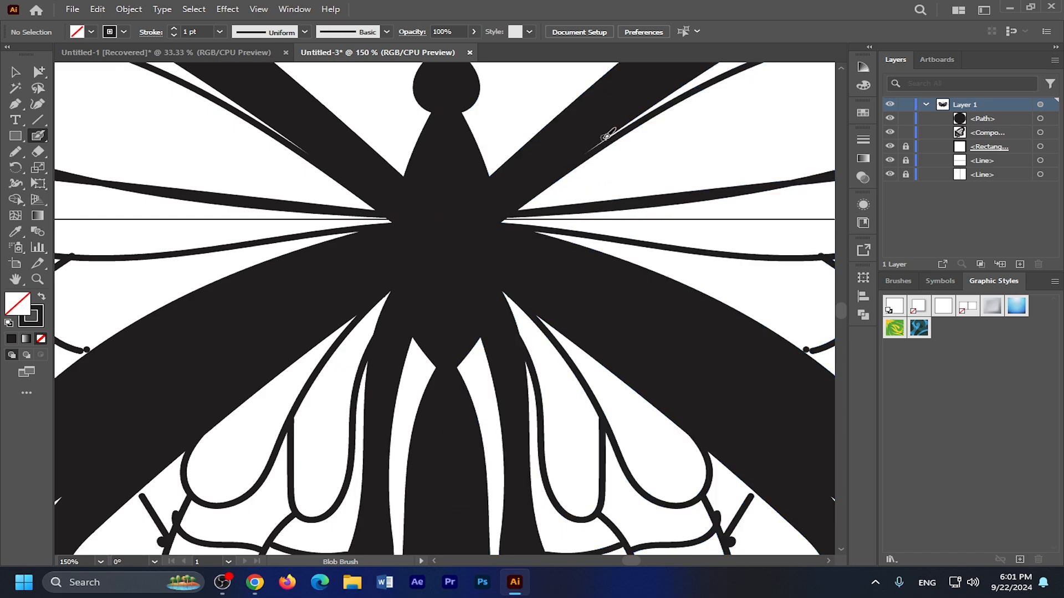
pyautogui.hotkey('ctrl', '-')
pyautogui.hotkey('ctrl', '-')
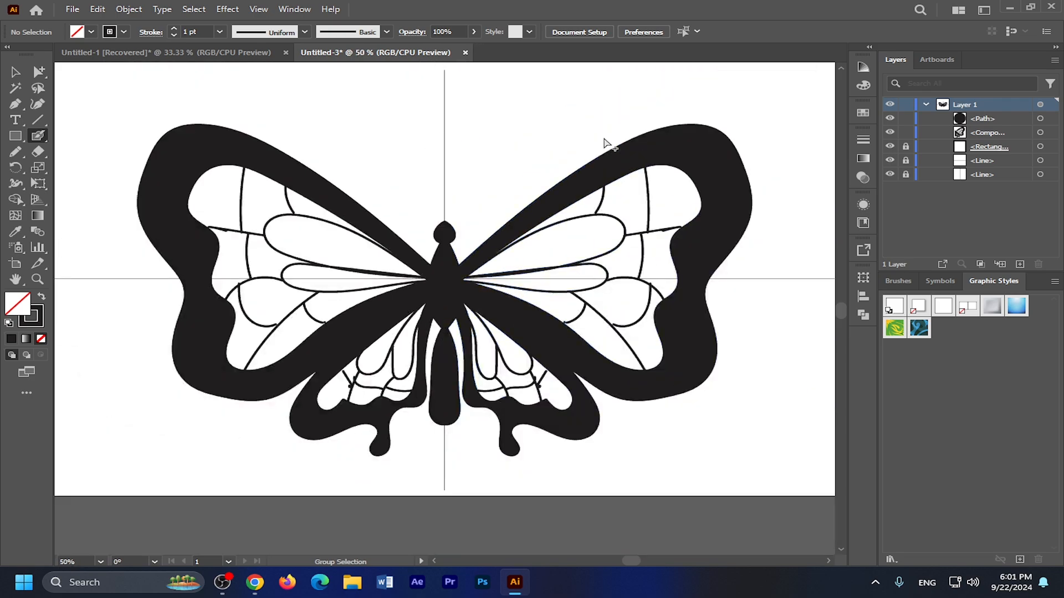
# Select all the right wing's inner cell paths by picking the butterfly's outer outline with Group Selection and inverting the selection
pyautogui.click(40, 72)
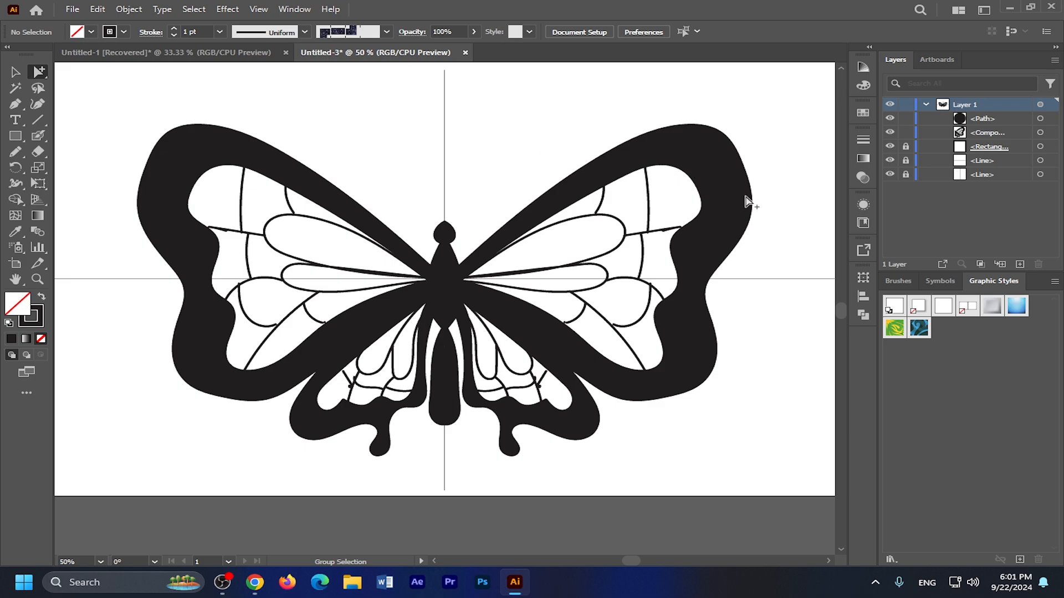
pyautogui.click(752, 227)
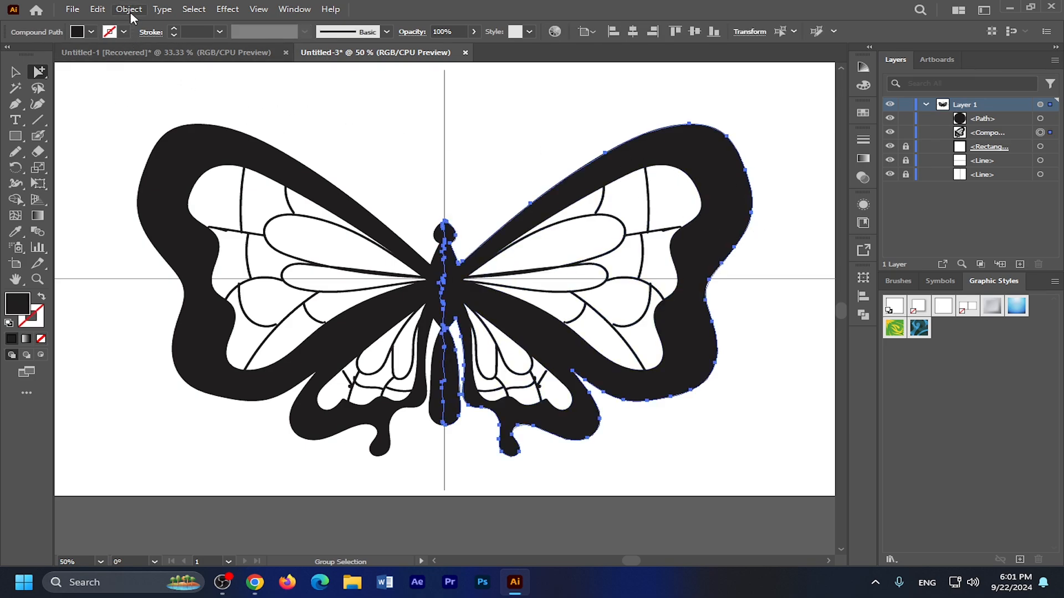
pyautogui.click(195, 9)
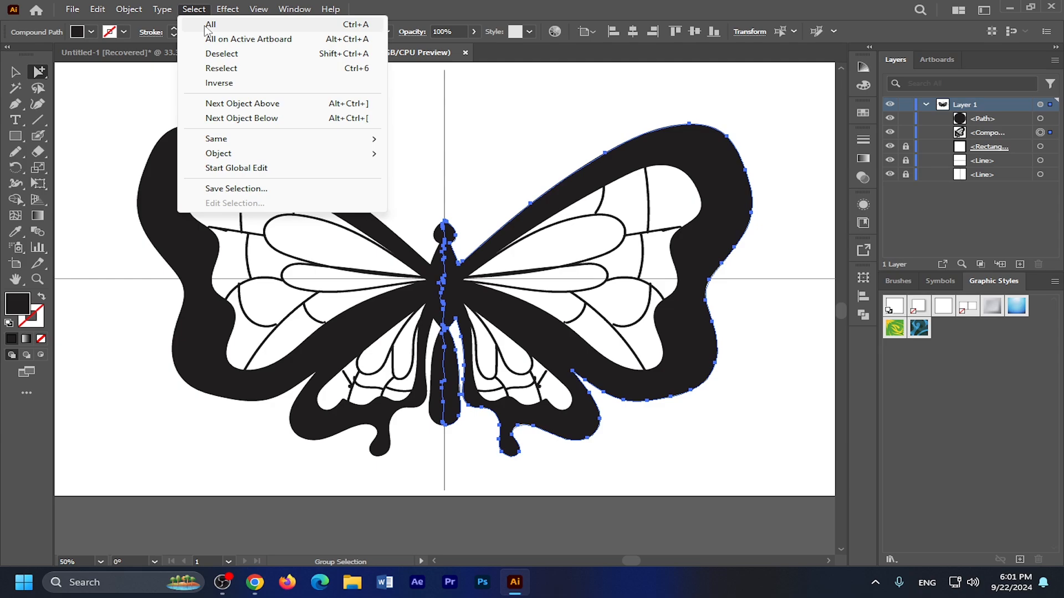
pyautogui.click(219, 83)
# Copy the selected cell paths, paste them in place and group the pasted shapes
pyautogui.click(98, 9)
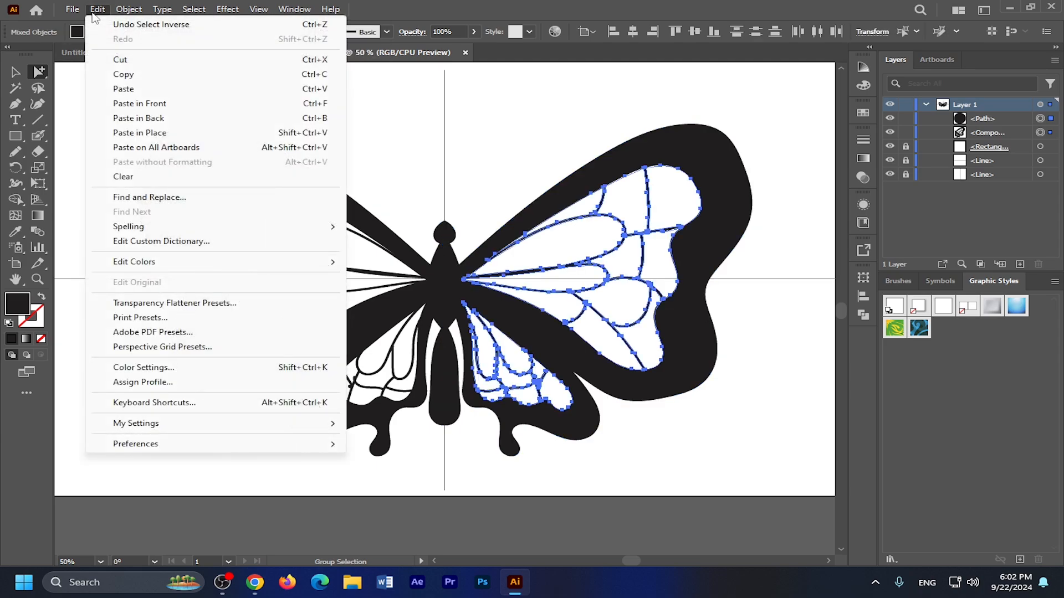
pyautogui.click(125, 75)
pyautogui.click(97, 10)
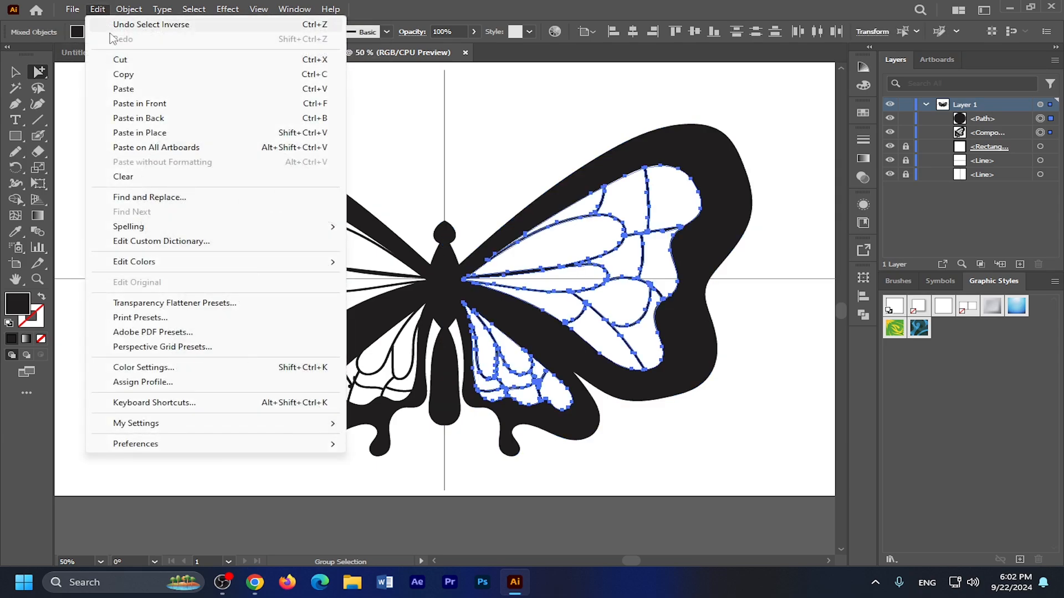
pyautogui.click(142, 133)
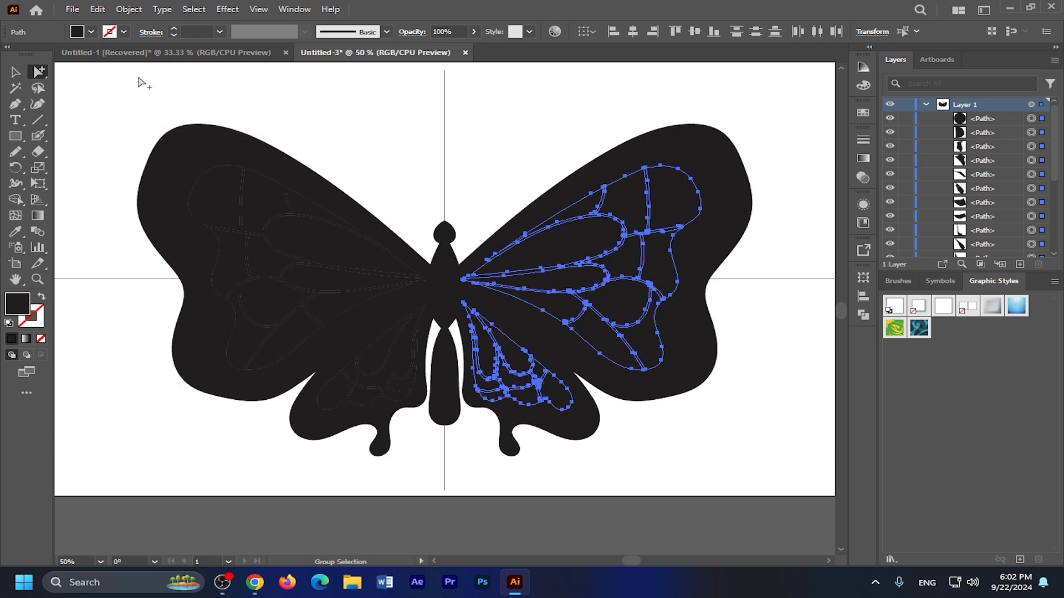
pyautogui.click(128, 10)
pyautogui.click(191, 78)
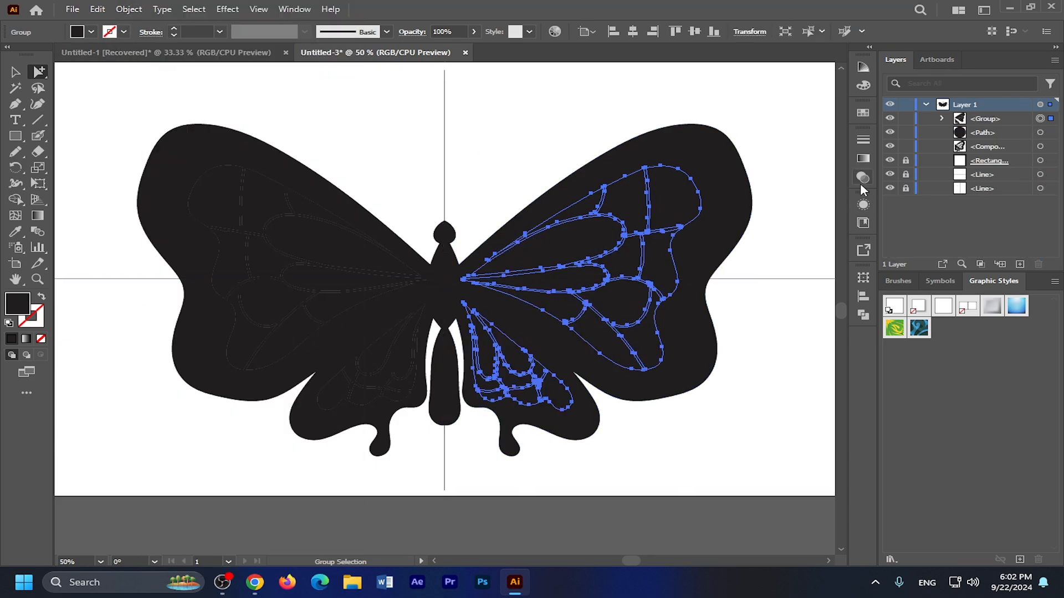
# Fill the grouped wing cells with the yellow-orange-red linear gradient preset, and deselect them
pyautogui.click(868, 159)
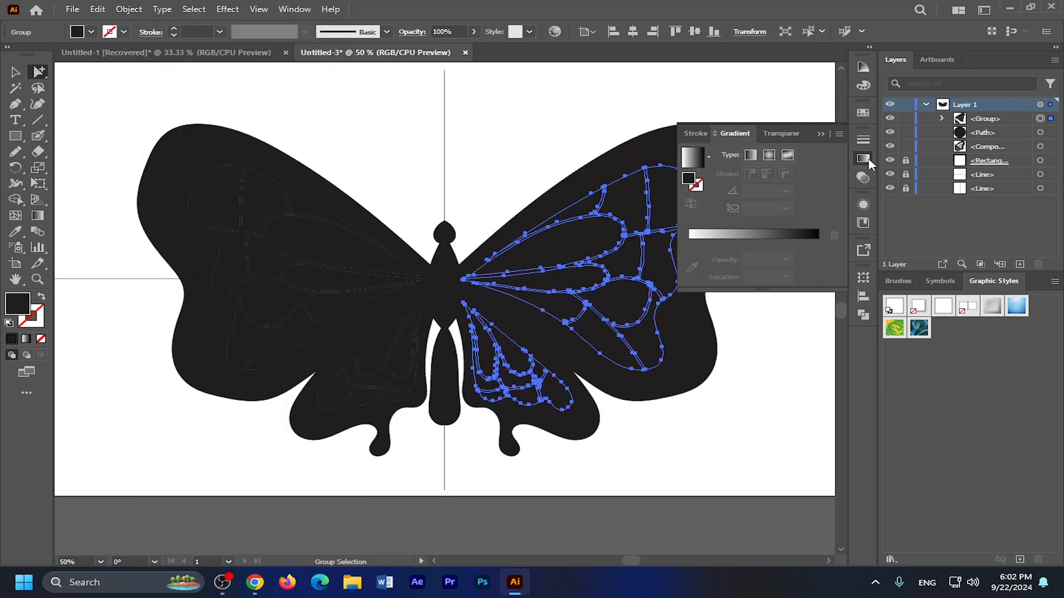
pyautogui.click(708, 158)
pyautogui.click(655, 211)
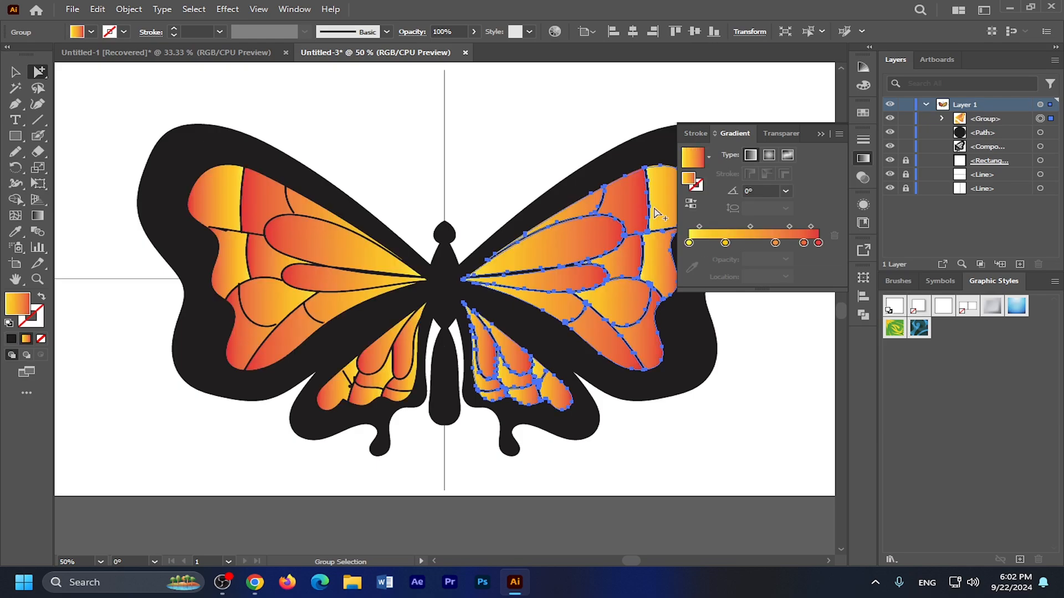
pyautogui.click(23, 76)
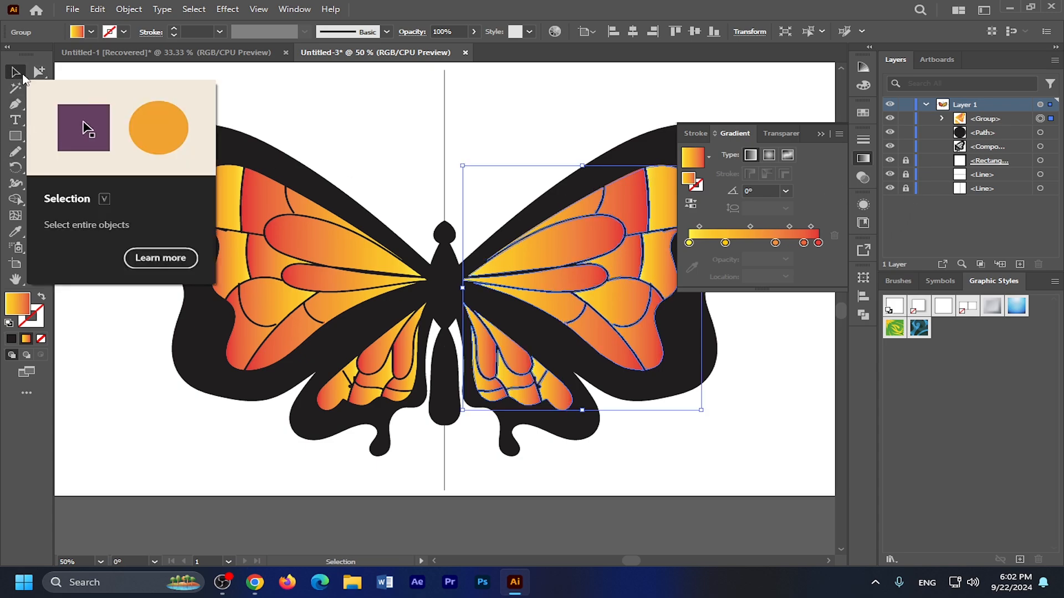
pyautogui.click(712, 408)
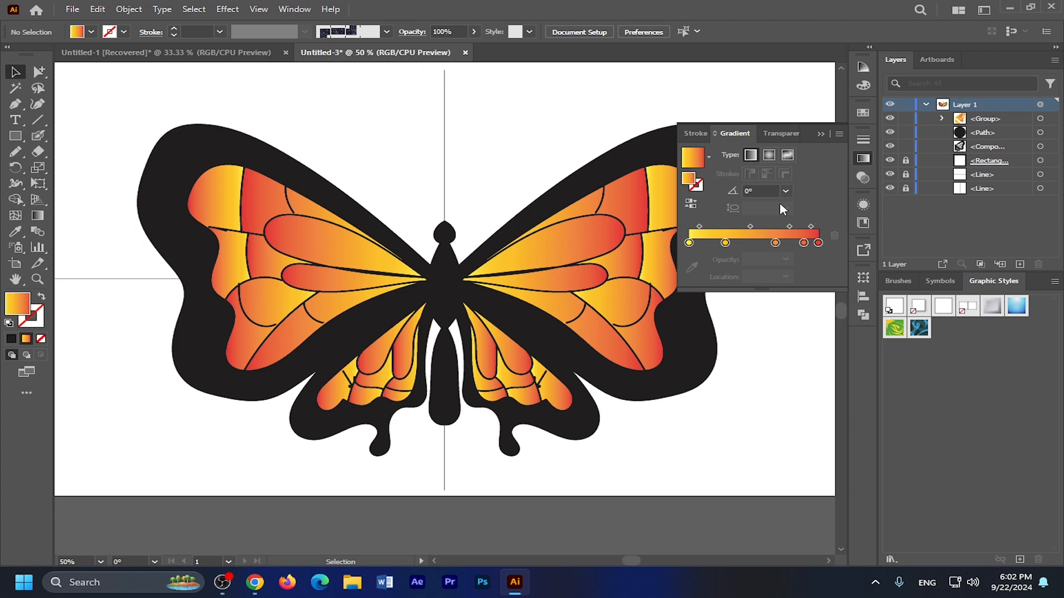
pyautogui.click(821, 134)
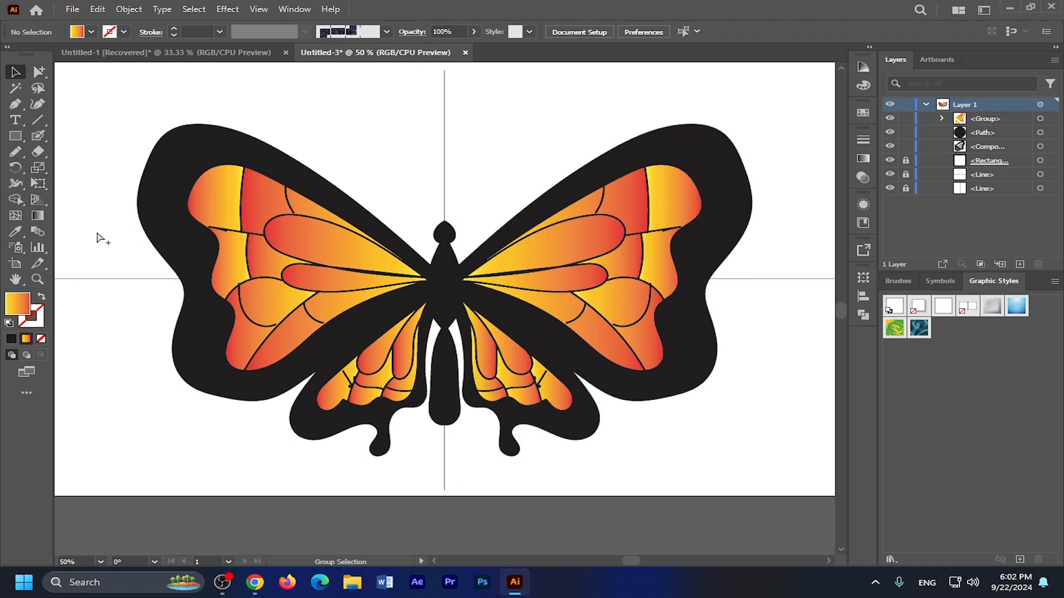
# Draw a curved antenna with the Pencil tool, rising from the right side of the head and curling inward at its tip
pyautogui.hotkey('ctrl', '=')
pyautogui.hotkey('ctrl', '=')
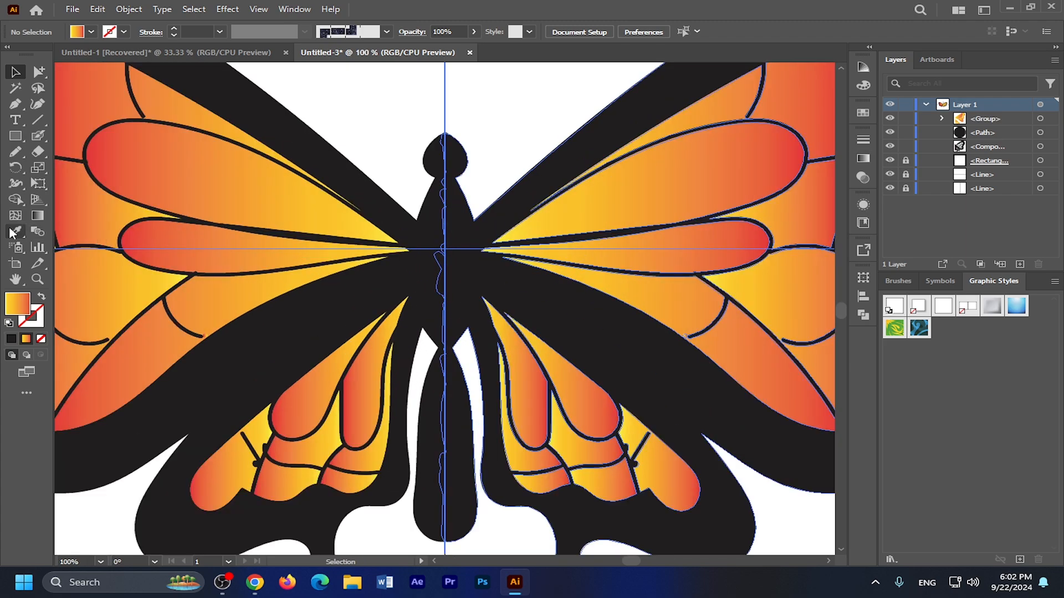
pyautogui.click(16, 152)
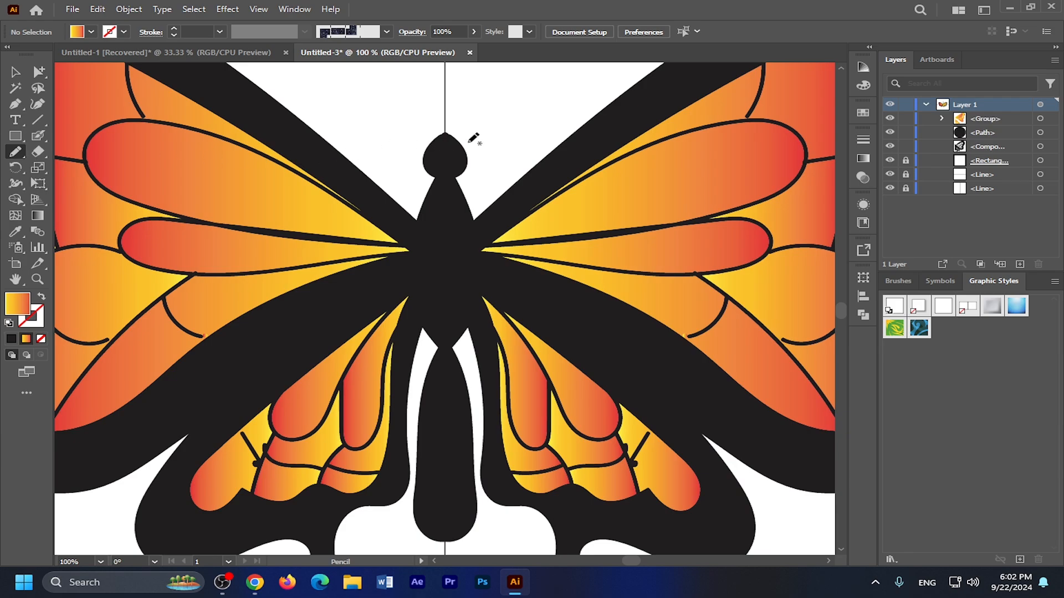
pyautogui.scroll(4, 472, 138)
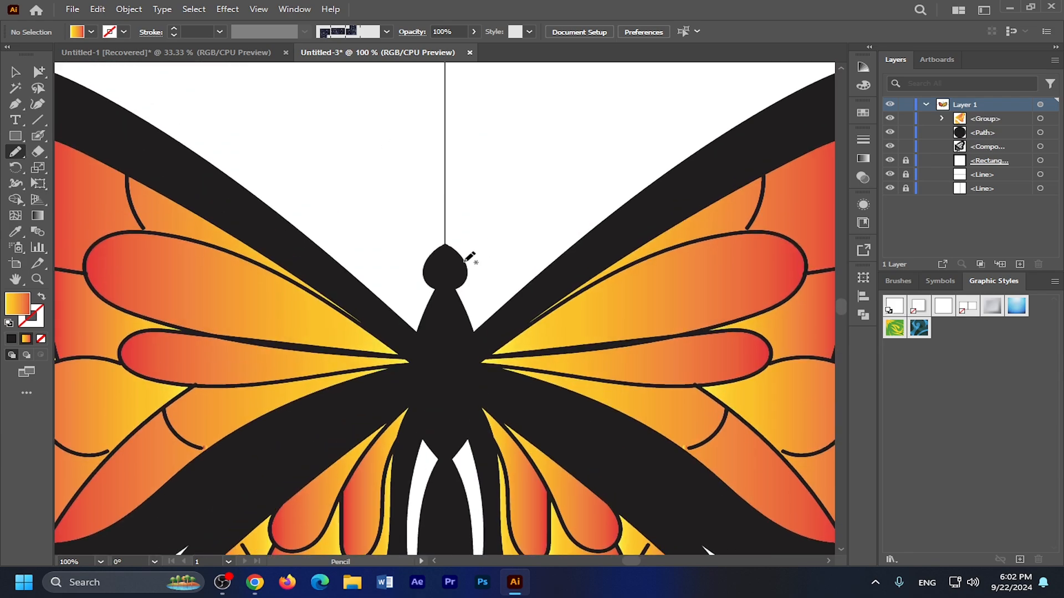
pyautogui.moveTo(464, 259)
pyautogui.mouseDown()
pyautogui.moveTo(471, 212)
pyautogui.moveTo(515, 142)
pyautogui.moveTo(507, 122)
pyautogui.mouseUp()
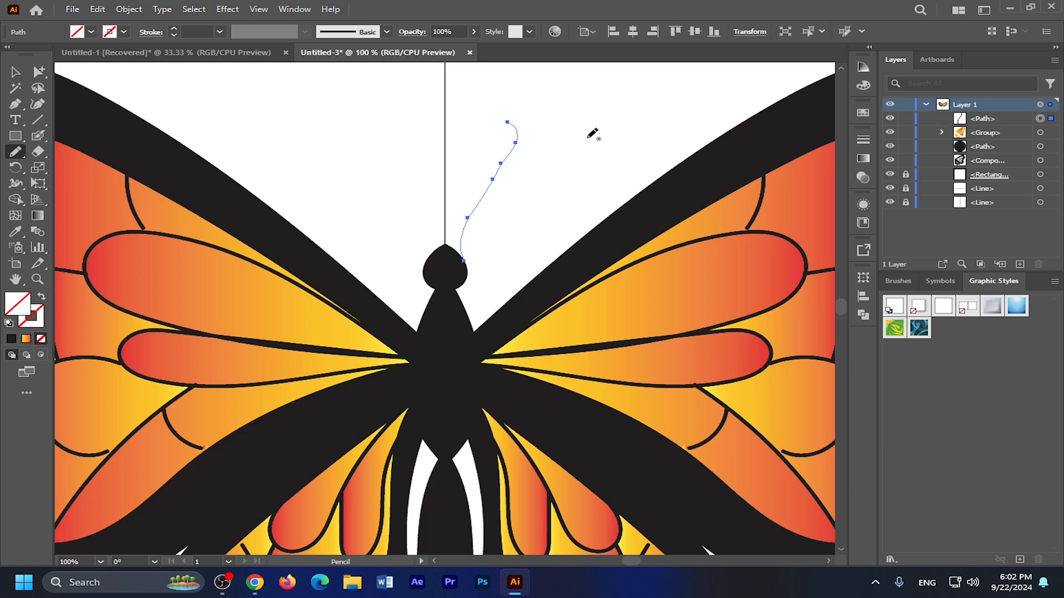
# Give the antenna path a black stroke of 1 pt
pyautogui.scroll(-1, 552, 252)
pyautogui.scroll(3, 527, 266)
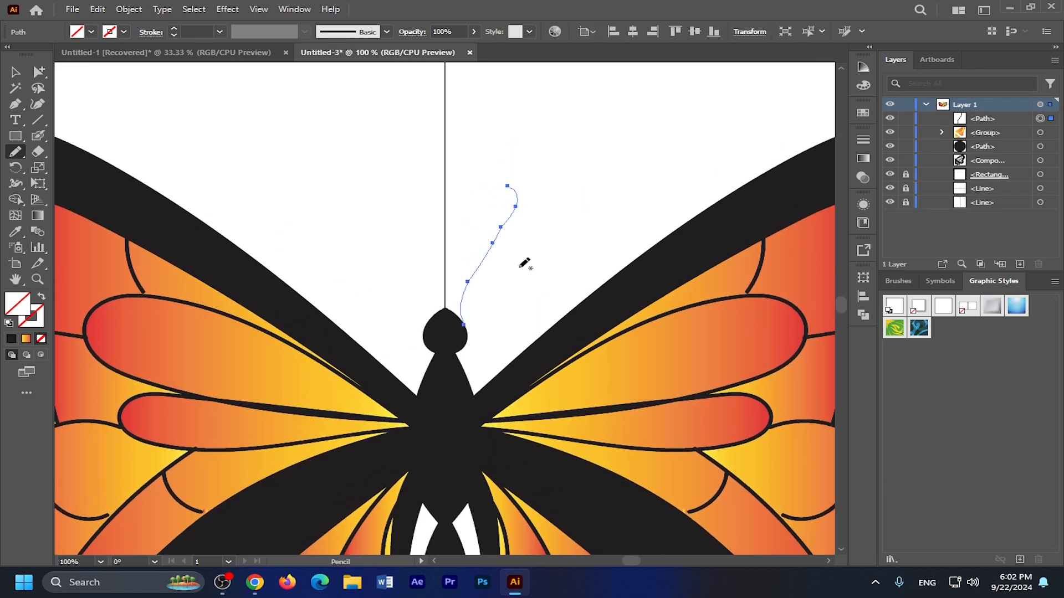
pyautogui.scroll(1, 524, 264)
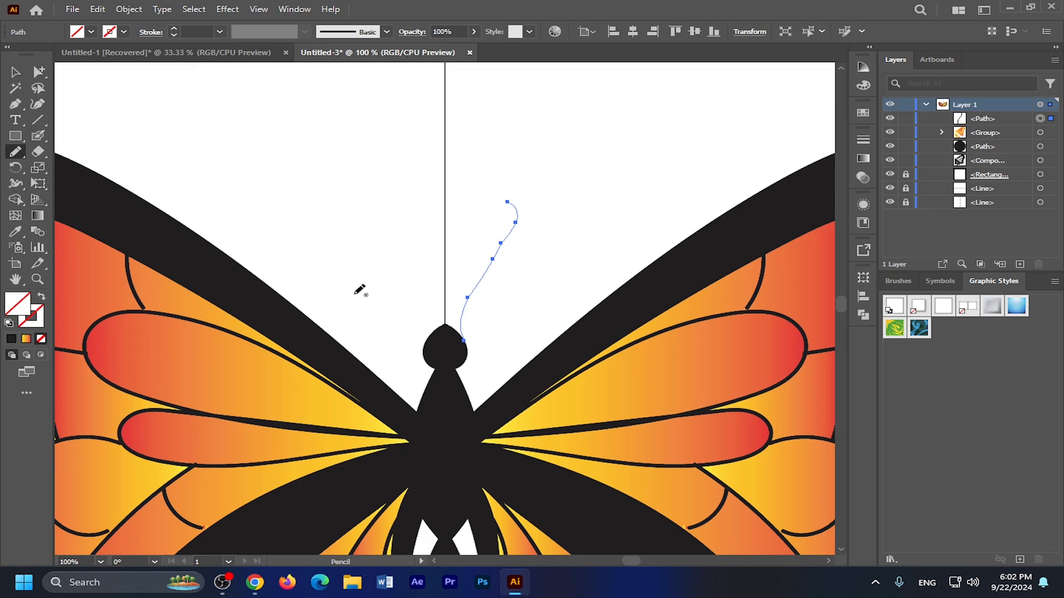
pyautogui.hotkey('ctrl', '+')
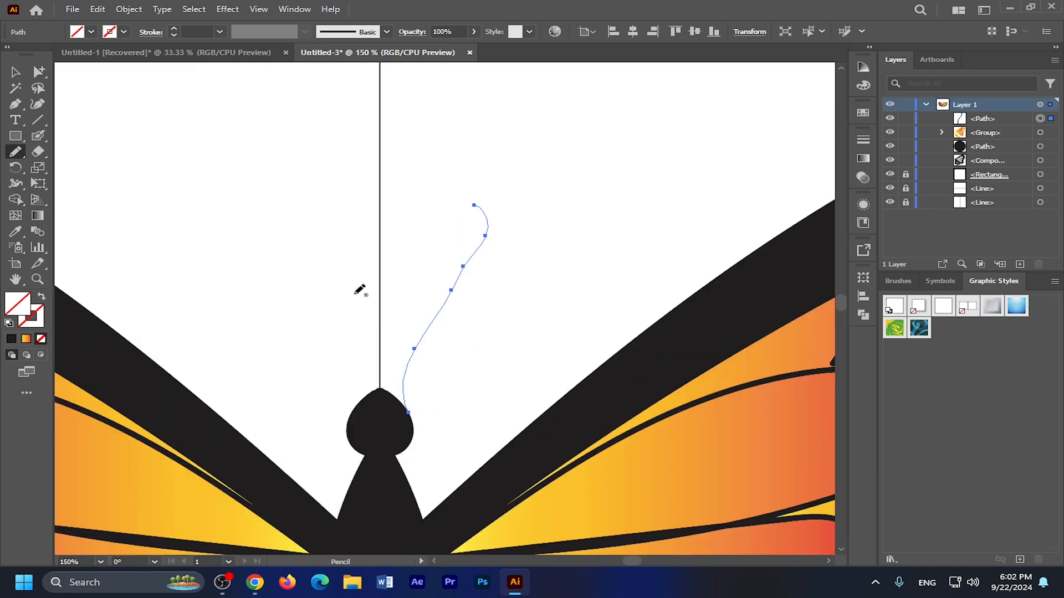
pyautogui.click(15, 73)
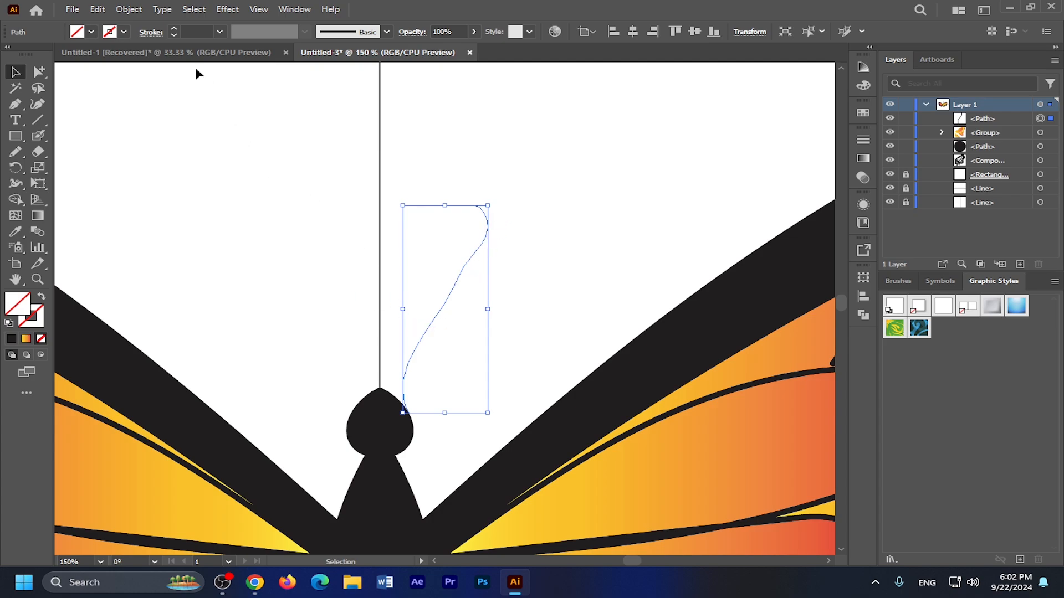
pyautogui.click(174, 29)
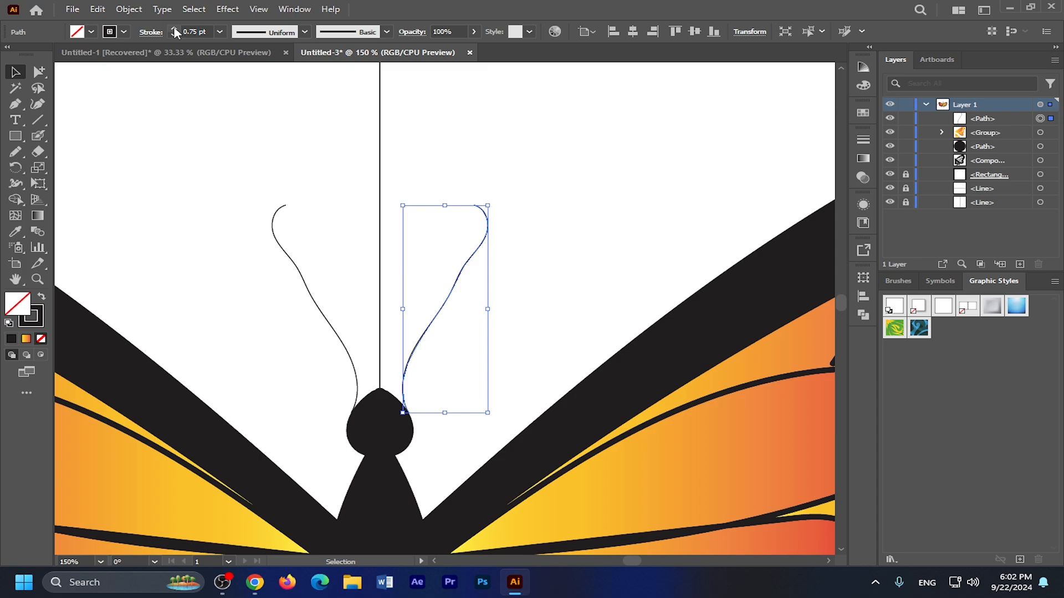
pyautogui.click(174, 29)
pyautogui.click(175, 29)
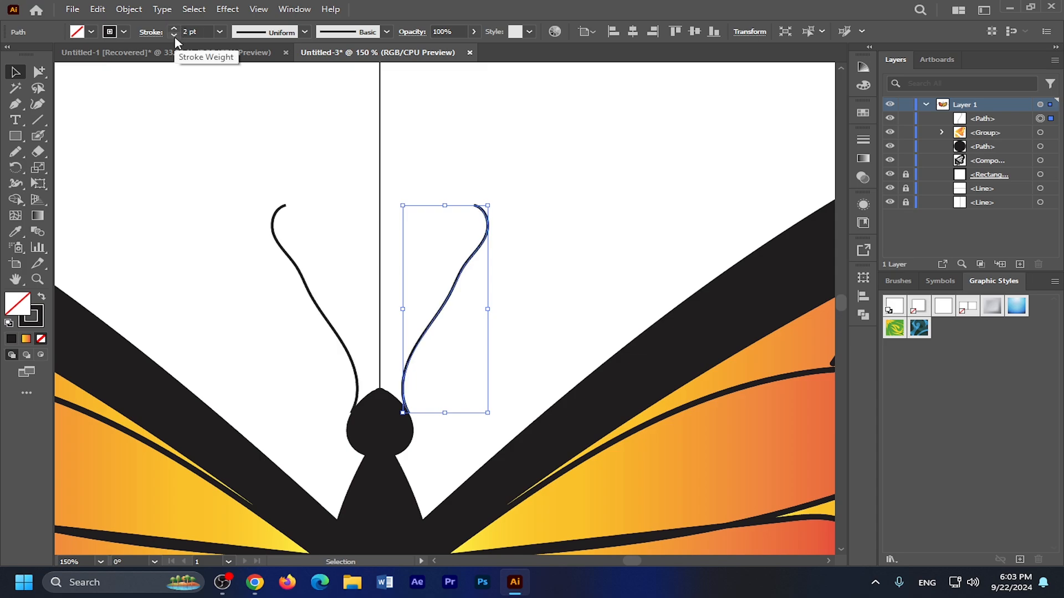
pyautogui.click(174, 35)
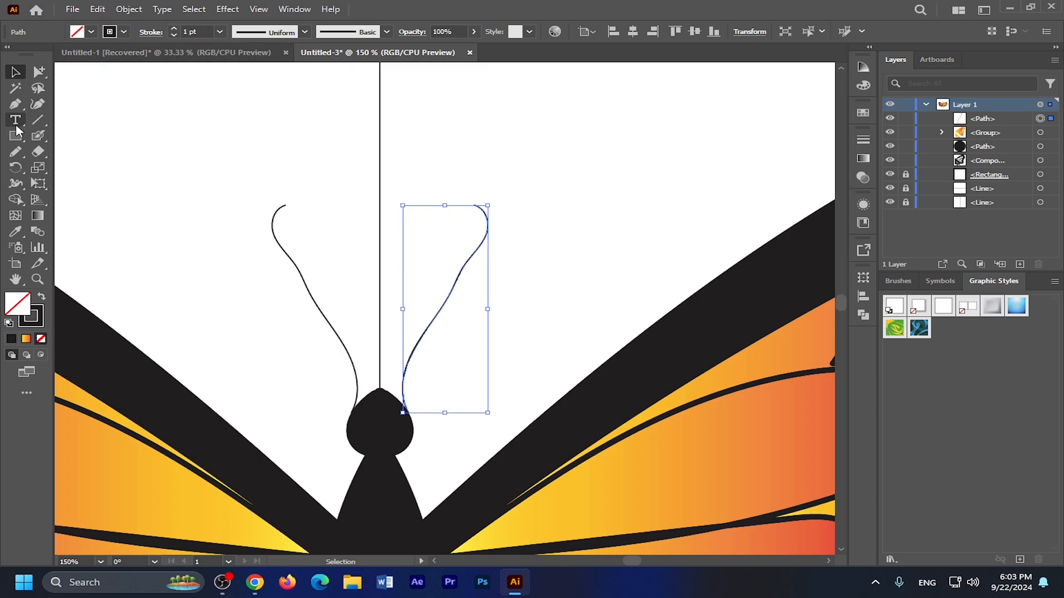
# Widen the upper tip of the right antenna to about 10.5 pt with the Width tool
pyautogui.click(16, 184)
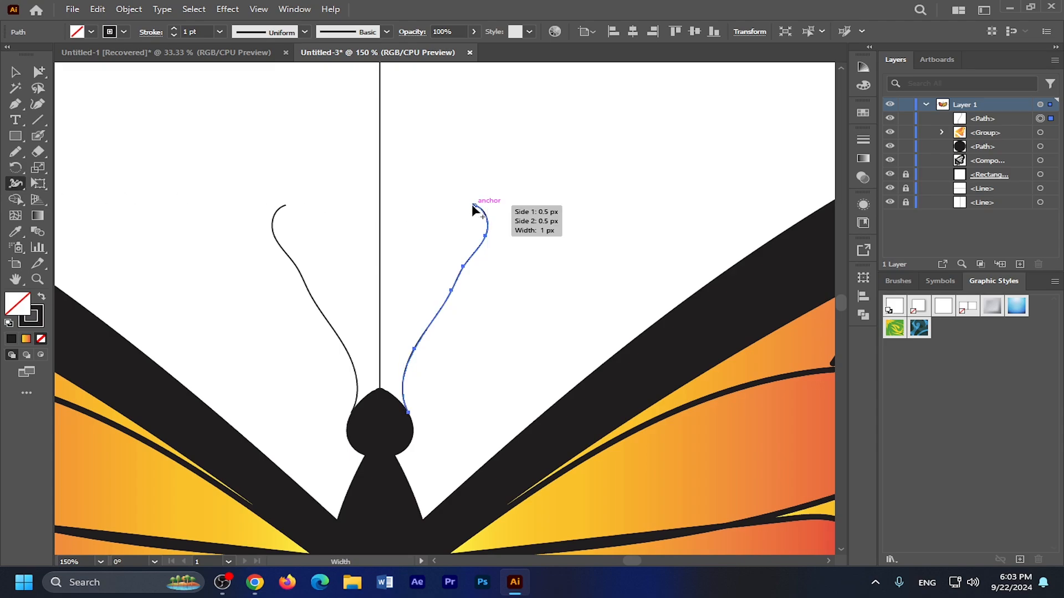
pyautogui.moveTo(474, 207); pyautogui.dragTo(485, 235)
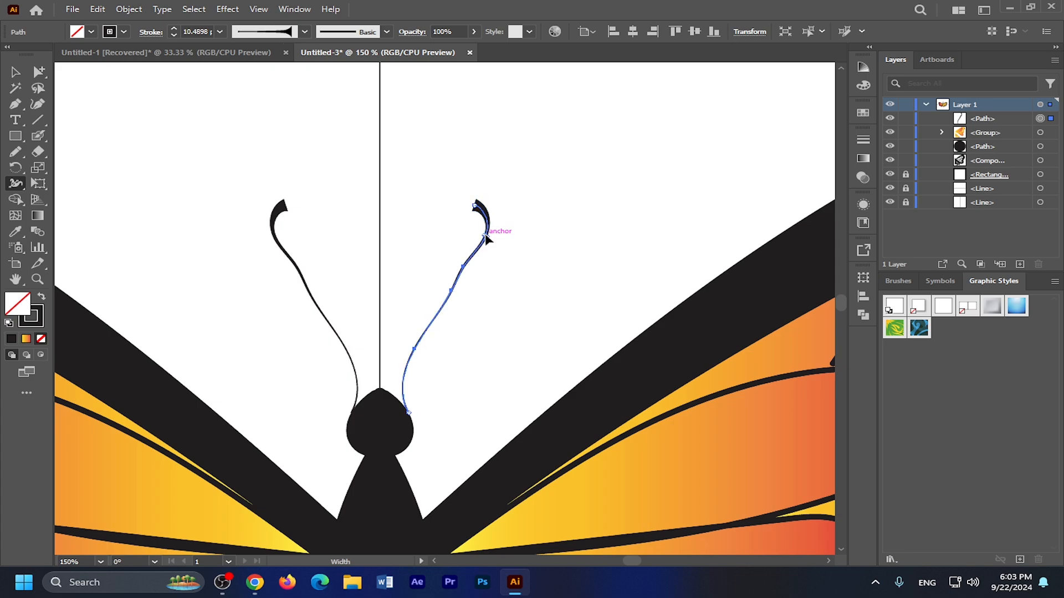
# Give the right antenna's stroke a round cap
pyautogui.click(151, 32)
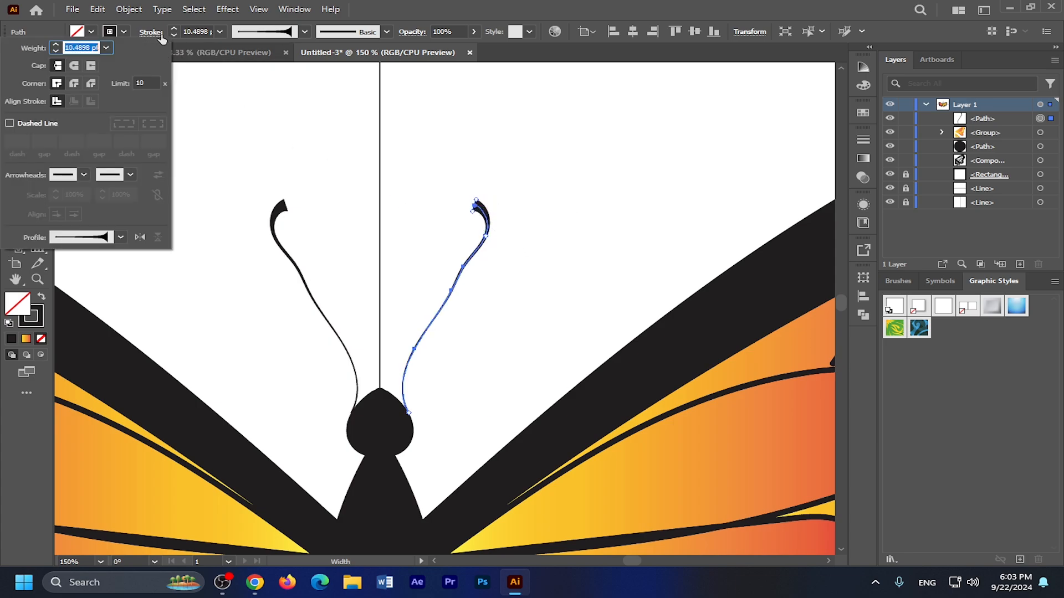
pyautogui.click(74, 66)
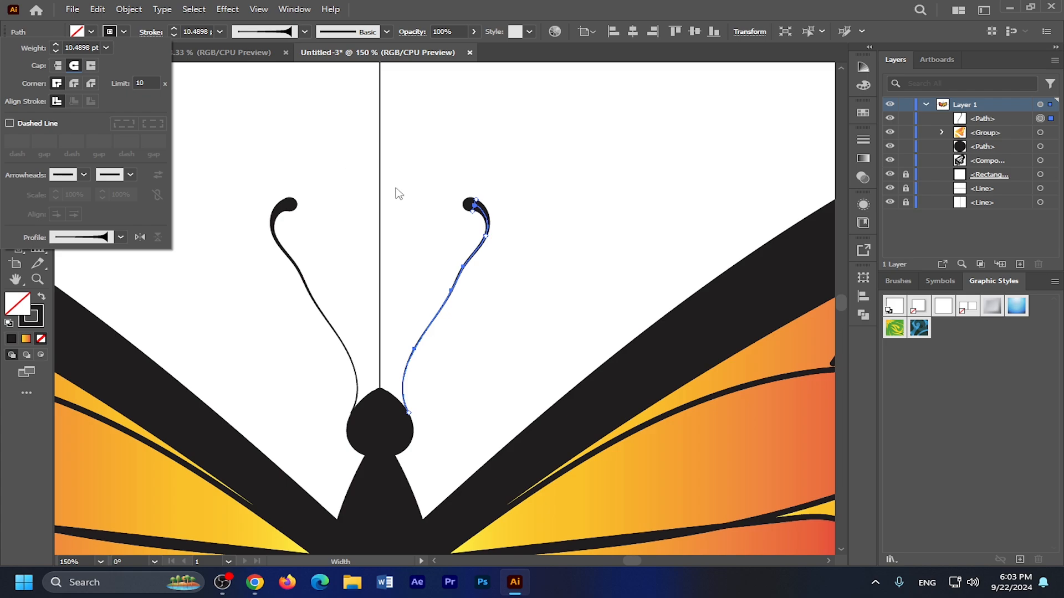
pyautogui.click(156, 30)
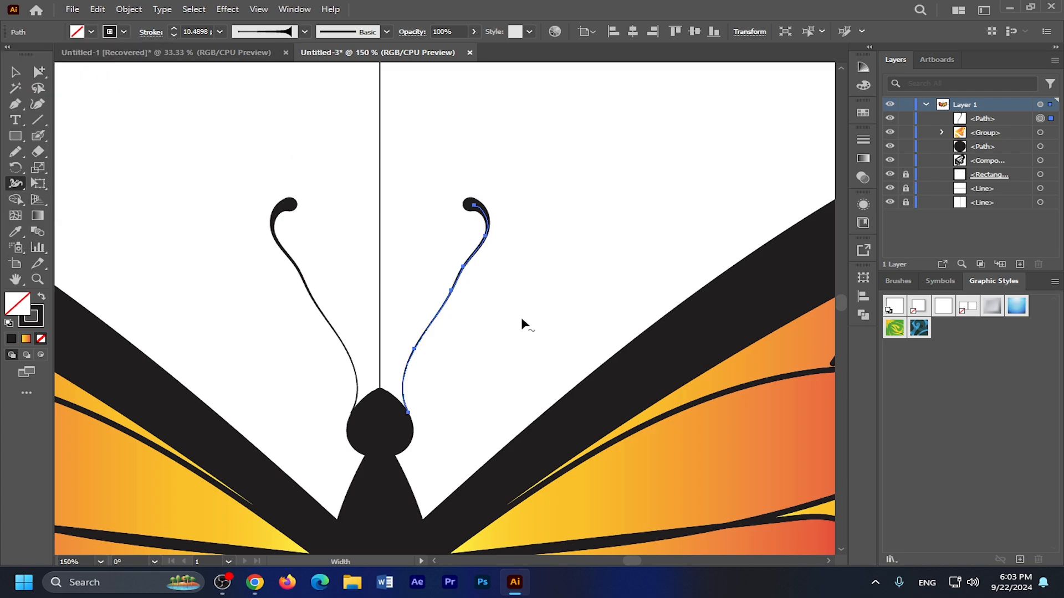
# Set the default Blob Brush size to 15 pt, and deselect the antenna
pyautogui.hotkey('ctrl', '-')
pyautogui.hotkey('ctrl', '-')
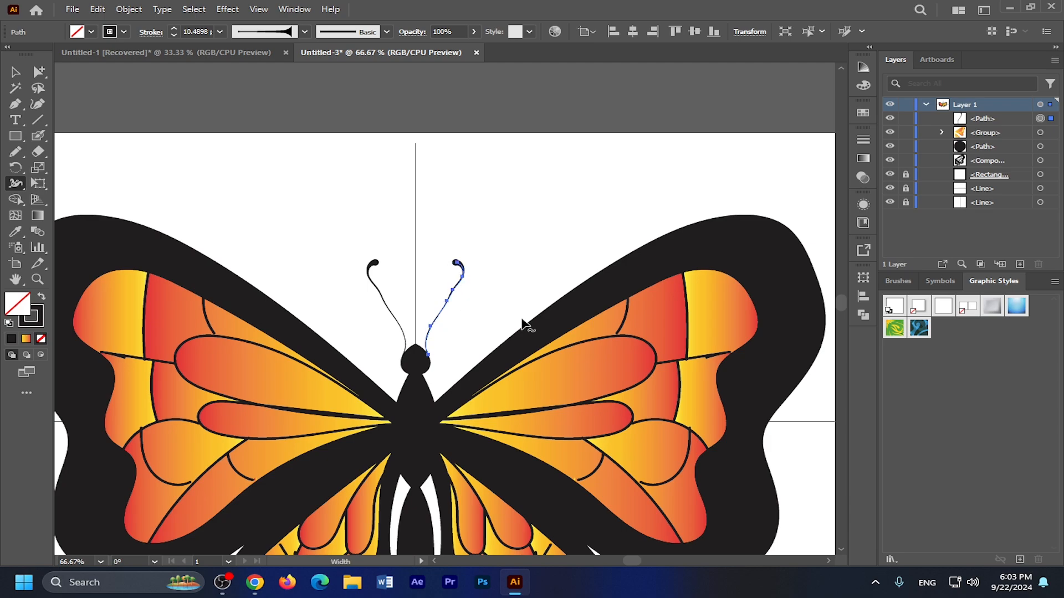
pyautogui.scroll(-3, 543, 341)
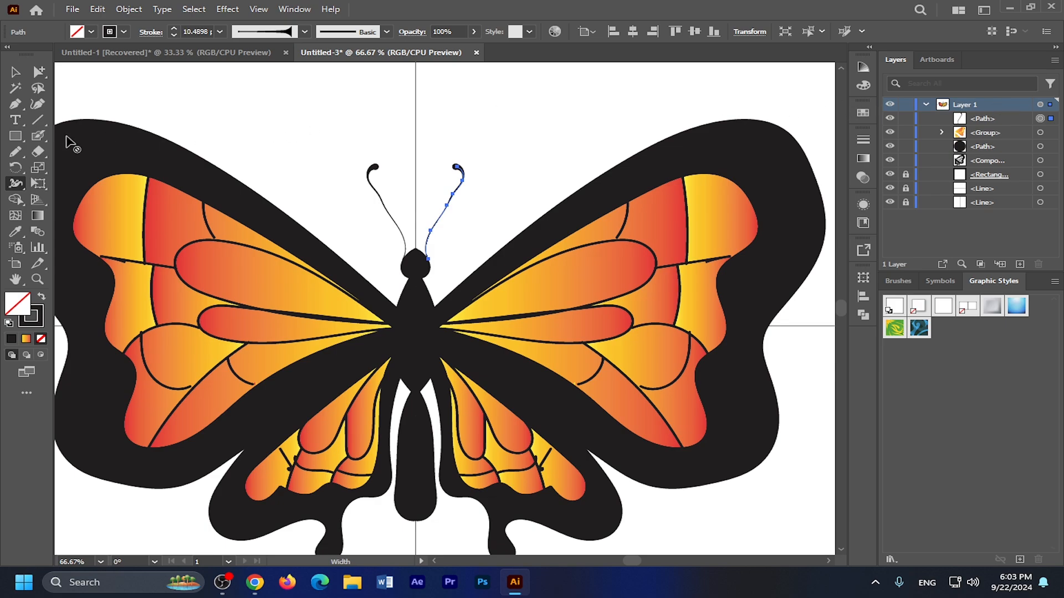
pyautogui.click(38, 136)
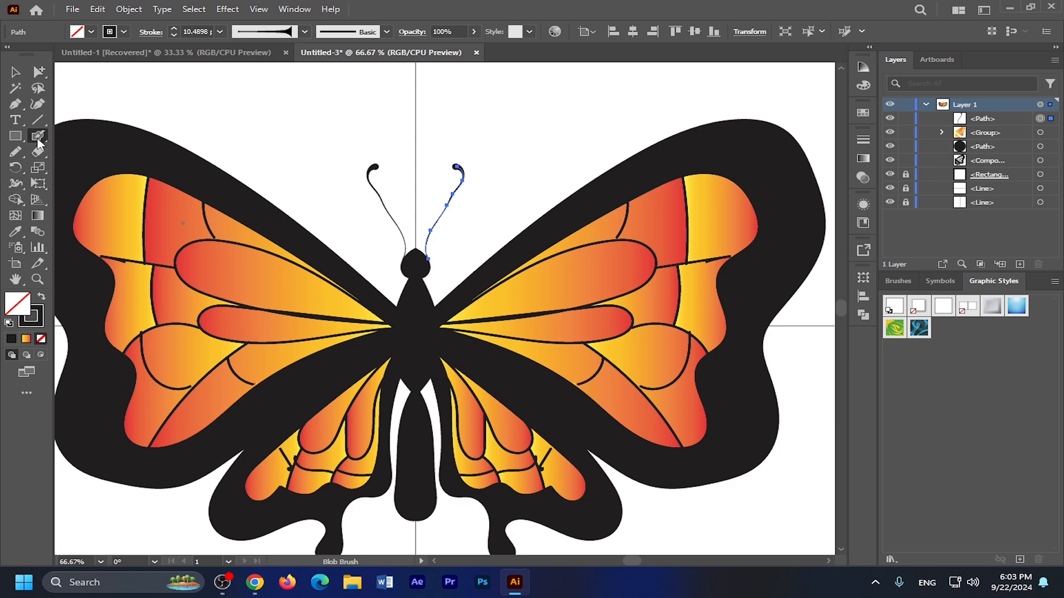
pyautogui.doubleClick(40, 138)
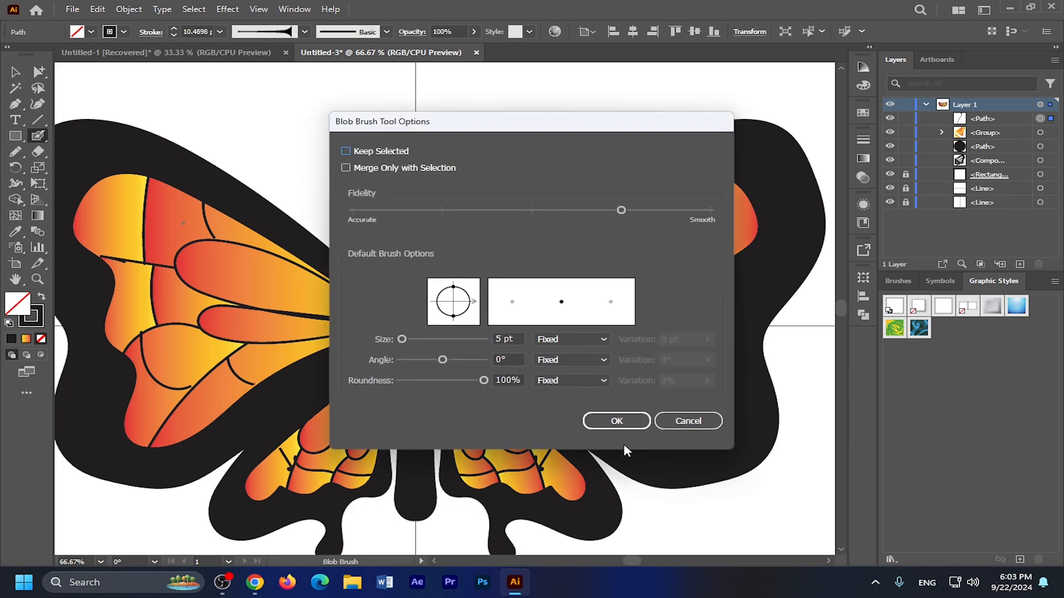
pyautogui.click(504, 338)
pyautogui.write('15')
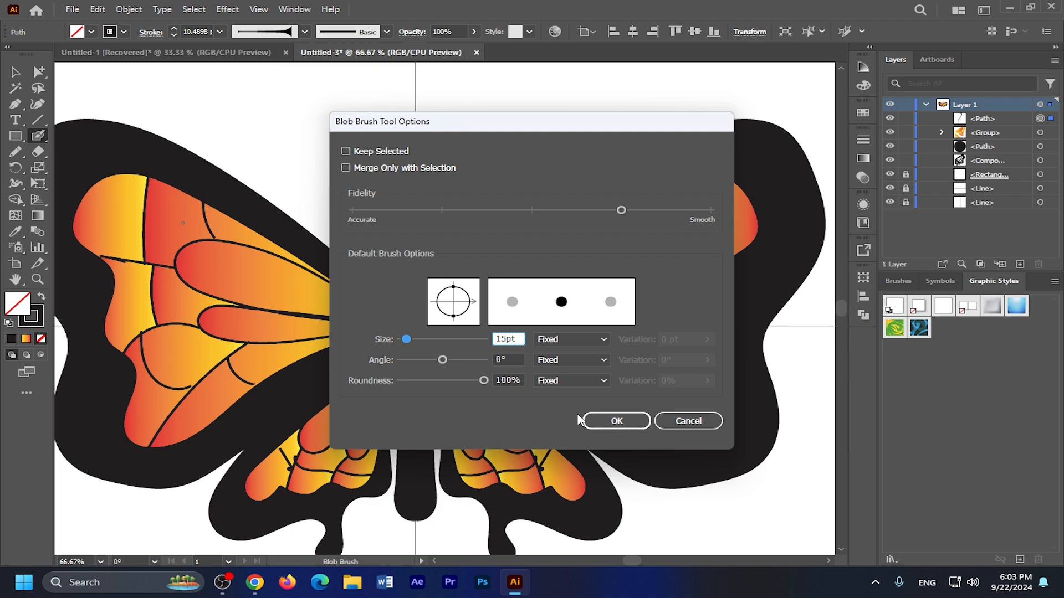
pyautogui.click(601, 421)
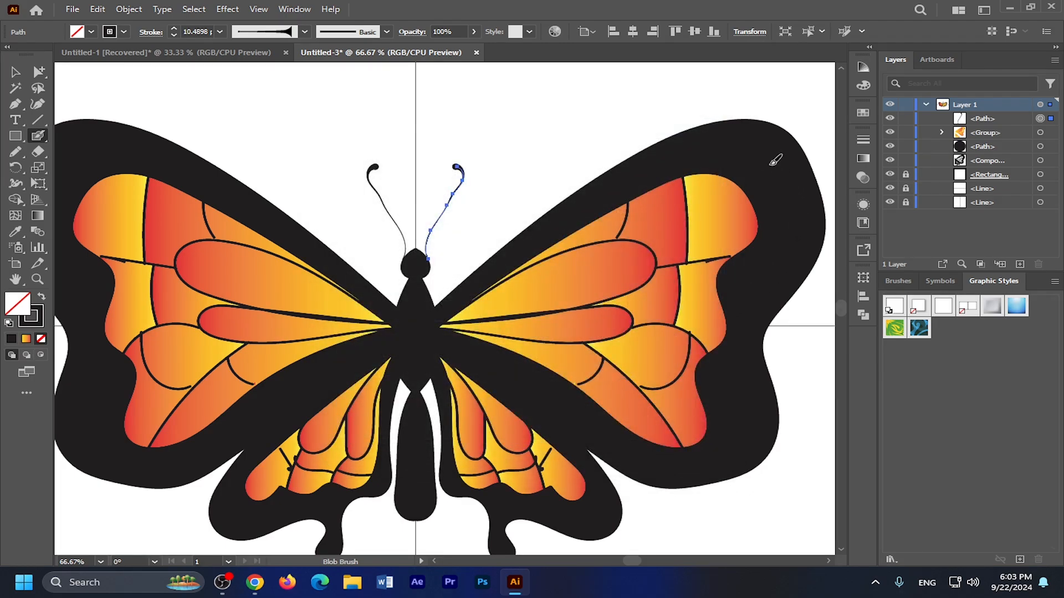
pyautogui.hotkey('ctrl', 'shift', 'a')
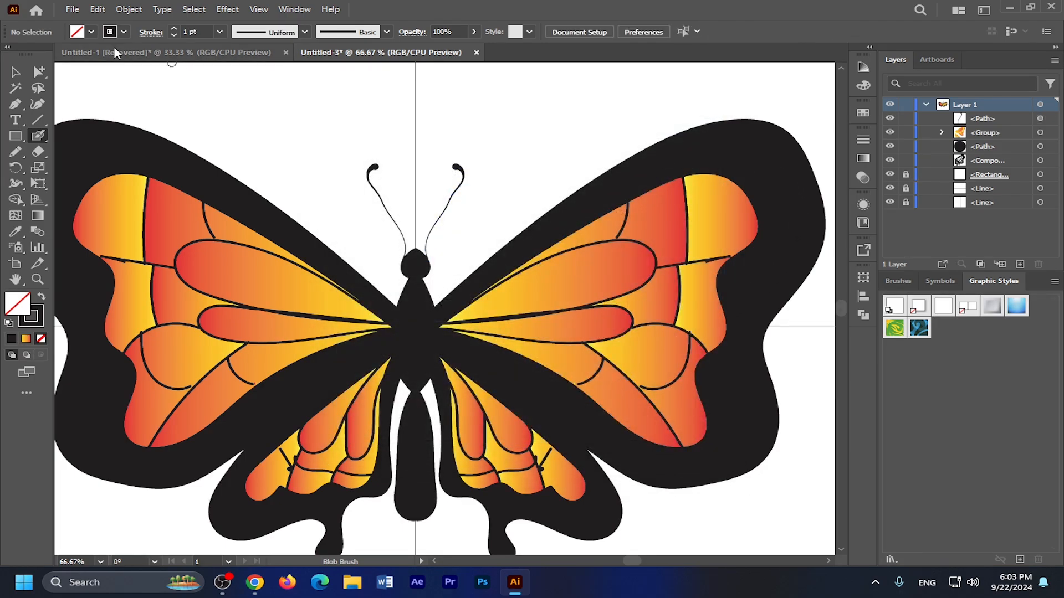
# Delete the tiny stray black path beside the lower inner edge of the right upper wing
pyautogui.click(1040, 148)
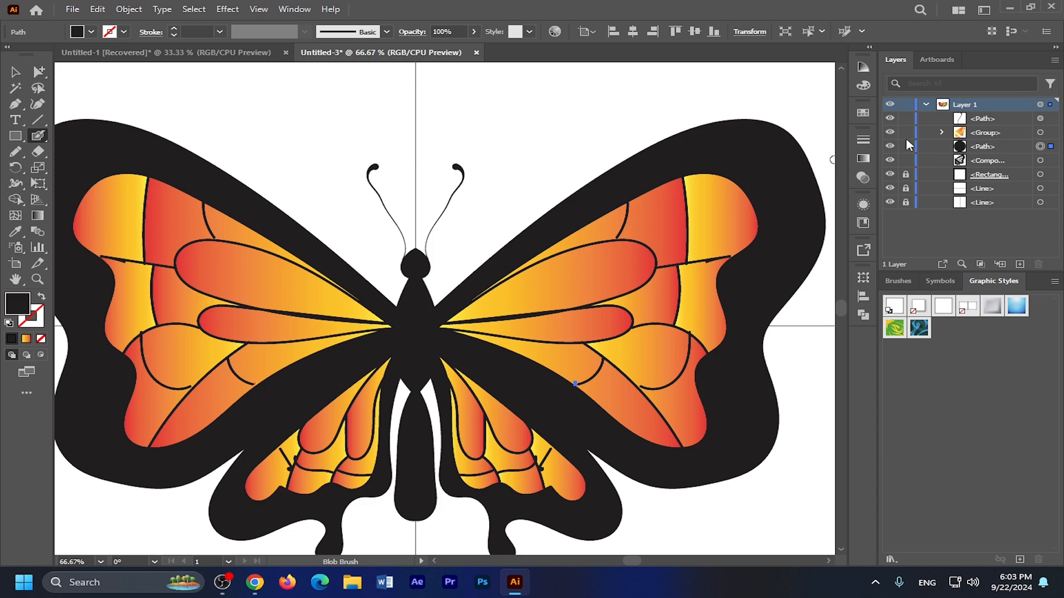
pyautogui.click(929, 147)
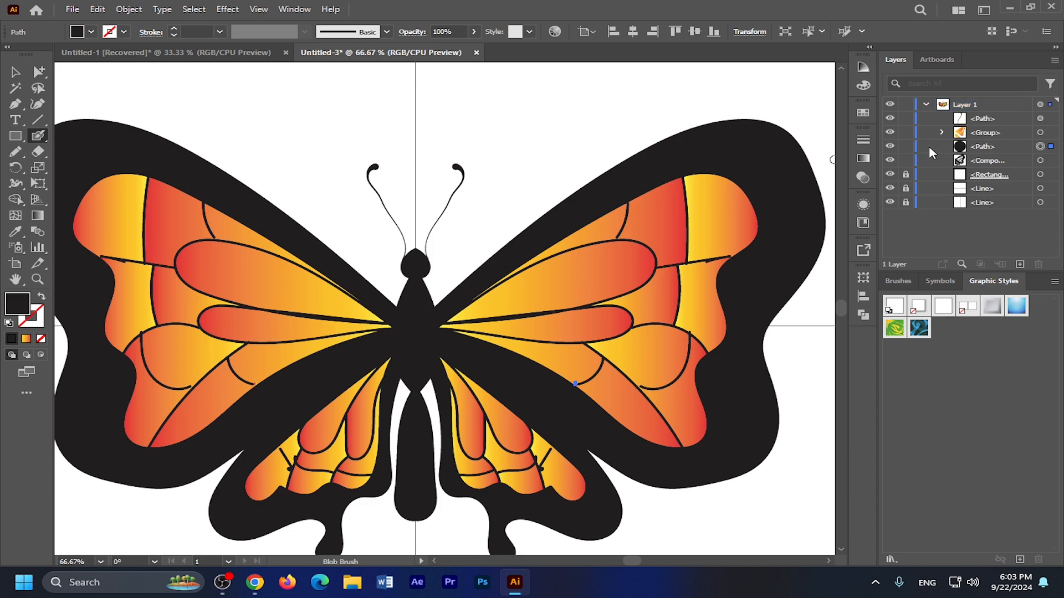
pyautogui.click(15, 72)
pyautogui.click(1009, 147)
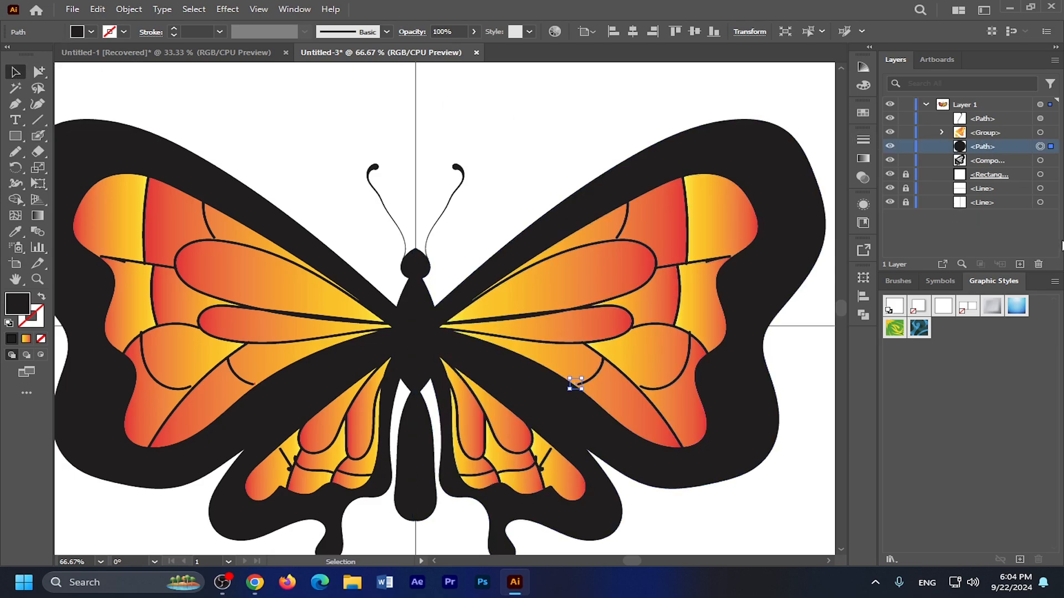
pyautogui.click(1039, 264)
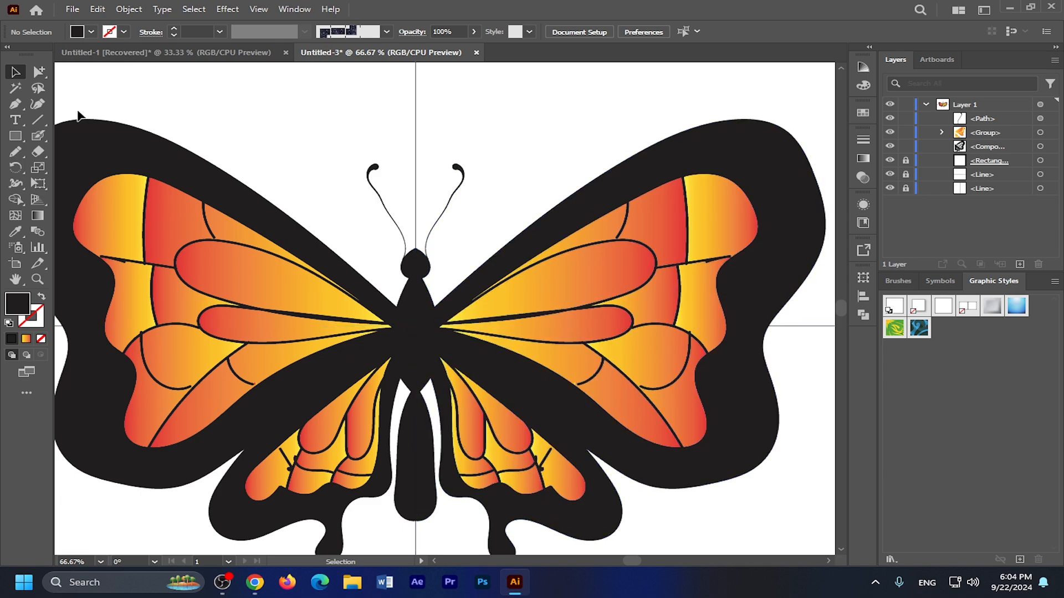
# Paint yellow-orange gradient spots with the Blob Brush along the outer and lower black borders of the right upper wing
pyautogui.click(91, 31)
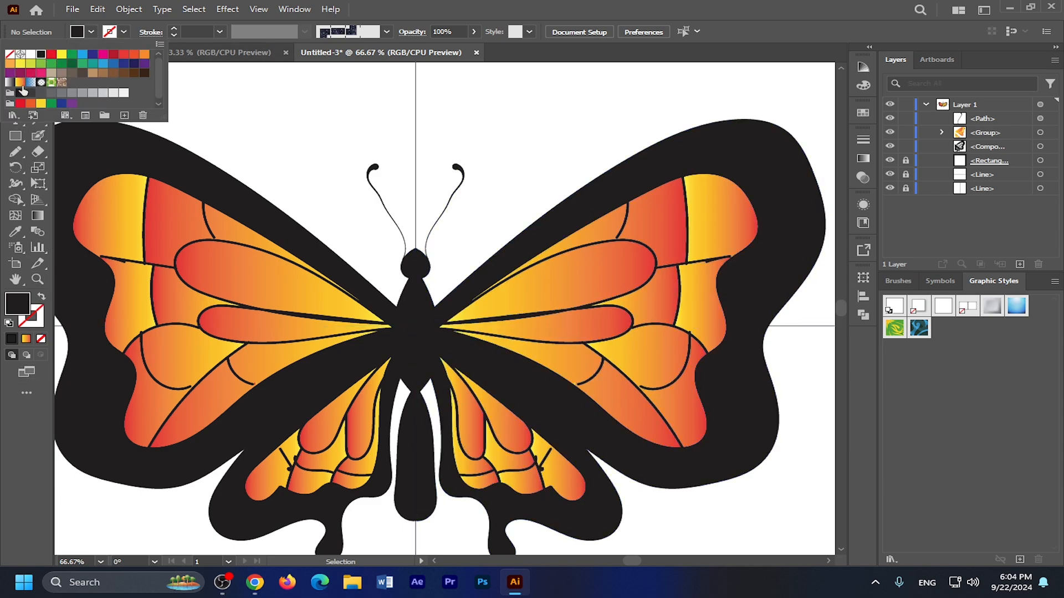
pyautogui.click(20, 82)
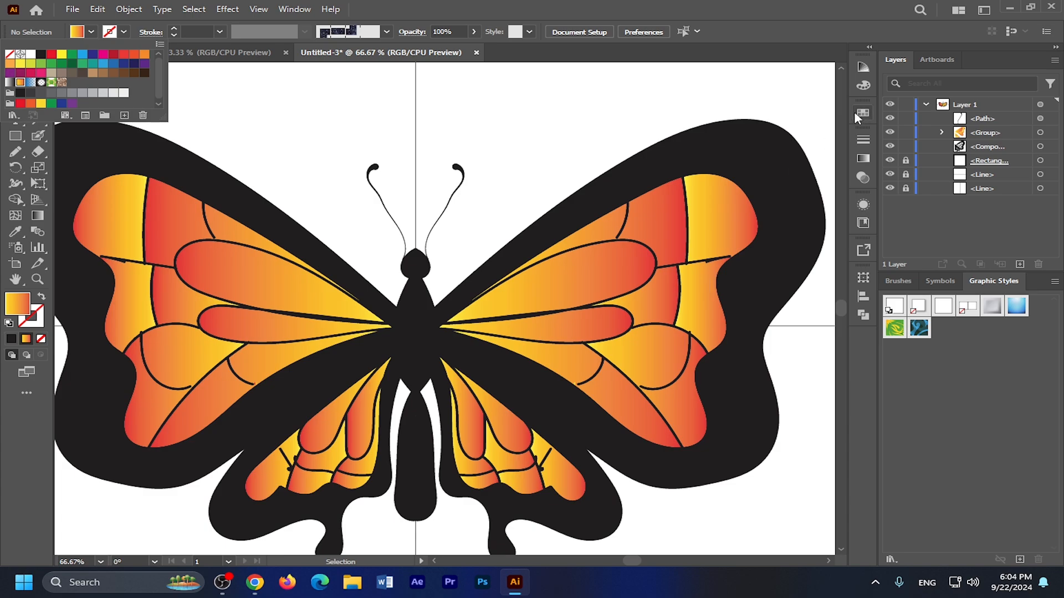
pyautogui.click(37, 145)
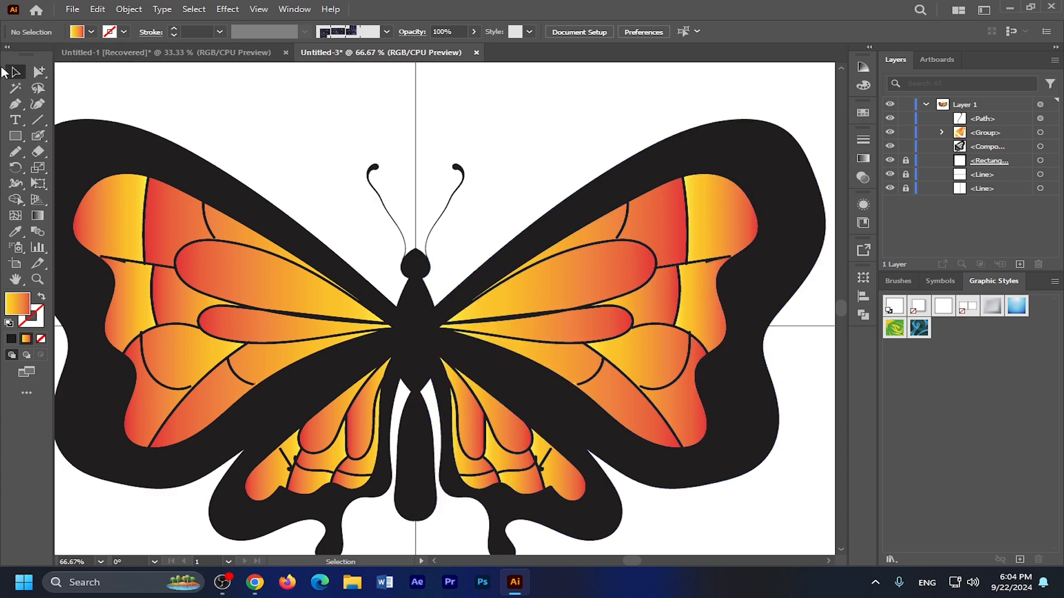
pyautogui.hotkey('shift', 'b')
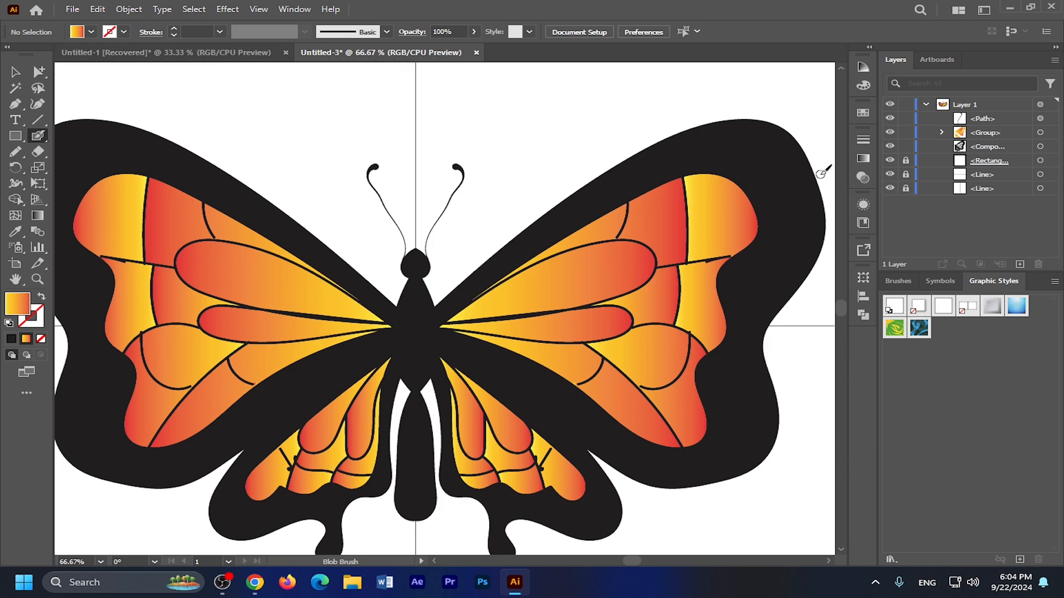
pyautogui.moveTo(788, 175)
pyautogui.mouseDown()
pyautogui.moveTo(785, 187)
pyautogui.moveTo(780, 179)
pyautogui.mouseUp()
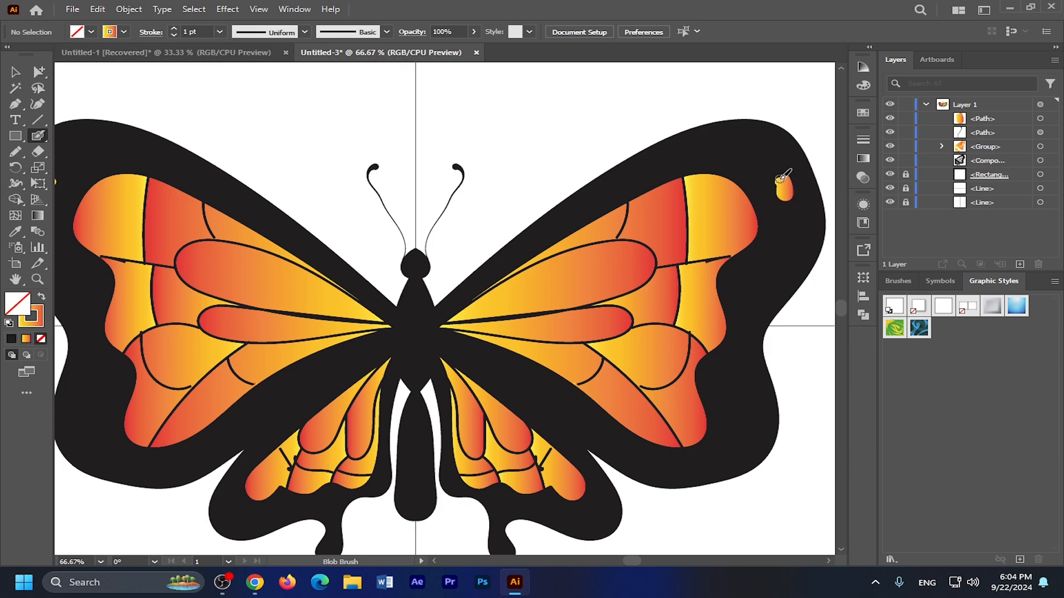
pyautogui.moveTo(785, 235)
pyautogui.mouseDown()
pyautogui.moveTo(787, 259)
pyautogui.moveTo(784, 228)
pyautogui.mouseUp()
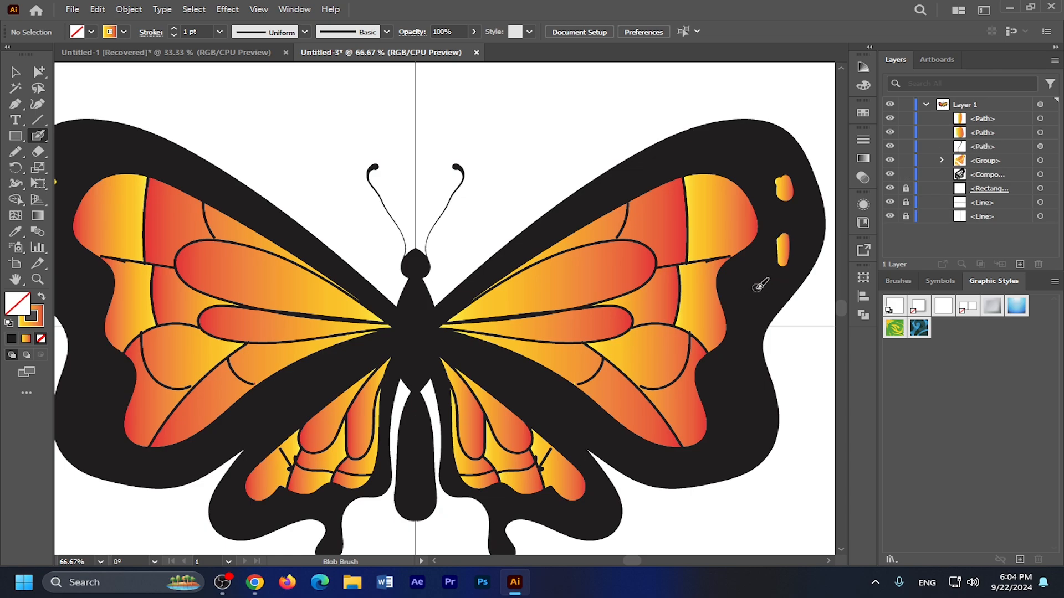
pyautogui.moveTo(758, 286)
pyautogui.mouseDown()
pyautogui.moveTo(749, 308)
pyautogui.moveTo(752, 296)
pyautogui.mouseUp()
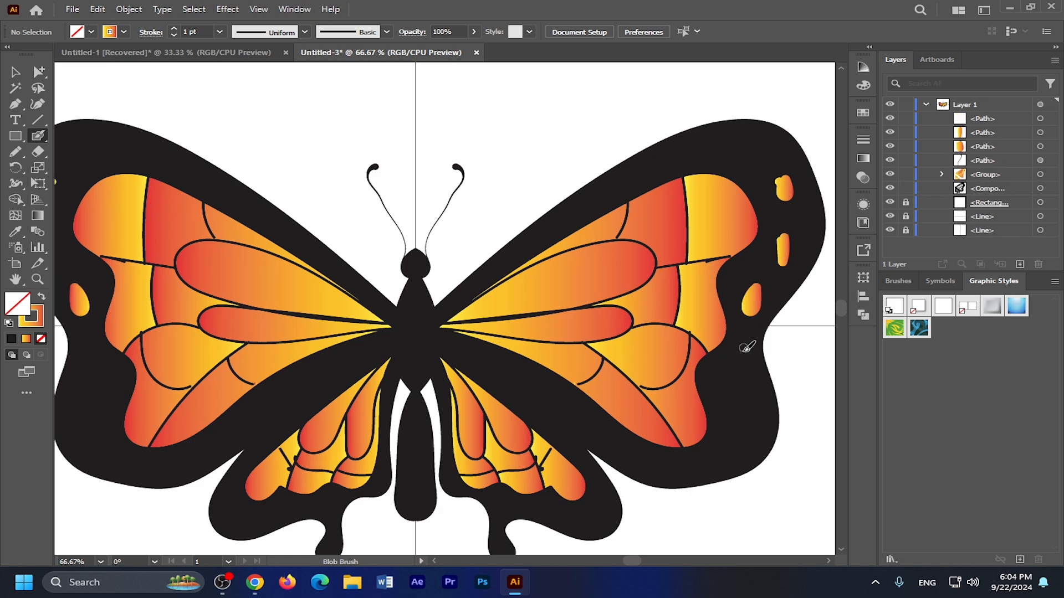
pyautogui.moveTo(748, 357); pyautogui.dragTo(746, 388)
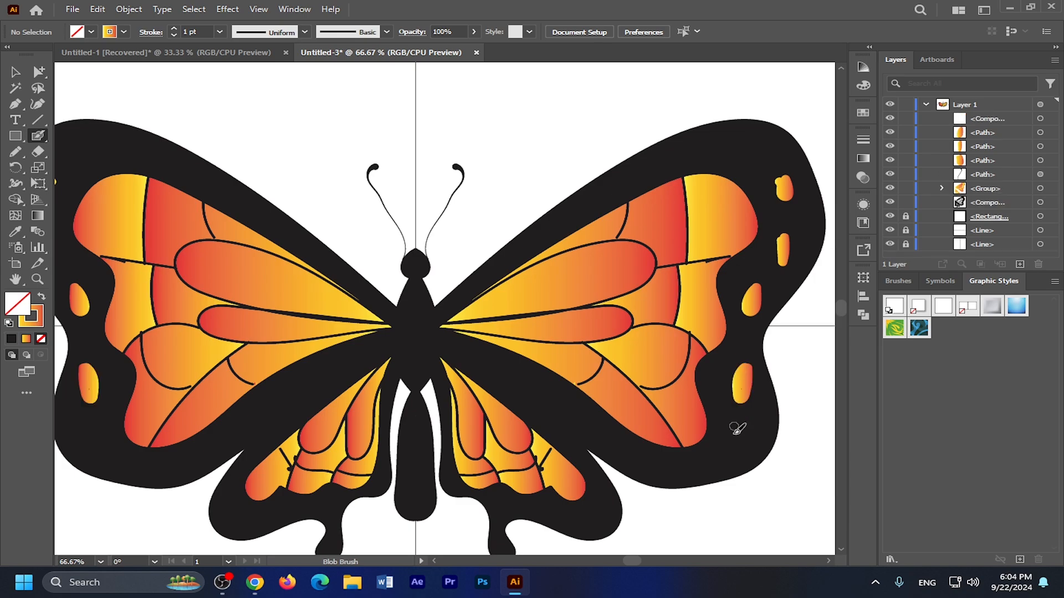
pyautogui.moveTo(736, 435)
pyautogui.mouseDown()
pyautogui.moveTo(721, 443)
pyautogui.moveTo(731, 437)
pyautogui.mouseUp()
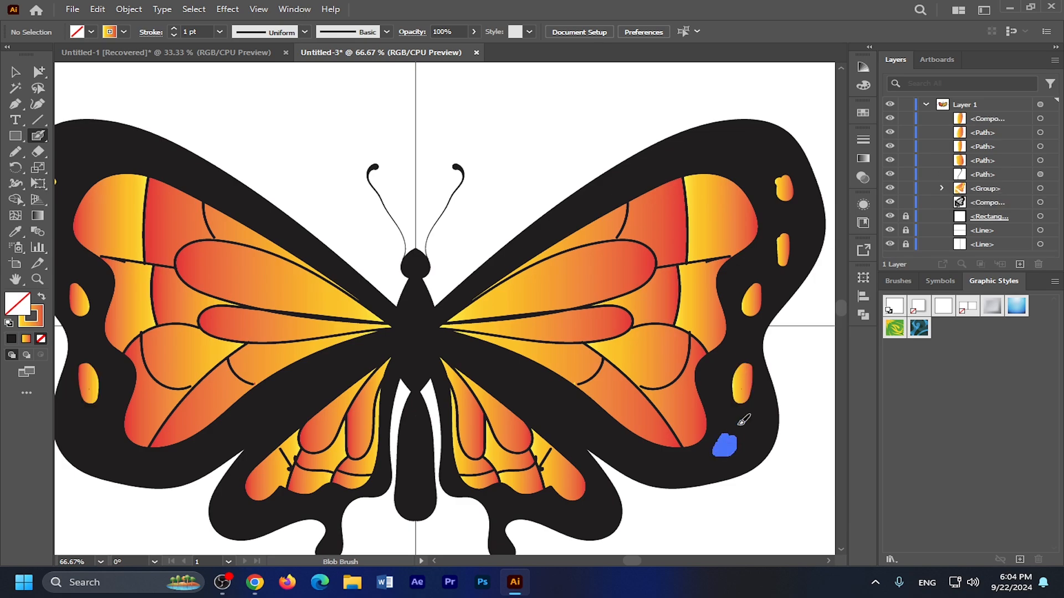
pyautogui.moveTo(668, 468)
pyautogui.mouseDown()
pyautogui.moveTo(646, 465)
pyautogui.moveTo(662, 461)
pyautogui.mouseUp()
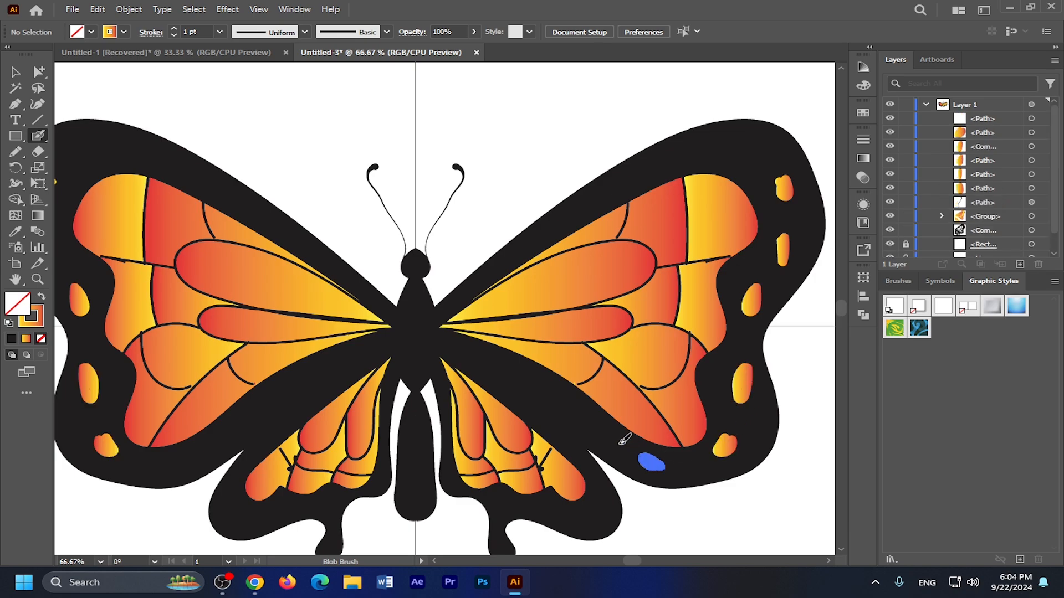
pyautogui.moveTo(565, 407)
pyautogui.mouseDown()
pyautogui.moveTo(580, 428)
pyautogui.moveTo(568, 411)
pyautogui.mouseUp()
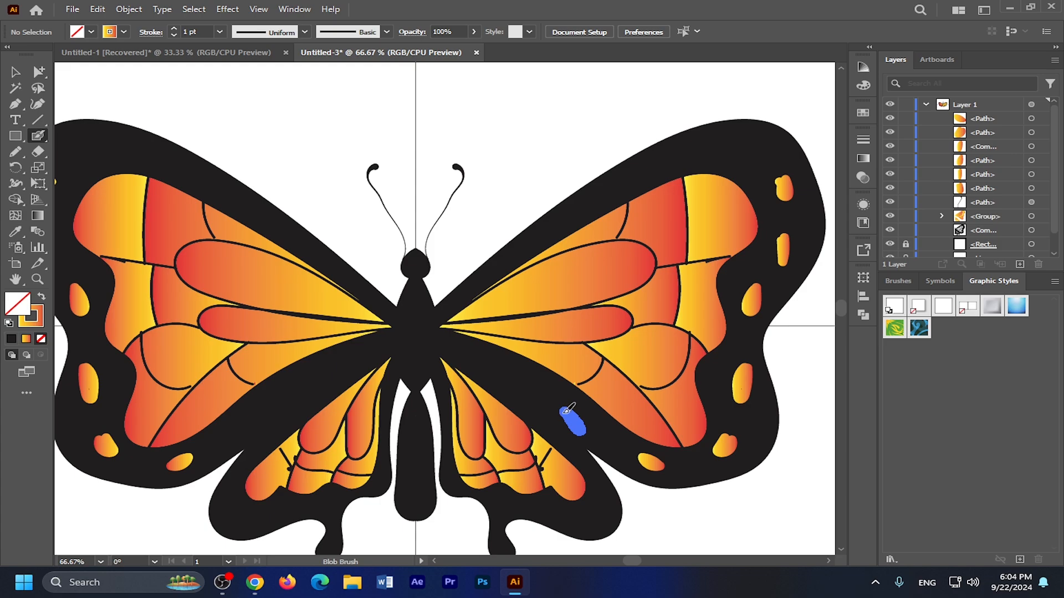
# Paint gradient spots with the Blob Brush along the right lower wing's black border and on its tail
pyautogui.moveTo(605, 487)
pyautogui.mouseDown()
pyautogui.moveTo(600, 516)
pyautogui.moveTo(598, 489)
pyautogui.mouseUp()
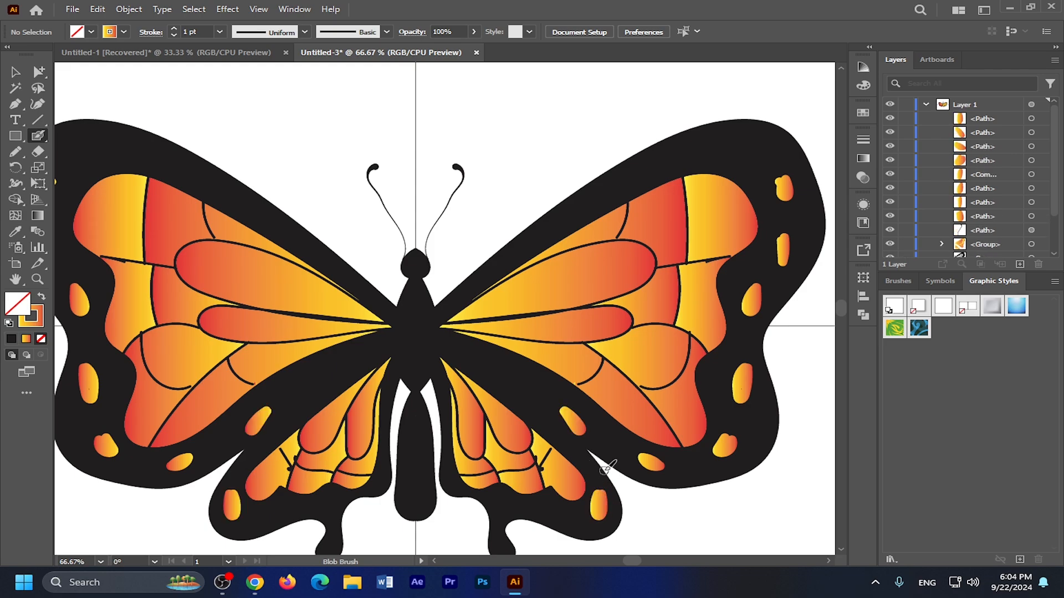
pyautogui.scroll(-2, 608, 468)
pyautogui.click(501, 483)
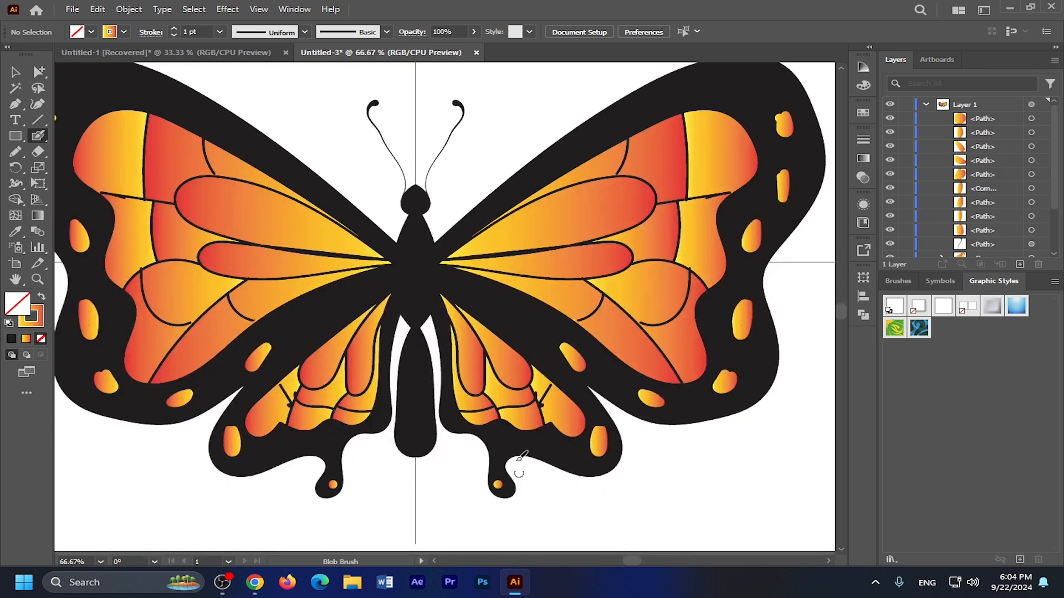
pyautogui.moveTo(500, 440)
pyautogui.mouseDown()
pyautogui.moveTo(559, 451)
pyautogui.moveTo(524, 445)
pyautogui.mouseUp()
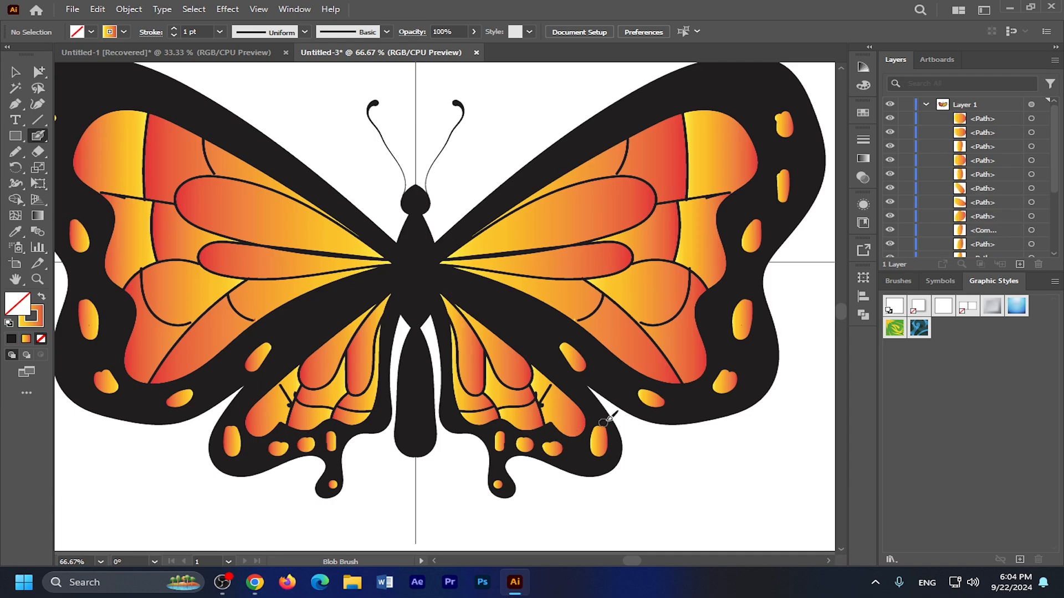
# Fill the remaining gaps in the right upper wing's black border with more Blob Brush gradient spots, including along its upper edge and tip
pyautogui.moveTo(613, 371); pyautogui.dragTo(616, 386)
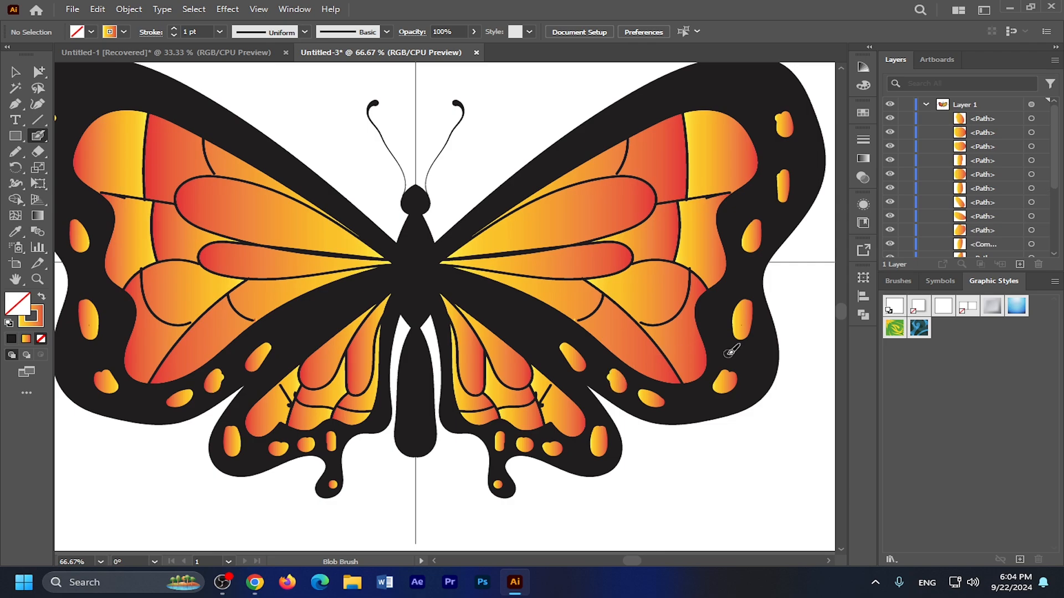
pyautogui.moveTo(743, 78)
pyautogui.mouseDown()
pyautogui.moveTo(731, 95)
pyautogui.moveTo(739, 81)
pyautogui.moveTo(769, 99)
pyautogui.mouseUp()
pyautogui.moveTo(772, 149); pyautogui.dragTo(741, 217)
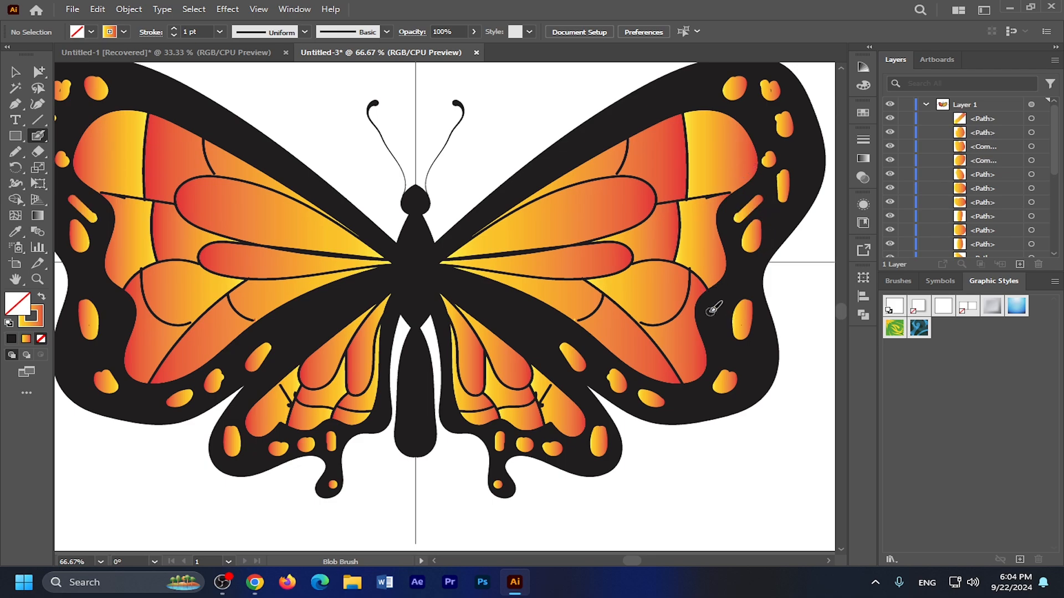
pyautogui.moveTo(712, 307)
pyautogui.mouseDown()
pyautogui.moveTo(722, 338)
pyautogui.moveTo(716, 315)
pyautogui.mouseUp()
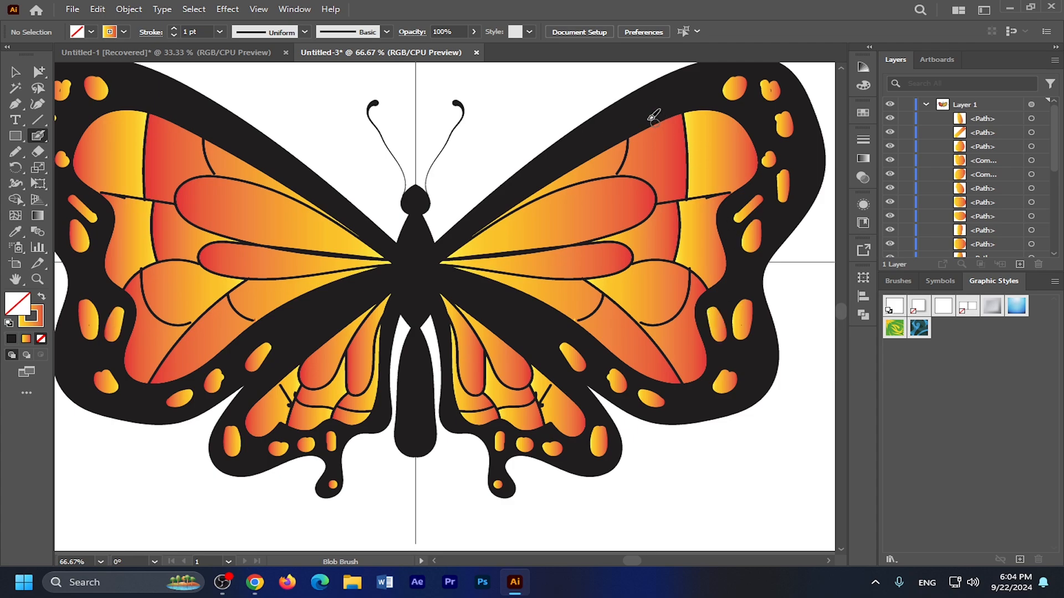
pyautogui.moveTo(649, 109)
pyautogui.mouseDown()
pyautogui.moveTo(626, 114)
pyautogui.moveTo(651, 108)
pyautogui.moveTo(637, 109)
pyautogui.mouseUp()
pyautogui.moveTo(696, 82)
pyautogui.mouseDown()
pyautogui.moveTo(690, 89)
pyautogui.moveTo(700, 76)
pyautogui.mouseUp()
pyautogui.moveTo(518, 315); pyautogui.dragTo(518, 326)
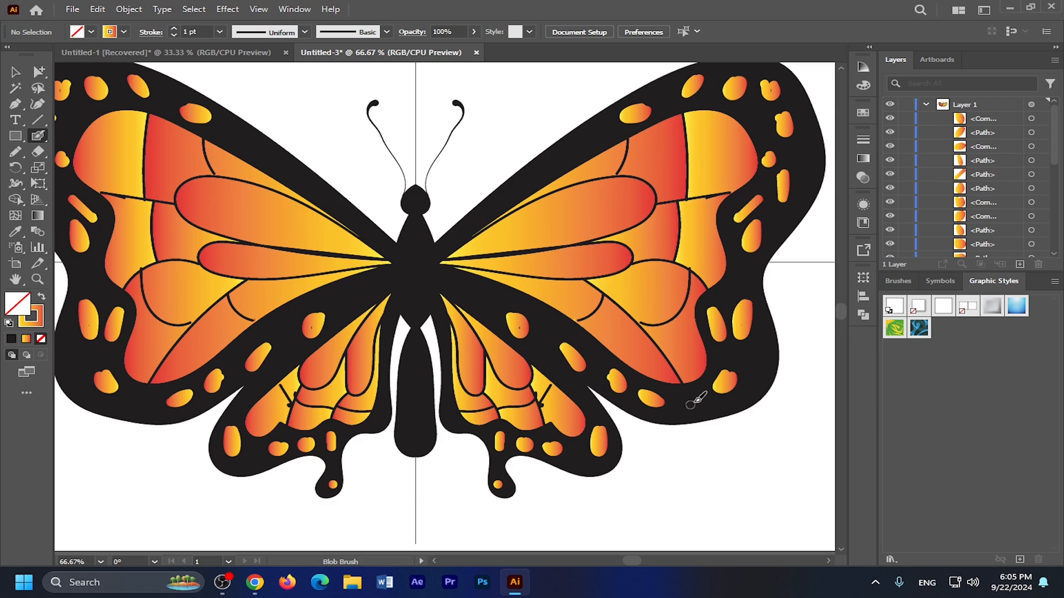
pyautogui.moveTo(696, 401); pyautogui.dragTo(697, 403)
pyautogui.moveTo(745, 280); pyautogui.dragTo(743, 274)
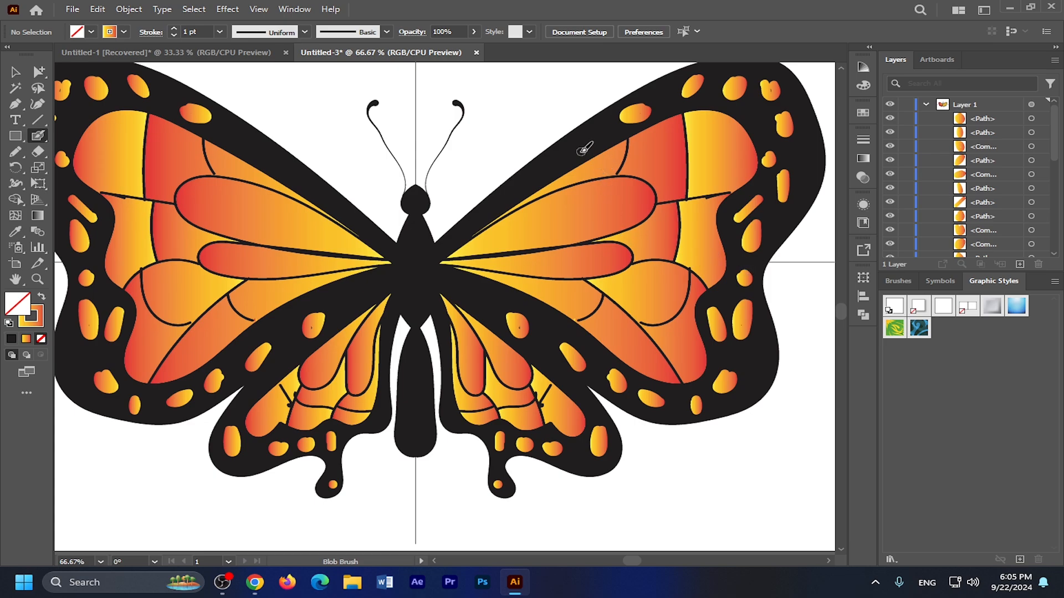
pyautogui.moveTo(578, 154); pyautogui.dragTo(588, 147)
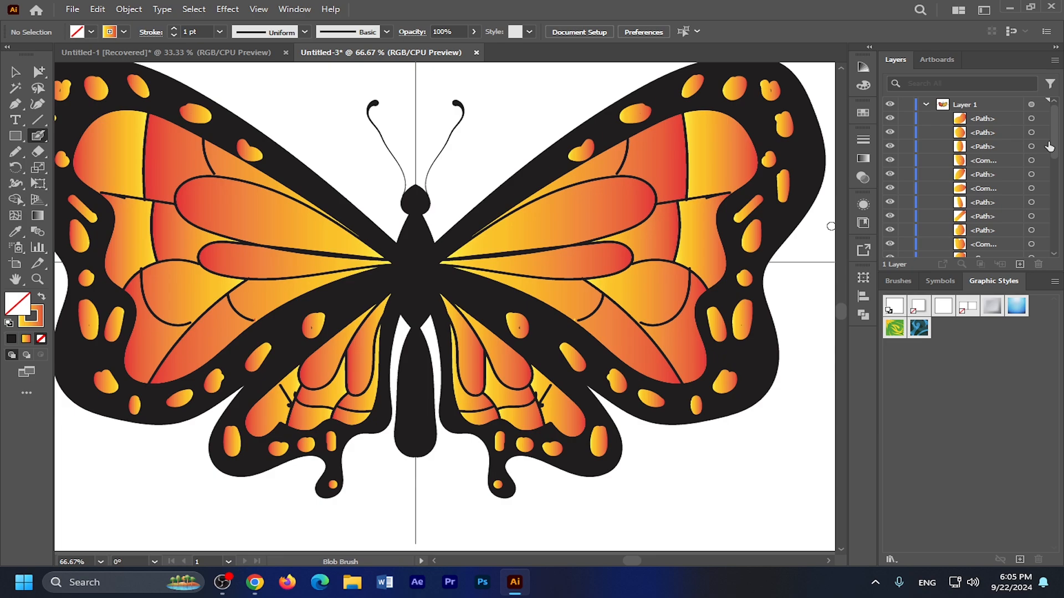
# Check which wing spots the two topmost paths in Layer 1 correspond to
pyautogui.click(1032, 119)
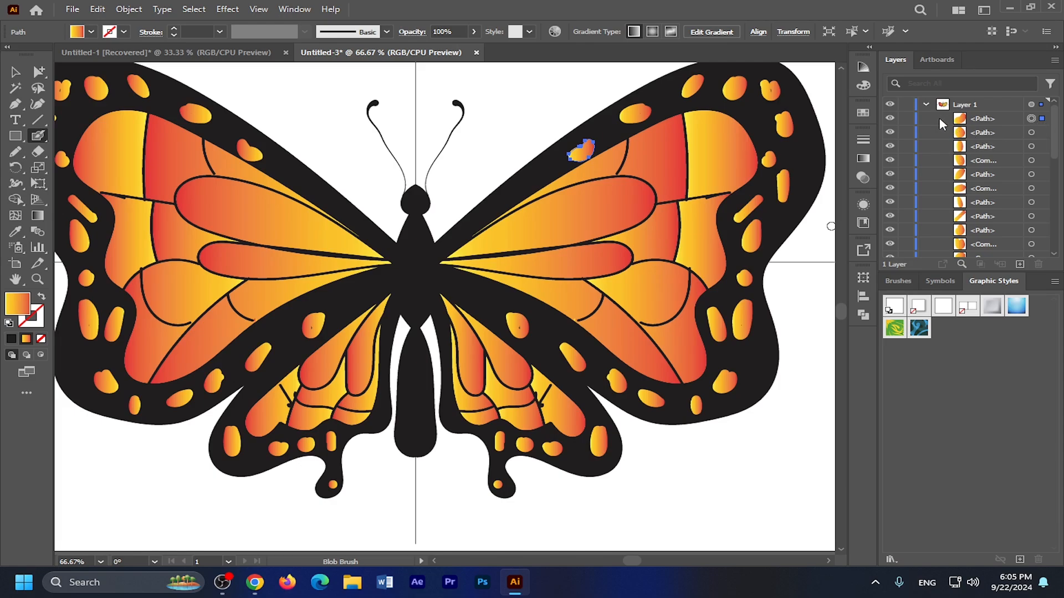
pyautogui.press('v')
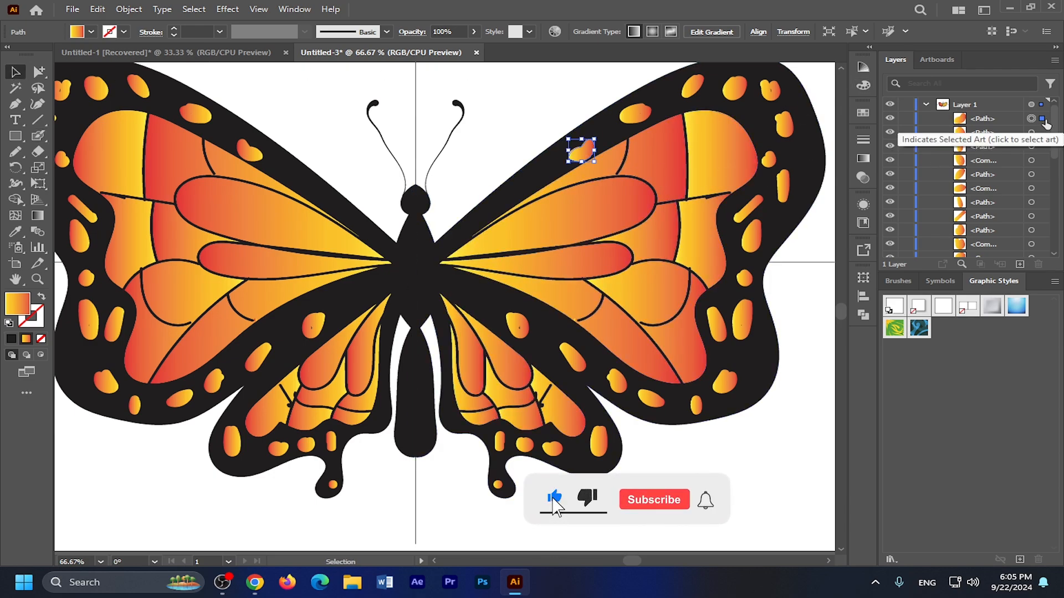
pyautogui.click(925, 105)
pyautogui.click(926, 105)
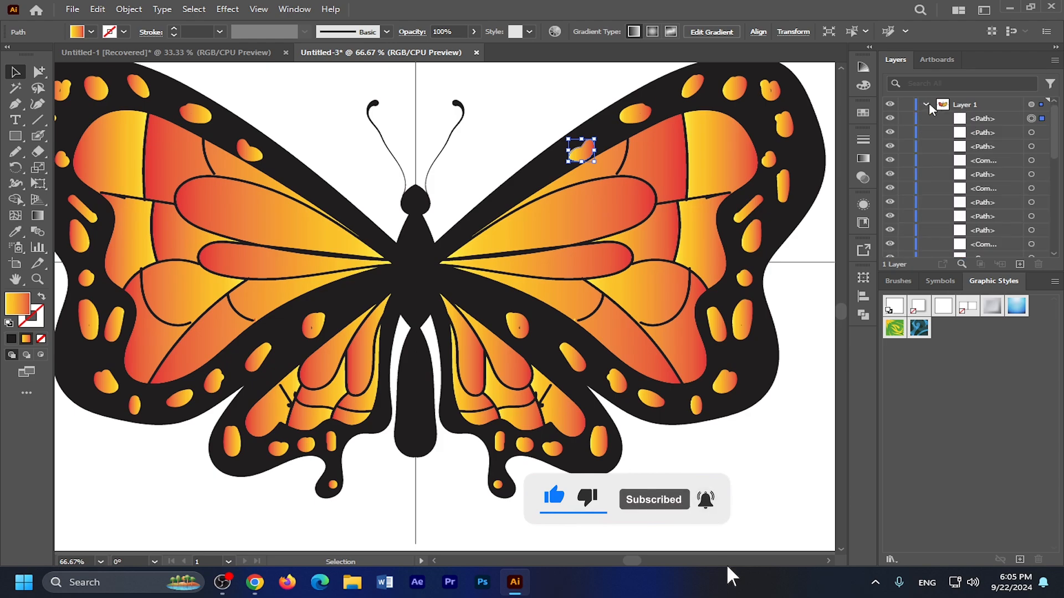
pyautogui.click(1032, 133)
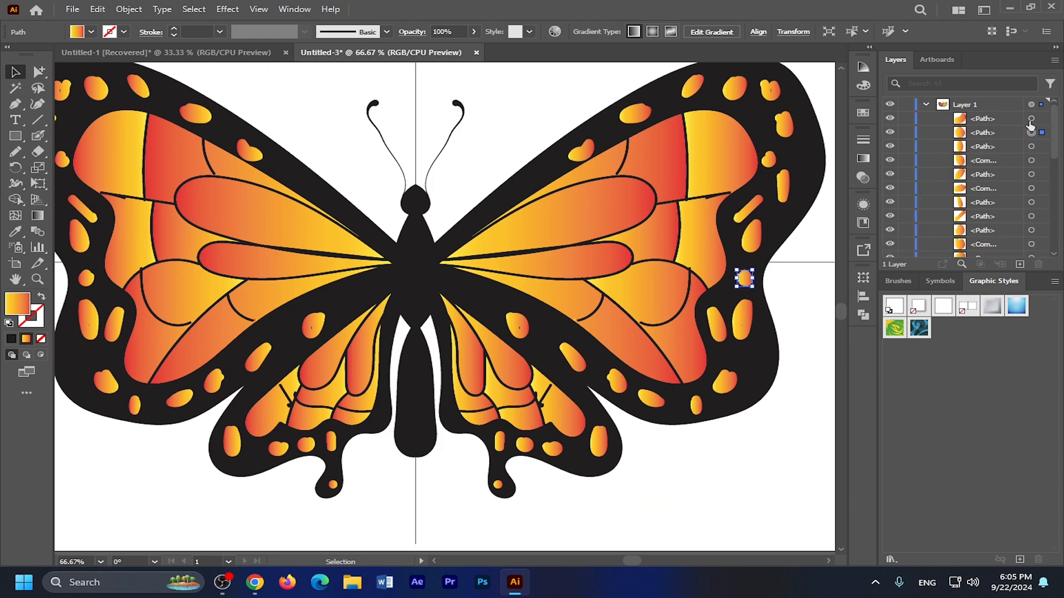
pyautogui.click(1031, 119)
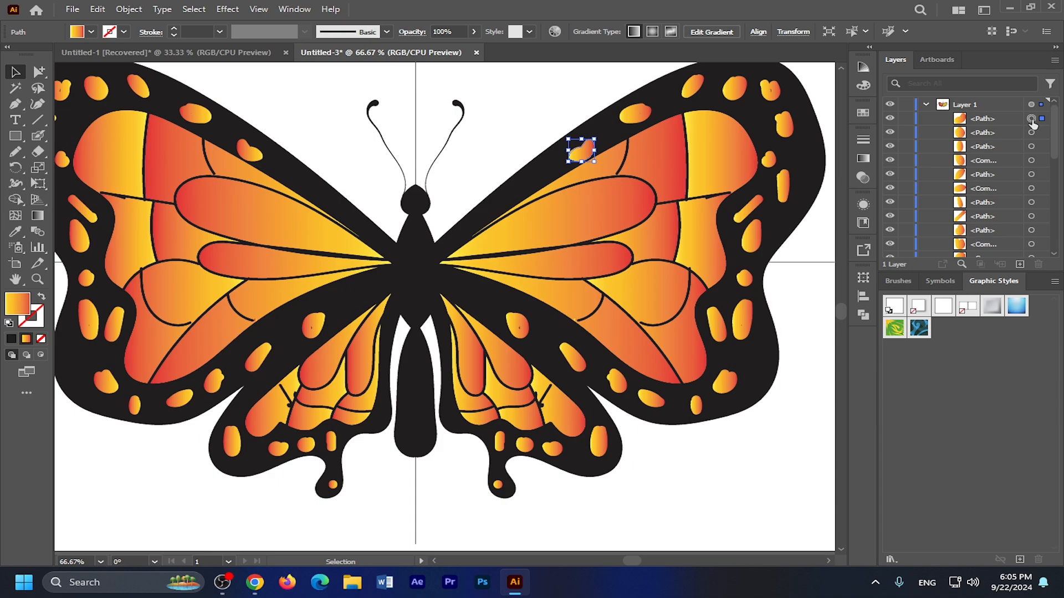
pyautogui.click(1032, 133)
pyautogui.click(1007, 134)
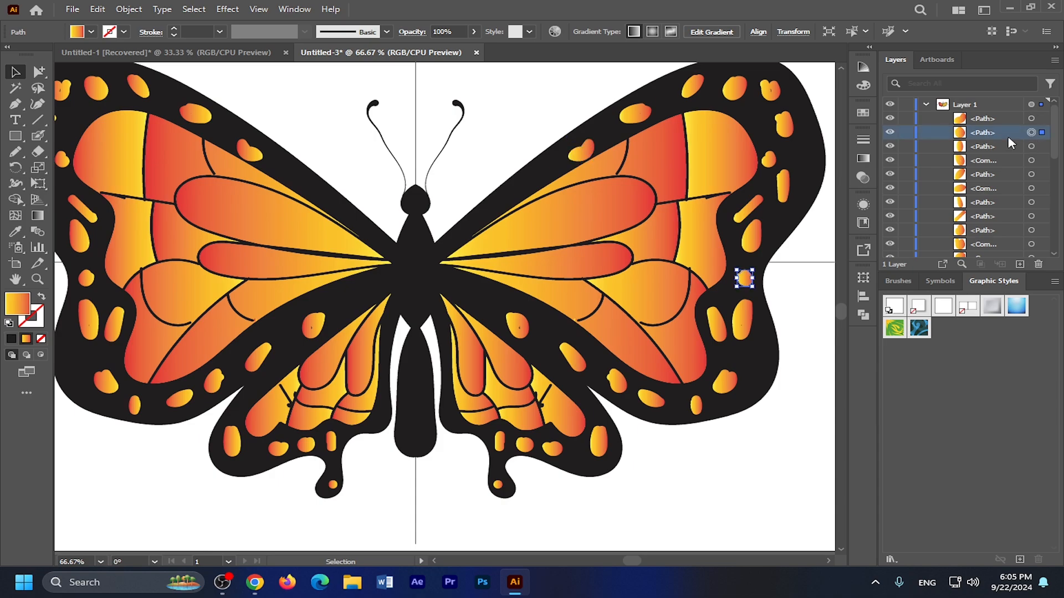
# Collect all the gradient spot paths of Layer 1 into a new sublayer
pyautogui.click(1004, 121)
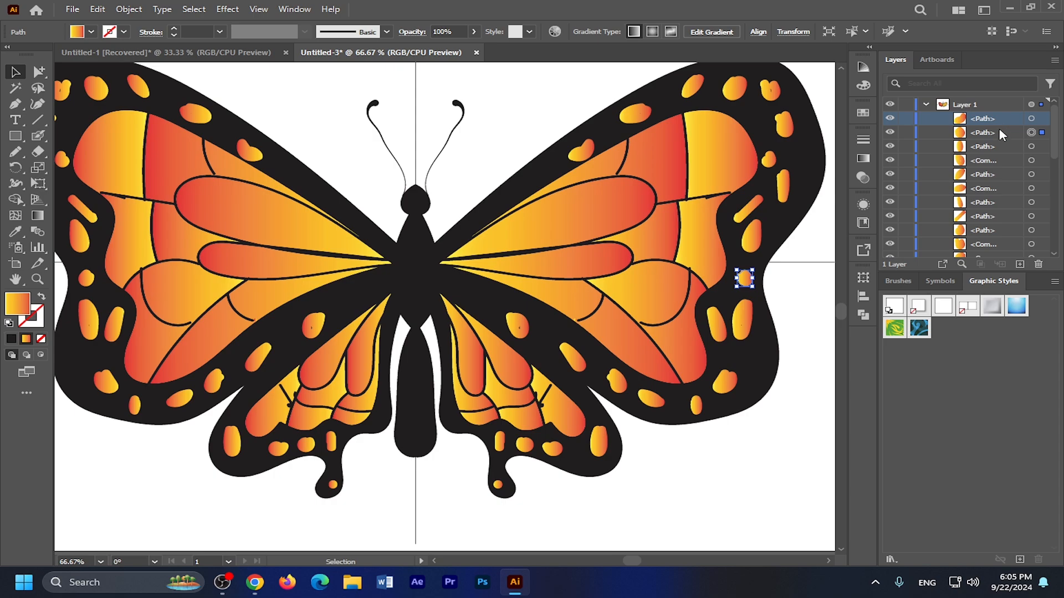
pyautogui.keyDown('ctrl'); pyautogui.click(1000, 134); pyautogui.keyUp('ctrl')
pyautogui.keyDown('ctrl'); pyautogui.click(1001, 149); pyautogui.keyUp('ctrl')
pyautogui.keyDown('ctrl'); pyautogui.click(1001, 162); pyautogui.keyUp('ctrl')
pyautogui.keyDown('ctrl'); pyautogui.click(1003, 175); pyautogui.keyUp('ctrl')
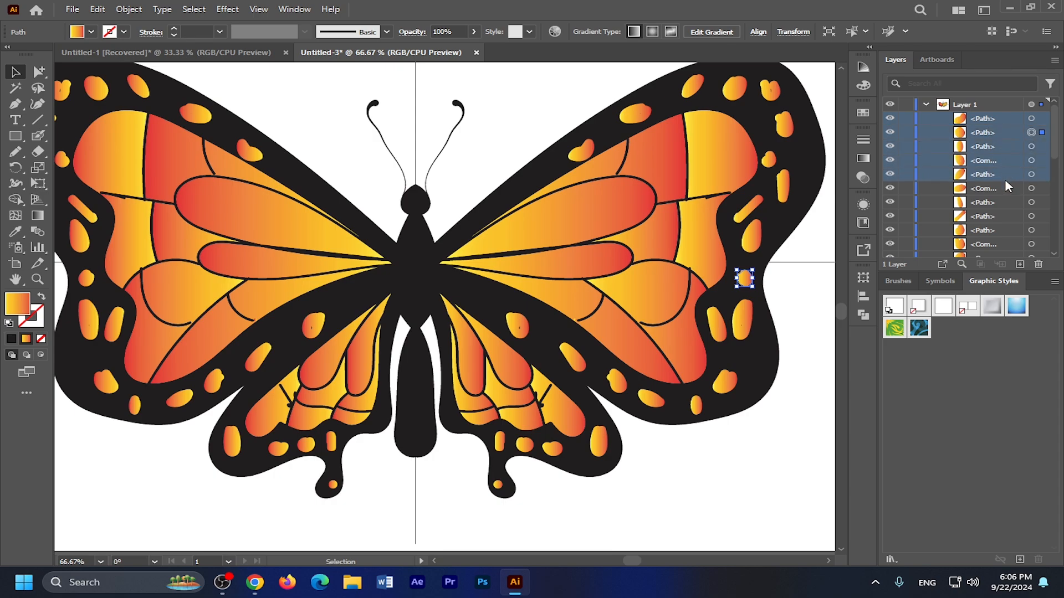
pyautogui.keyDown('ctrl'); pyautogui.click(1005, 189); pyautogui.keyUp('ctrl')
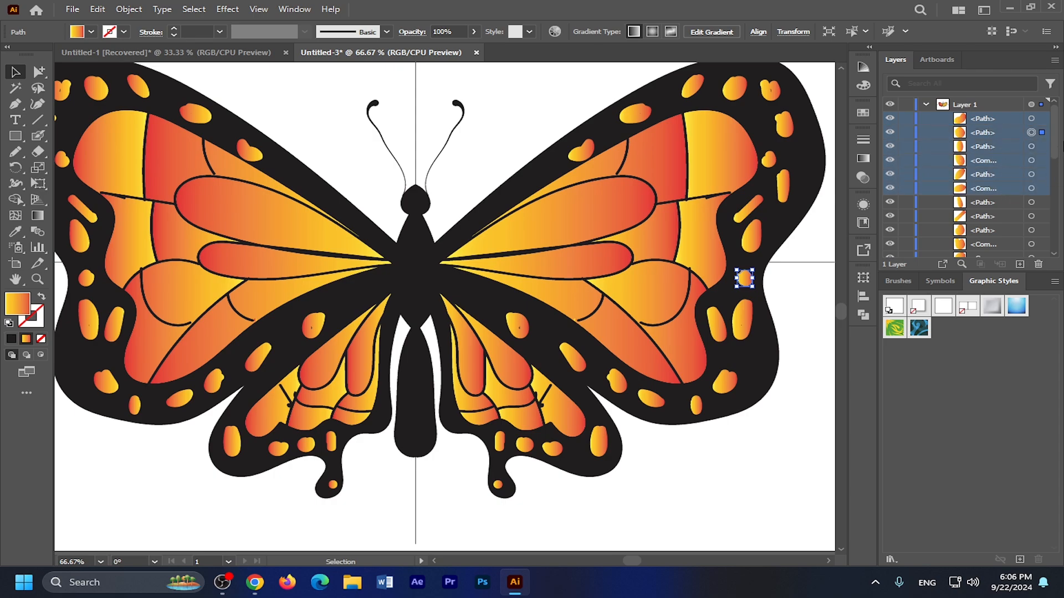
pyautogui.moveTo(1056, 145); pyautogui.dragTo(1057, 229)
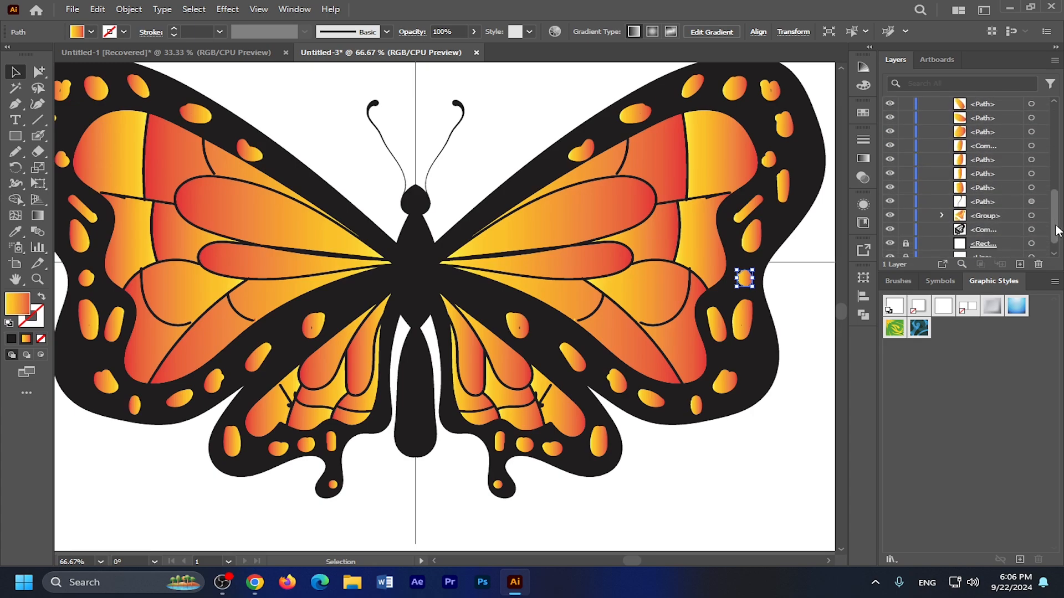
pyautogui.keyDown('shift'); pyautogui.click(977, 188); pyautogui.keyUp('shift')
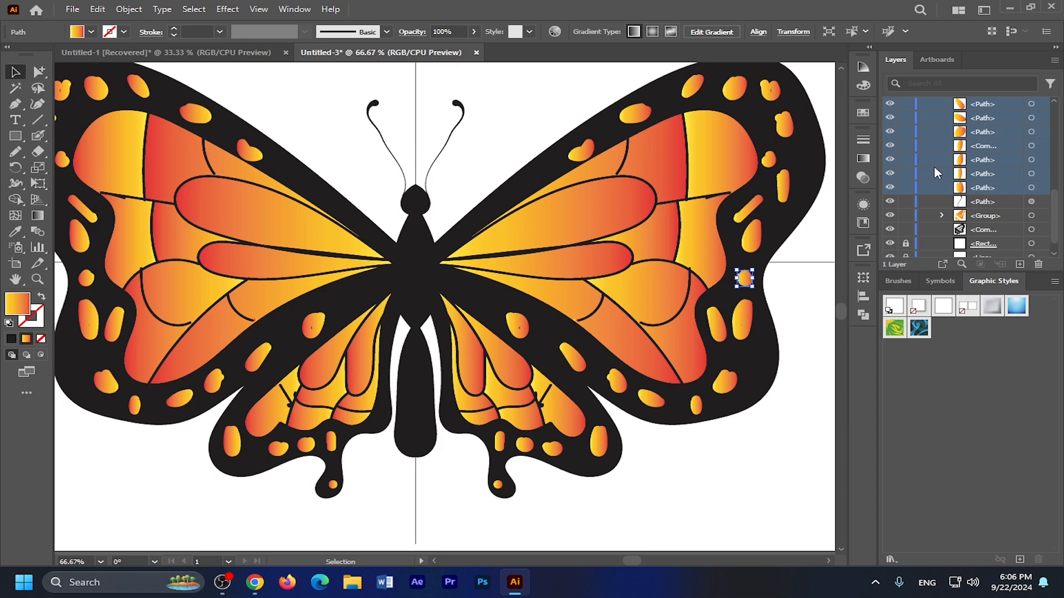
pyautogui.click(1054, 60)
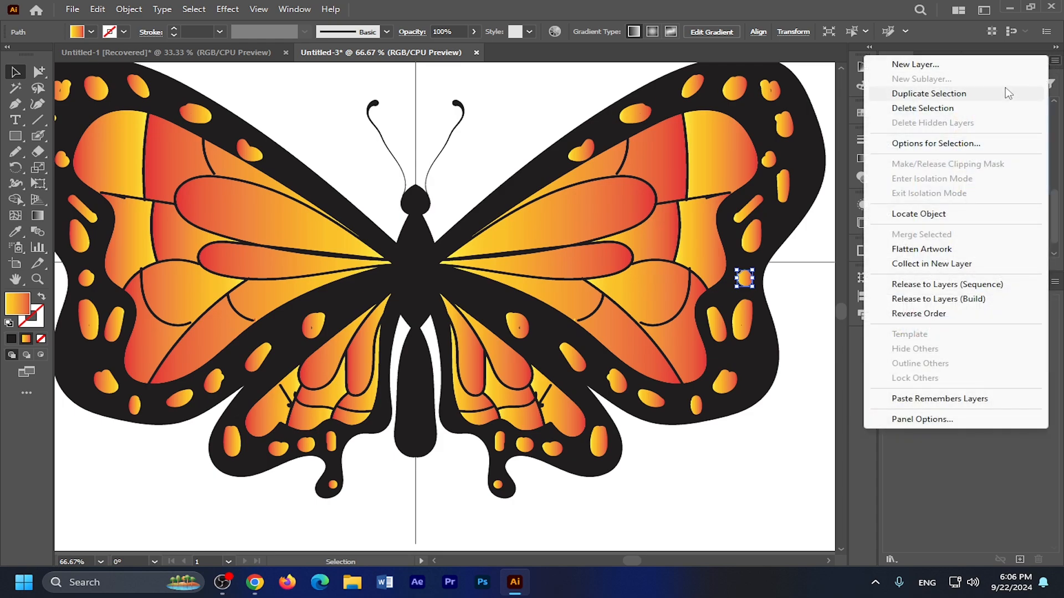
pyautogui.click(925, 266)
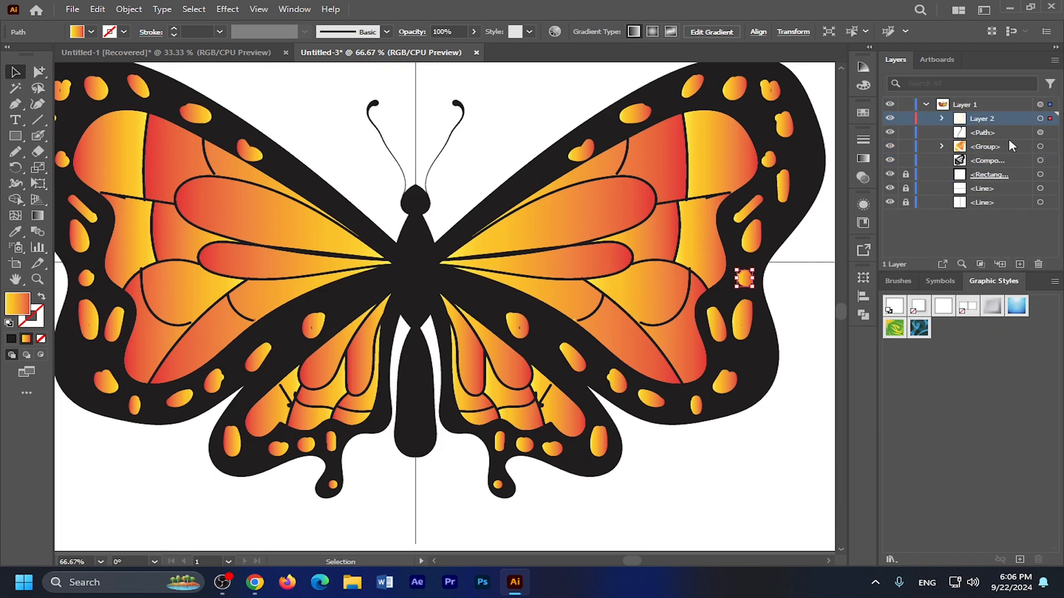
# Unlock the locked rectangle and the two guide lines in Layer 1
pyautogui.click(1040, 120)
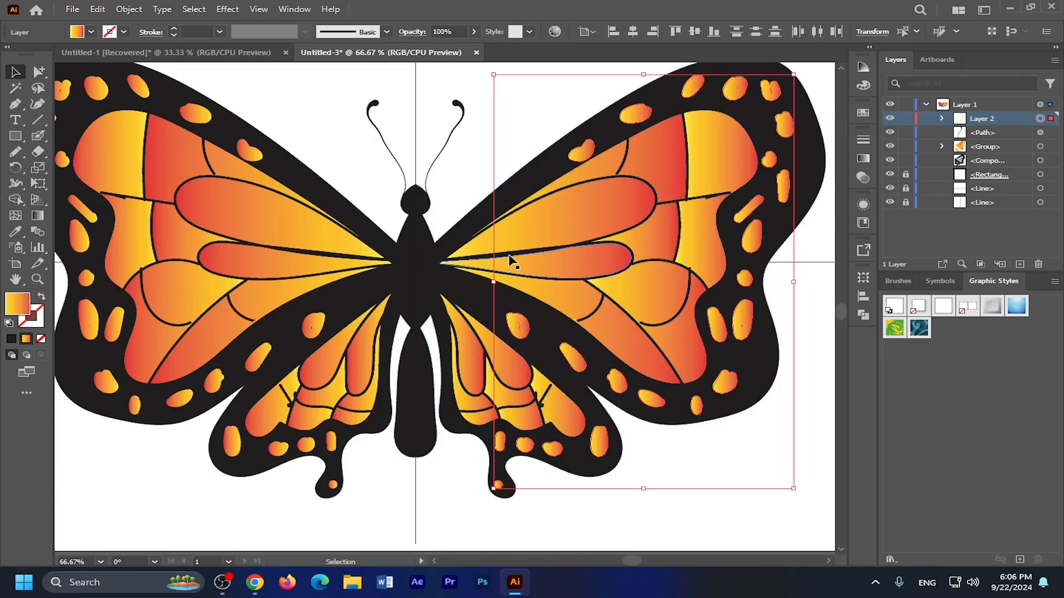
pyautogui.hotkey('ctrl', '-')
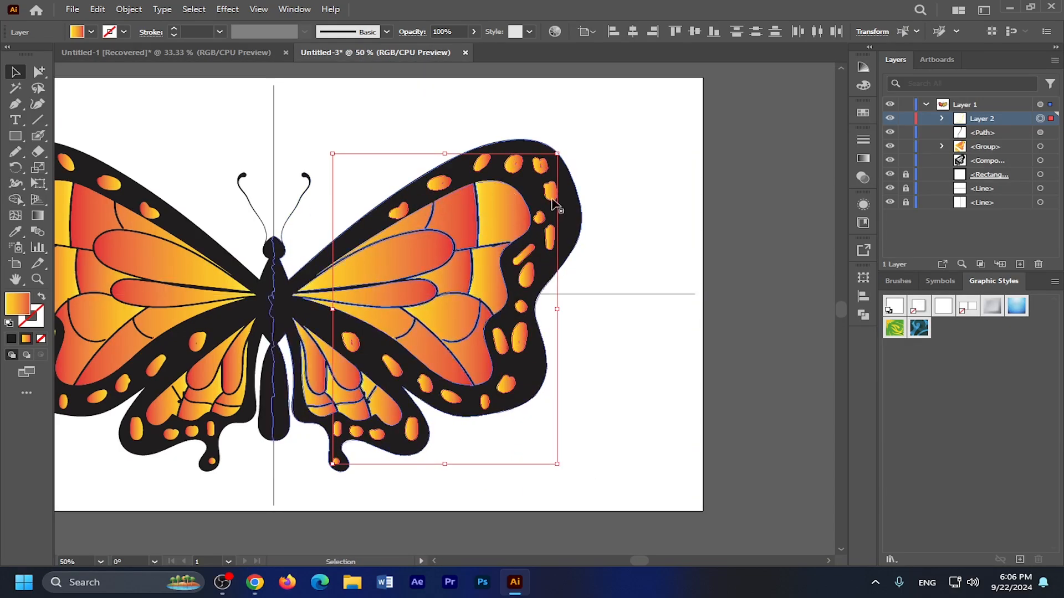
pyautogui.click(1044, 106)
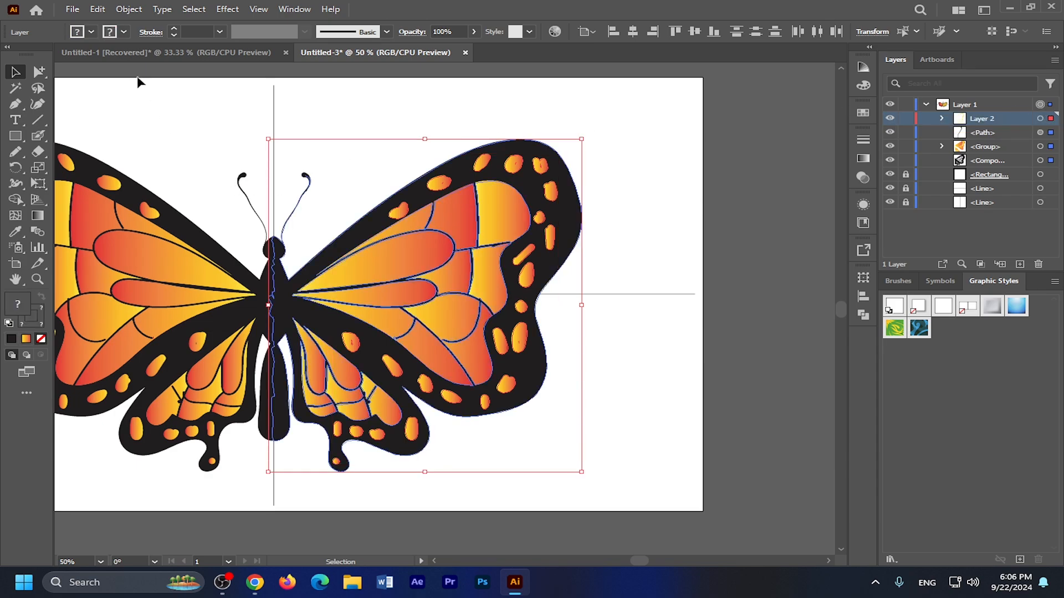
pyautogui.click(101, 9)
pyautogui.moveTo(125, 11)
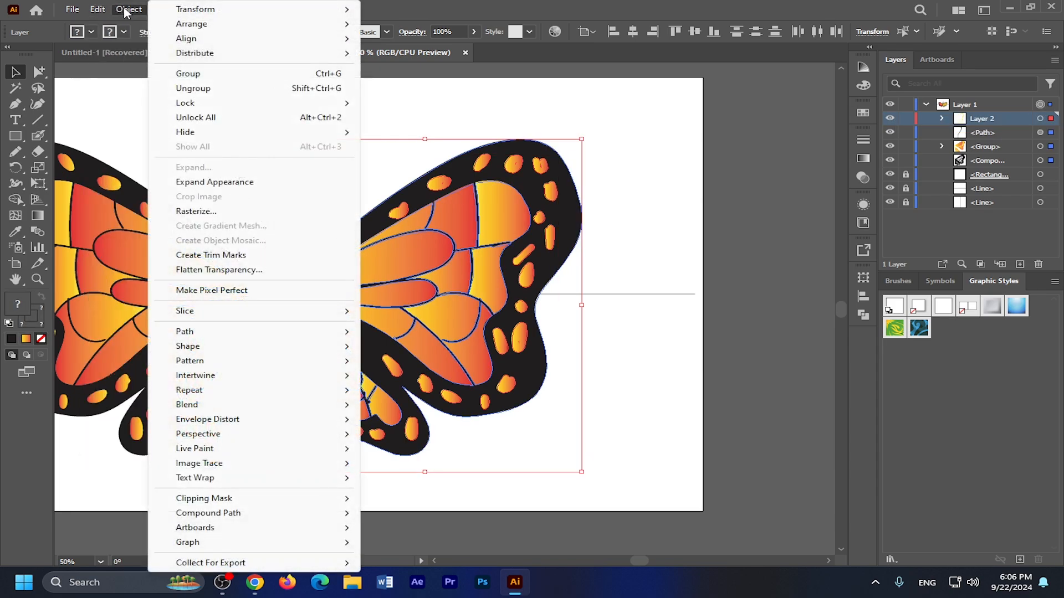
pyautogui.click(197, 117)
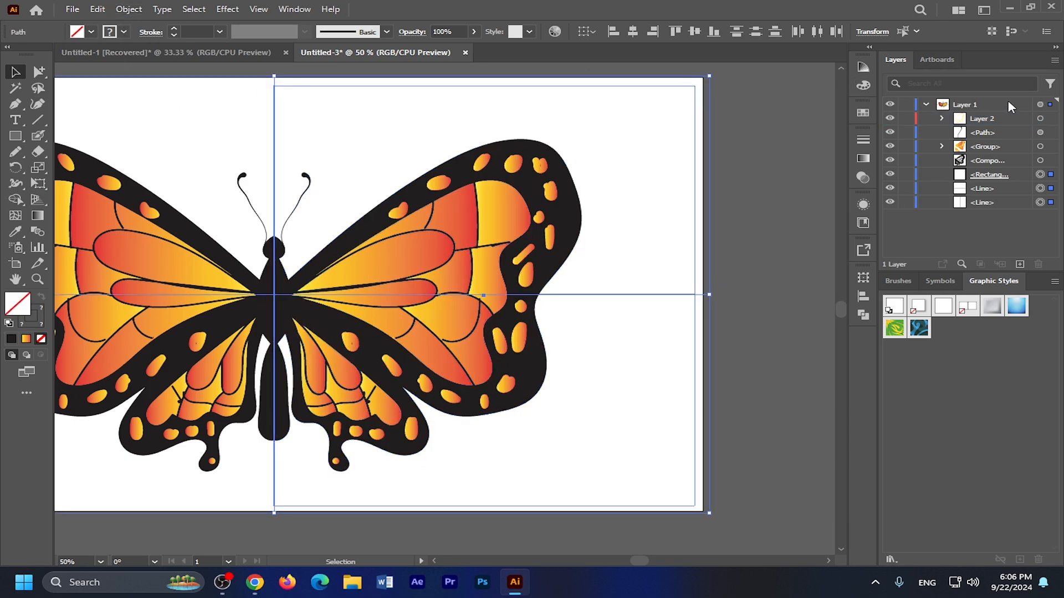
# Expand the appearance of the entire Layer 1, including its mirrored half
pyautogui.click(1039, 105)
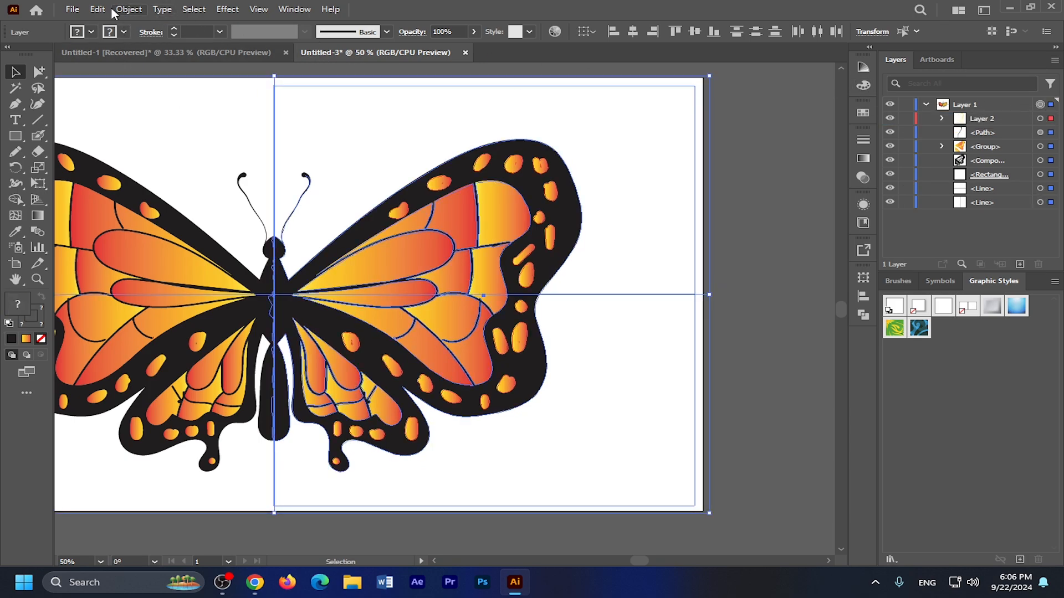
pyautogui.click(129, 10)
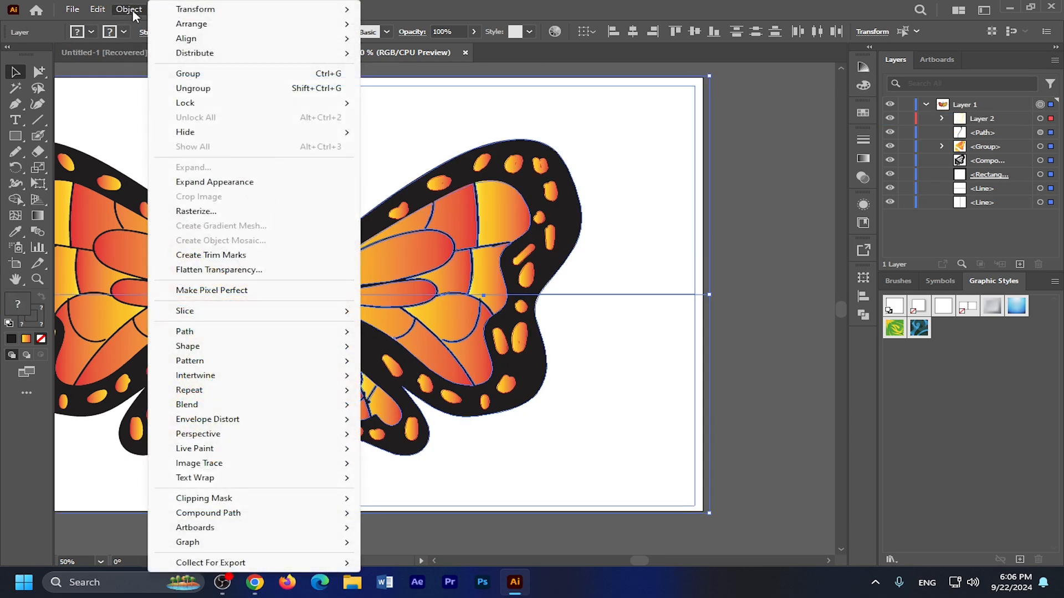
pyautogui.click(211, 182)
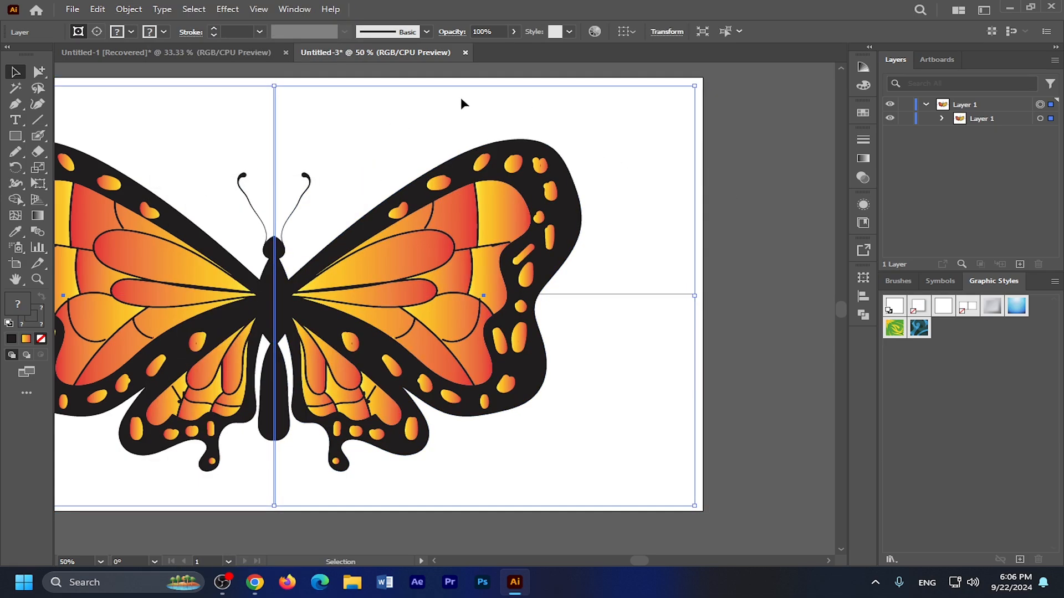
# Delete the guide lines and the frame rectangles around the butterfly using the Group Selection tool
pyautogui.click(39, 73)
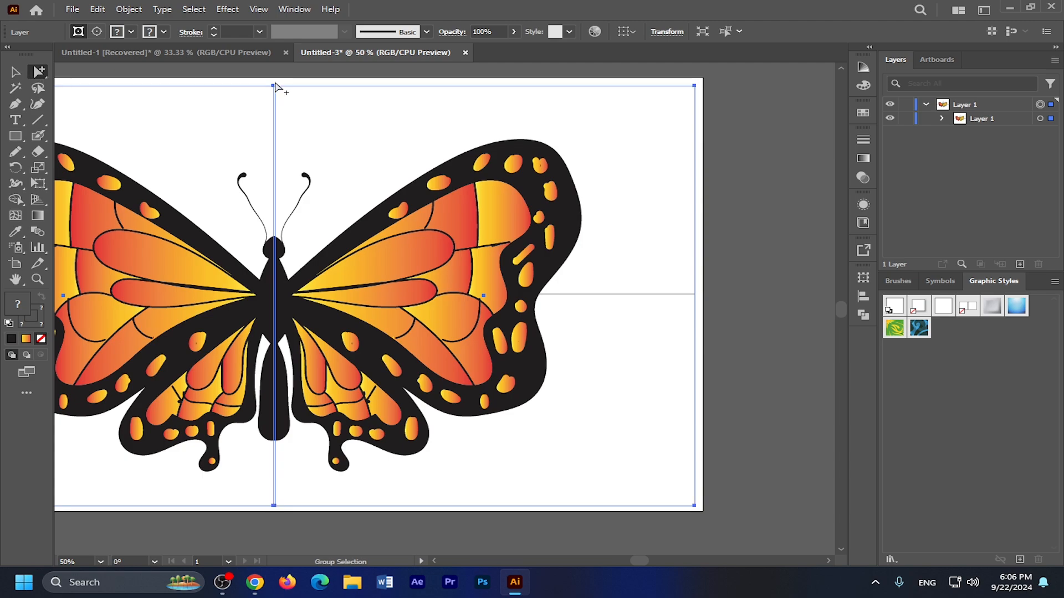
pyautogui.hotkey('ctrl', '-')
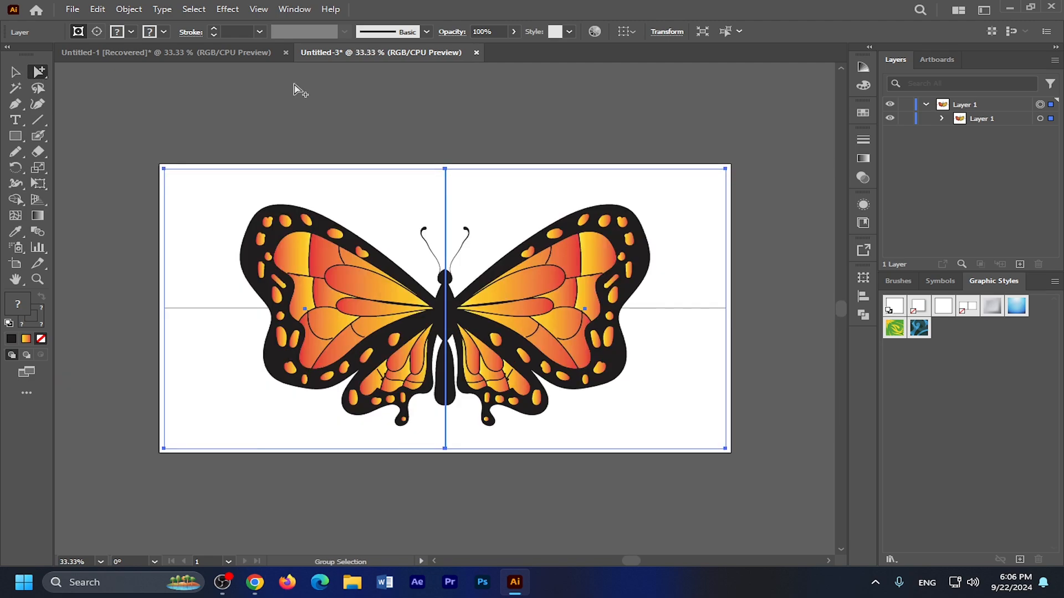
pyautogui.moveTo(440, 150); pyautogui.dragTo(489, 202)
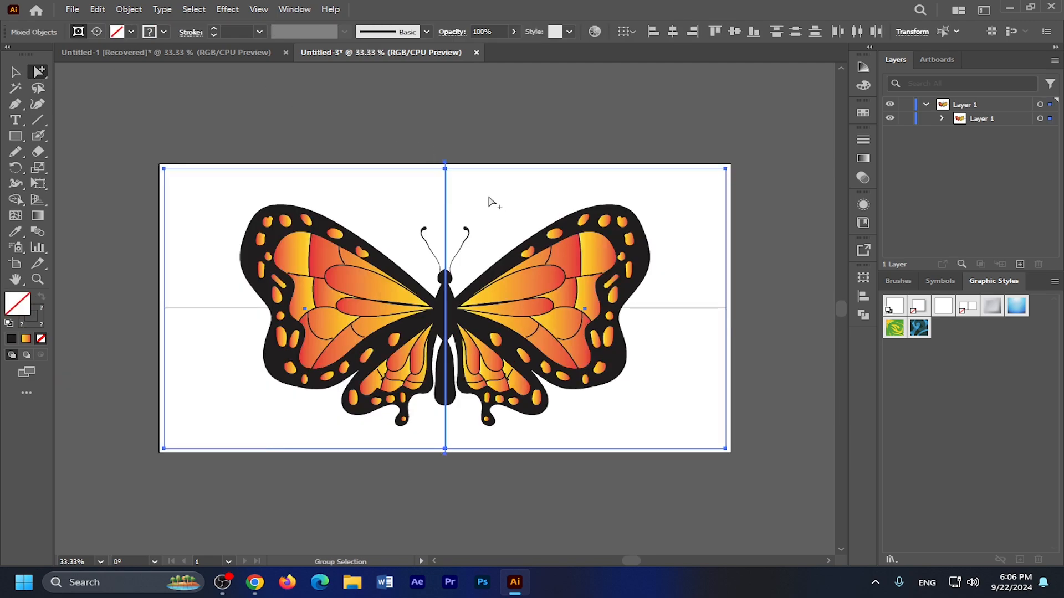
pyautogui.click(489, 202)
pyautogui.moveTo(687, 269); pyautogui.dragTo(745, 344)
pyautogui.press('Delete')
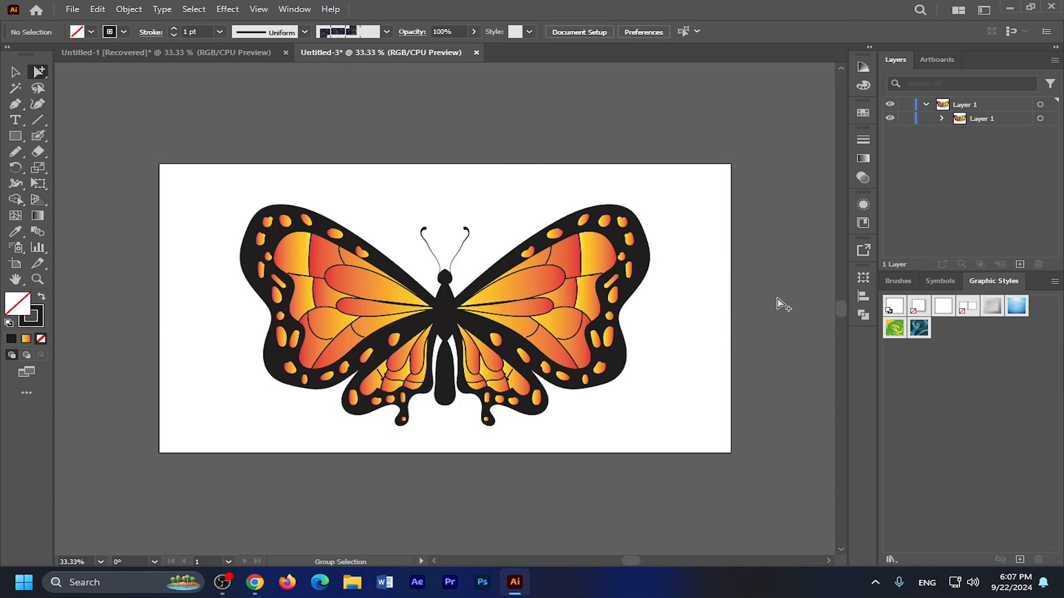
# Select all the black butterfly shapes with the Magic Wand and unite them into one shape with Pathfinder
pyautogui.click(1038, 105)
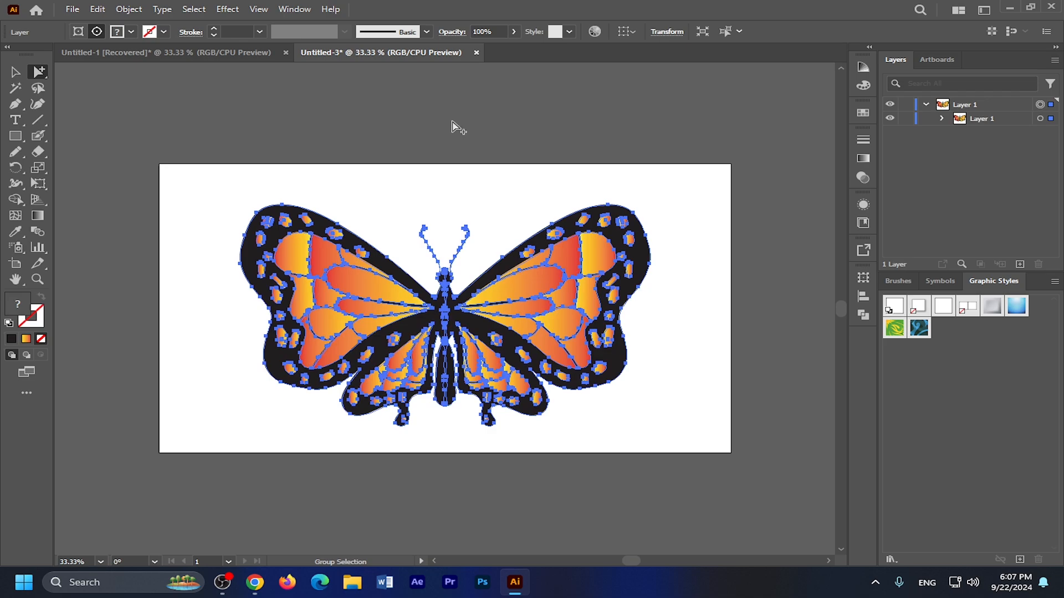
pyautogui.click(15, 88)
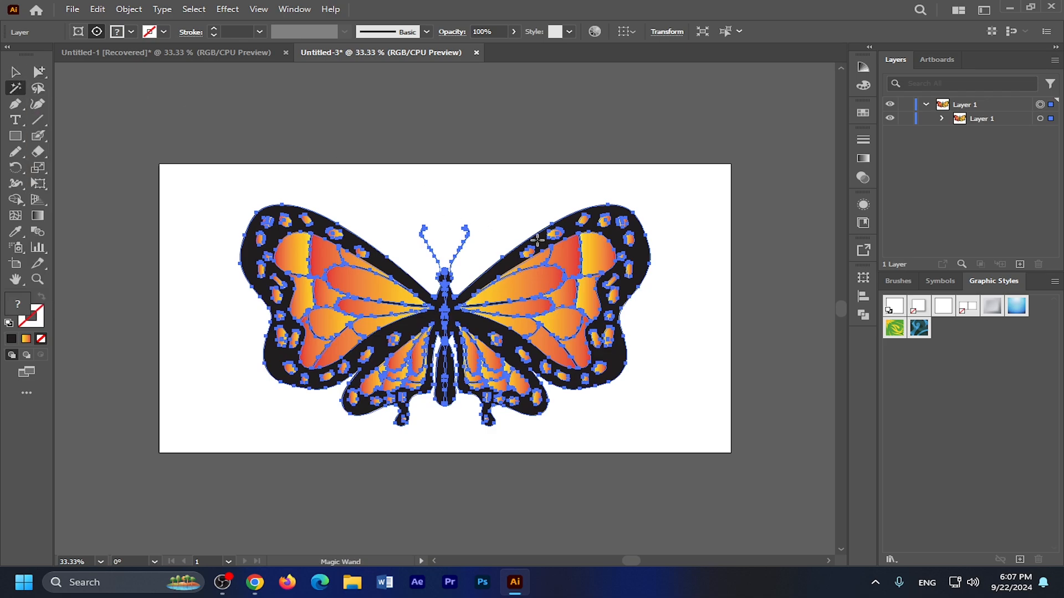
pyautogui.click(510, 257)
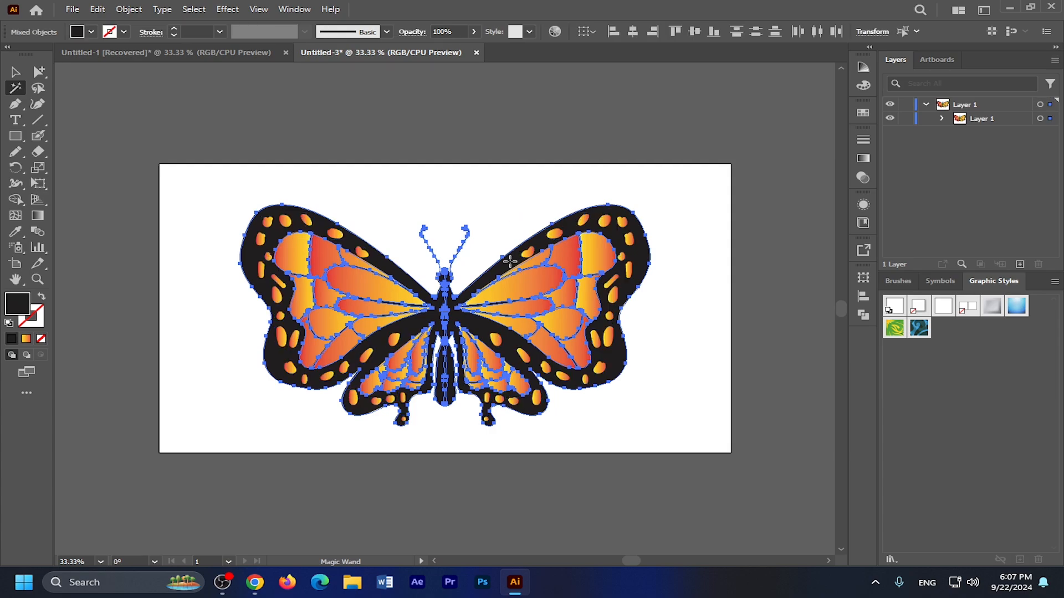
pyautogui.click(868, 314)
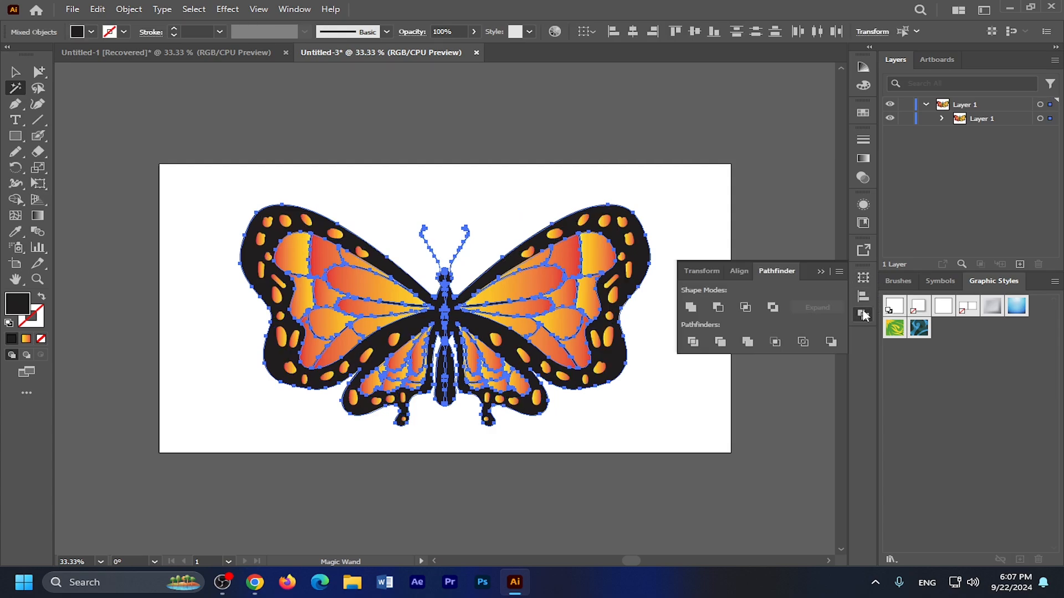
pyautogui.click(691, 308)
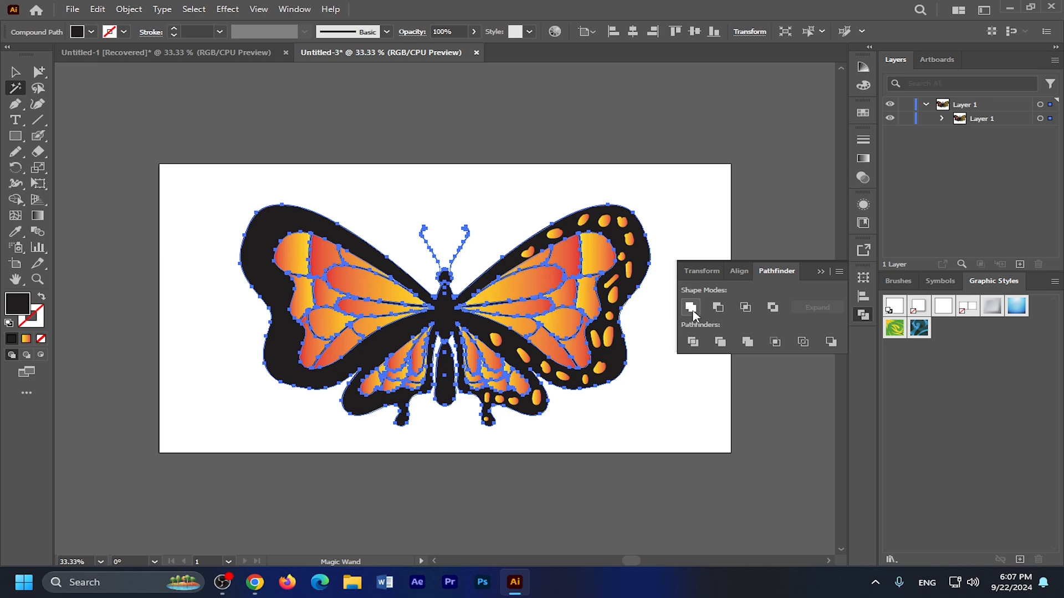
# Move the united black shape below the left wing's gradient spots in the layer order and deselect the artwork
pyautogui.click(942, 119)
pyautogui.moveTo(996, 146); pyautogui.dragTo(994, 139)
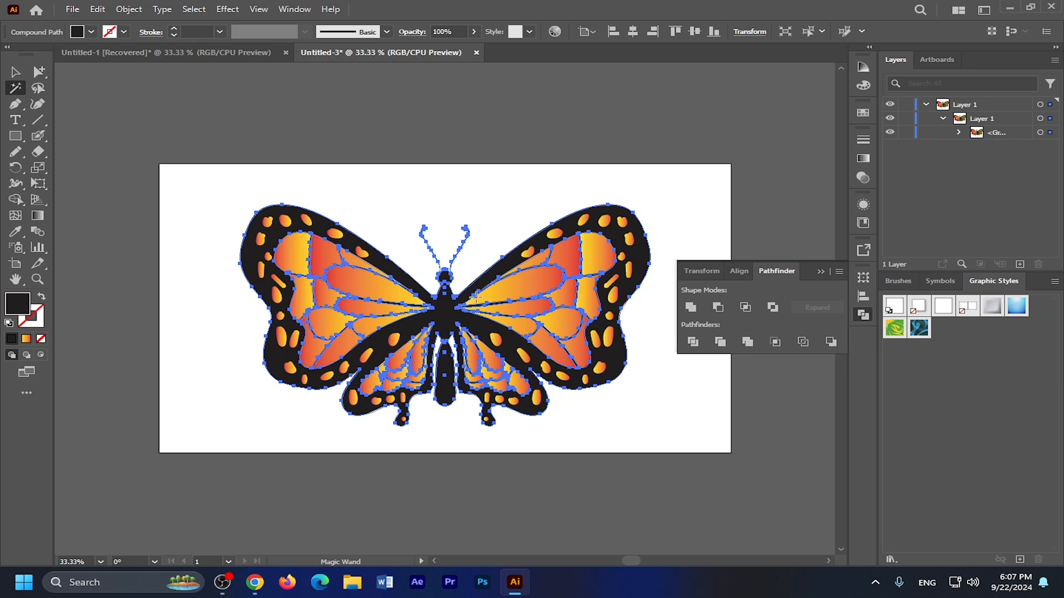
pyautogui.click(15, 72)
pyautogui.click(490, 194)
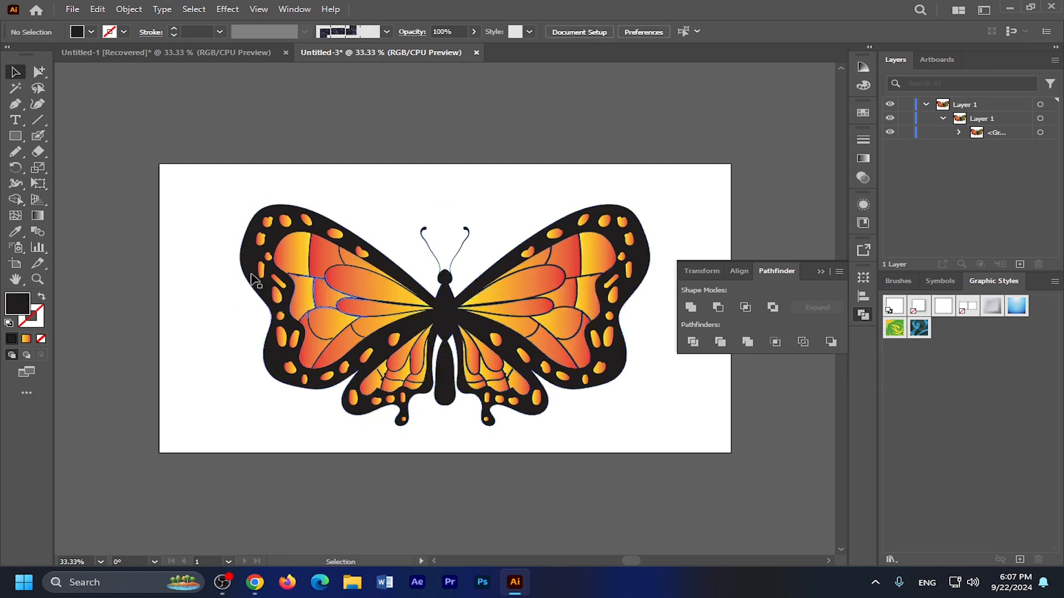
# Duplicate the butterfly into two smaller tilted copies and place one on each side of the central butterfly on the artboard
pyautogui.moveTo(227, 189); pyautogui.dragTo(636, 411)
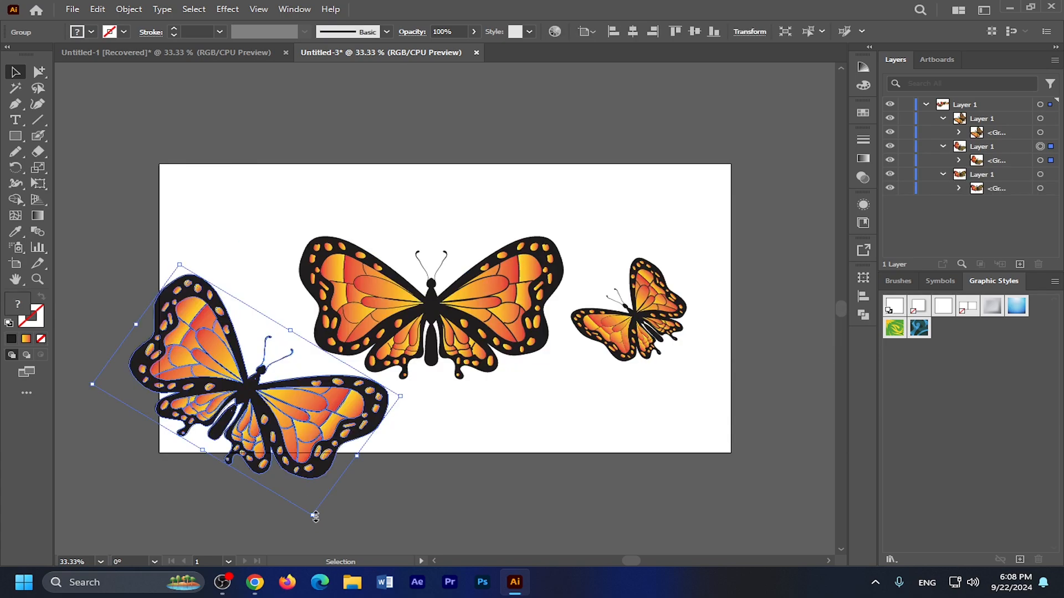
pyautogui.moveTo(315, 516); pyautogui.dragTo(297, 461)
pyautogui.moveTo(277, 413); pyautogui.dragTo(259, 371)
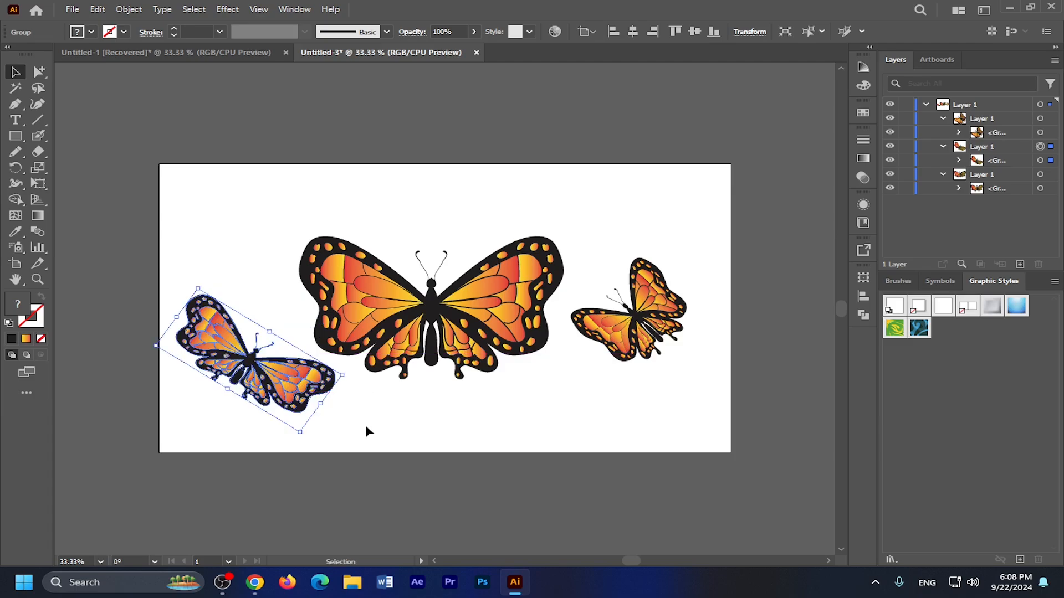
pyautogui.click(567, 442)
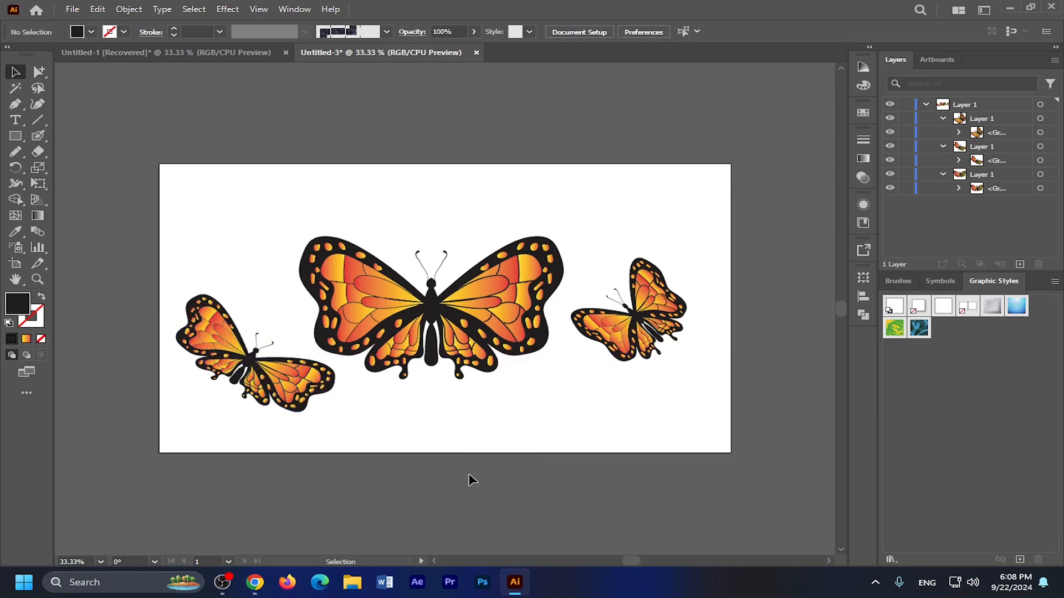